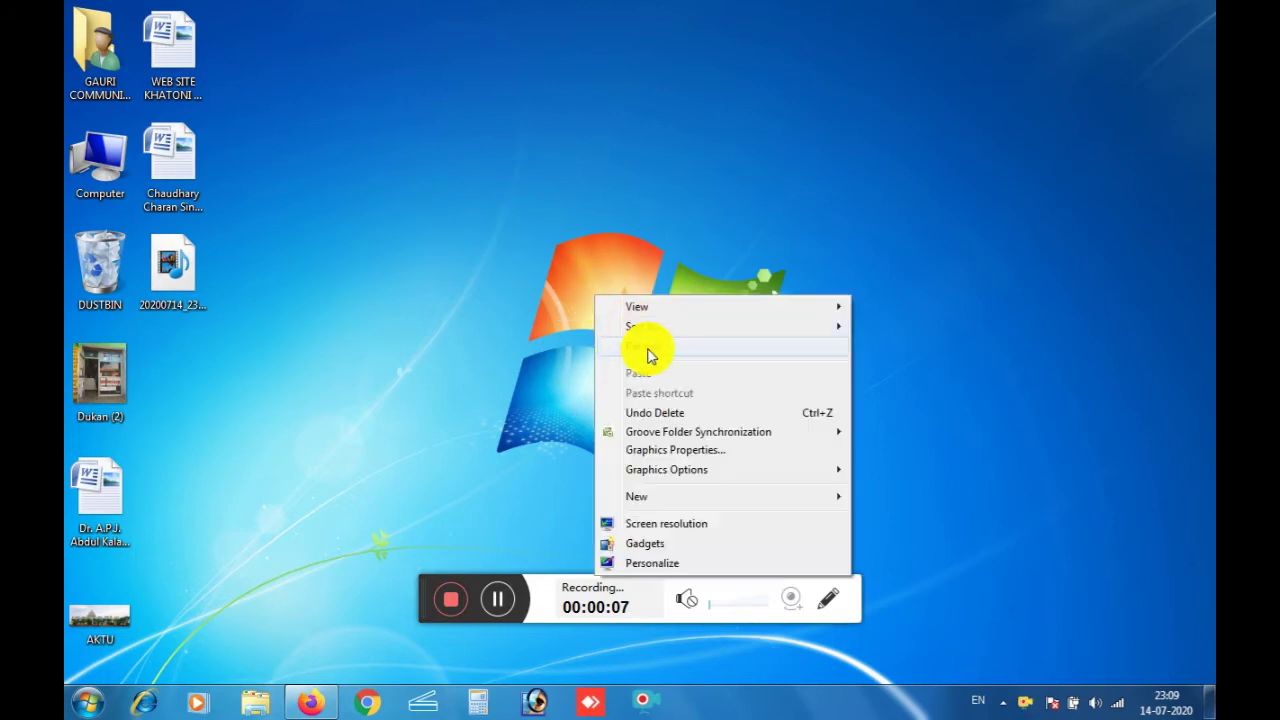
- Refresh the desktop
left_click(451, 349)
right_click(338, 280)
left_click(398, 334)
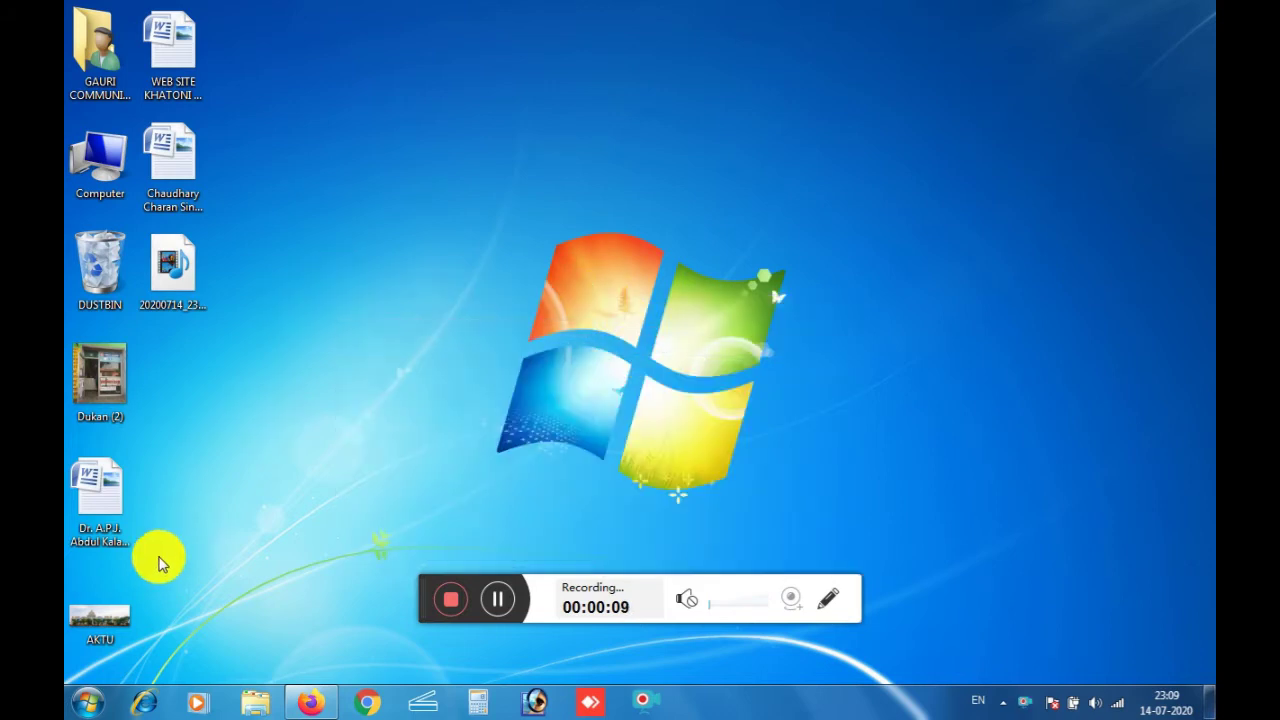
- Search the installed programs for "run" and open the Run dialog
left_click(96, 705)
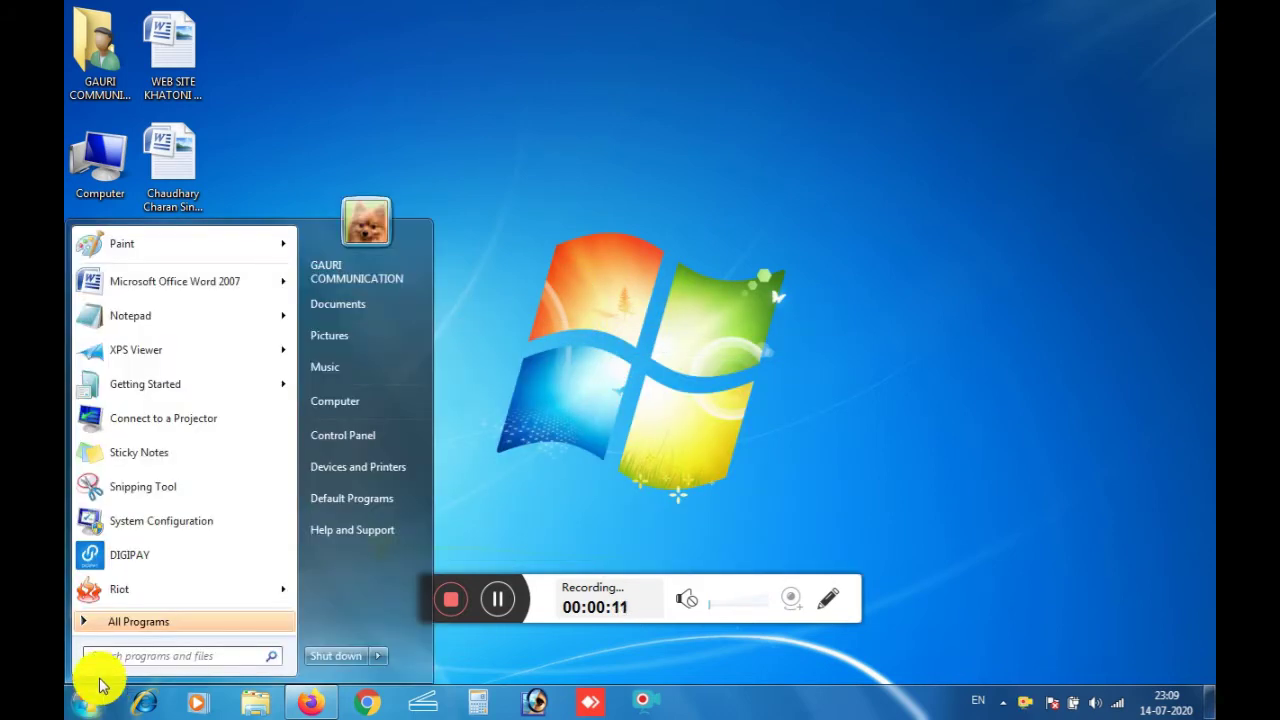
left_click(108, 655)
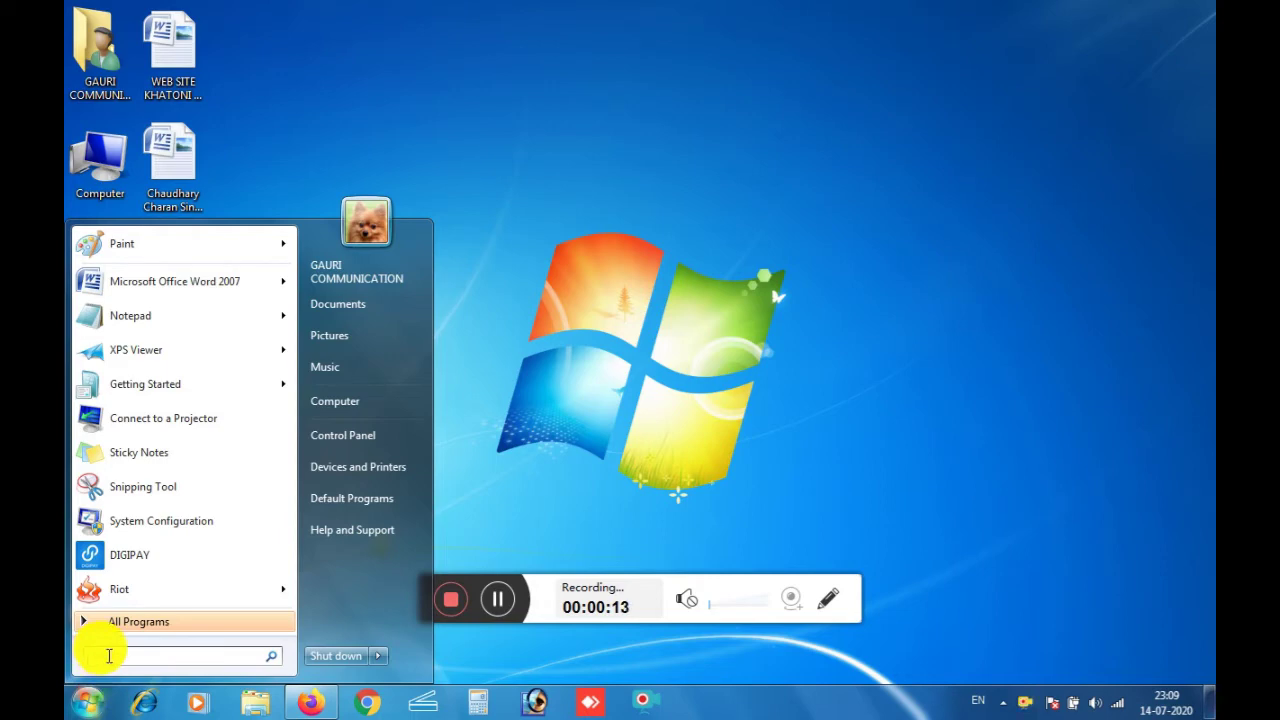
type("run")
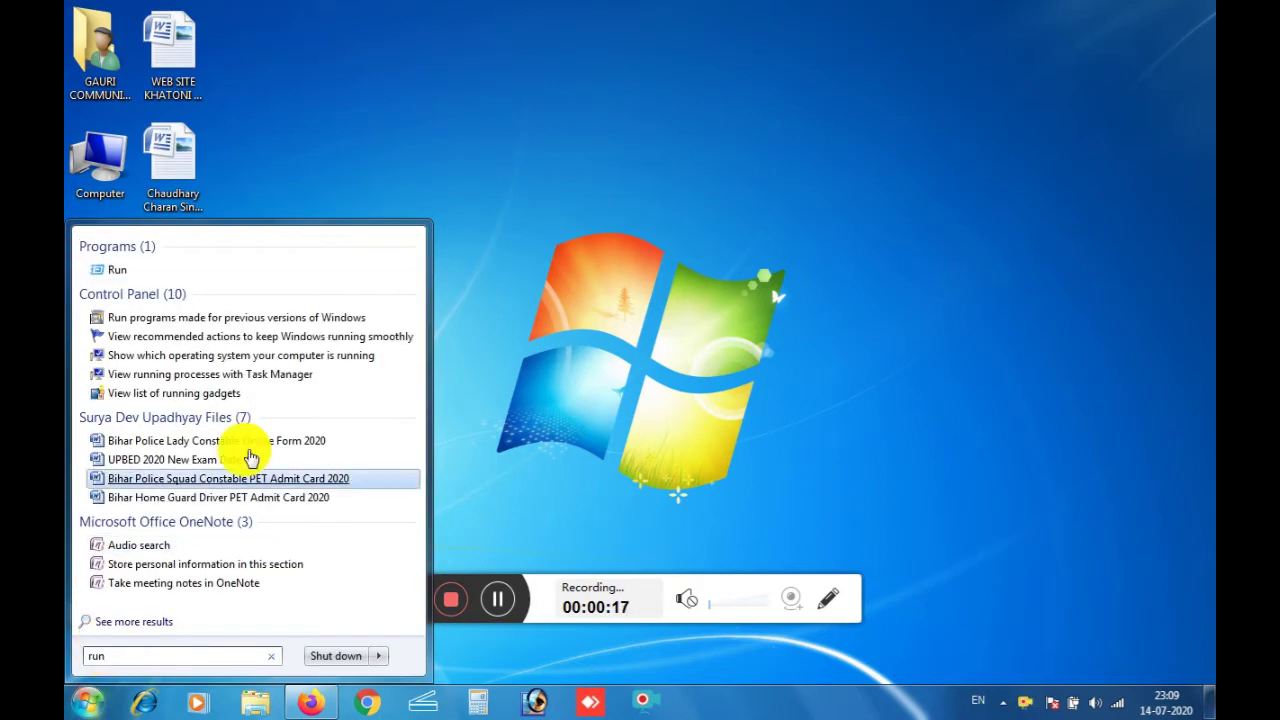
left_click(109, 281)
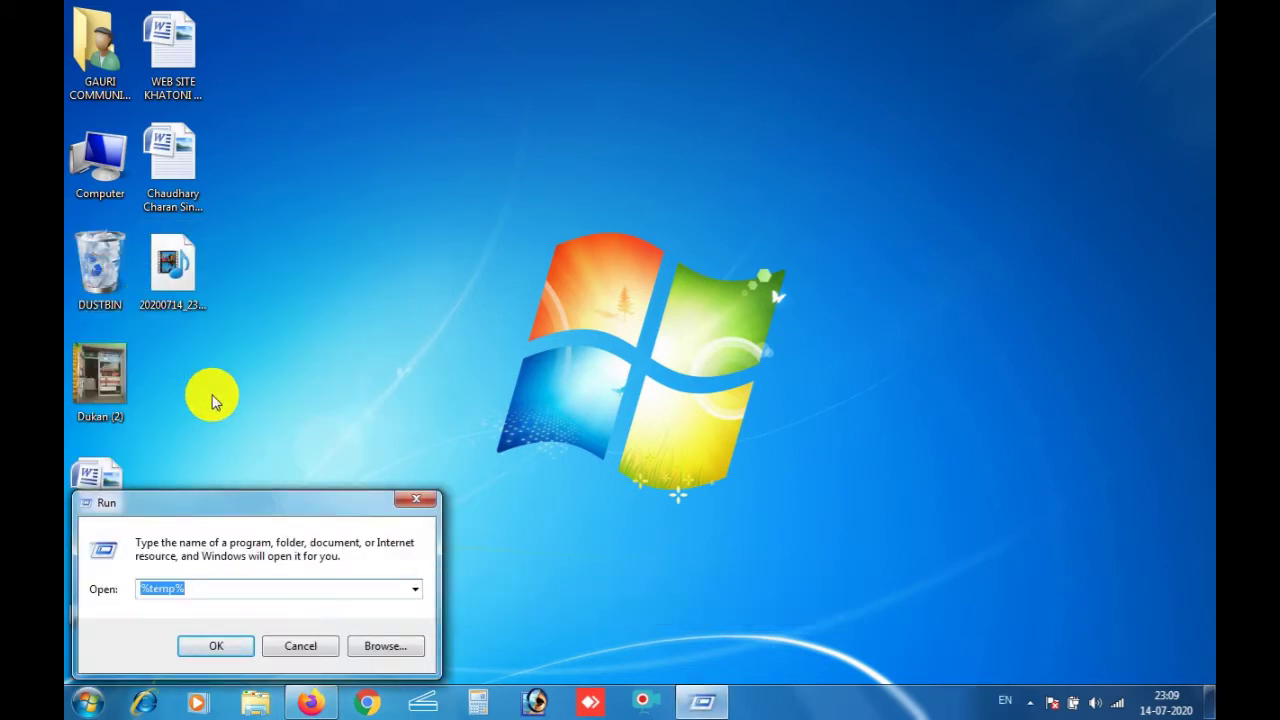
- Replace the existing Run entry with the command temp and execute it to open the Windows Temp folder
left_click(213, 593)
key("BackSpace")
key("BackSpace")
key("BackSpace")
key("BackSpace")
key("BackSpace")
key("BackSpace")
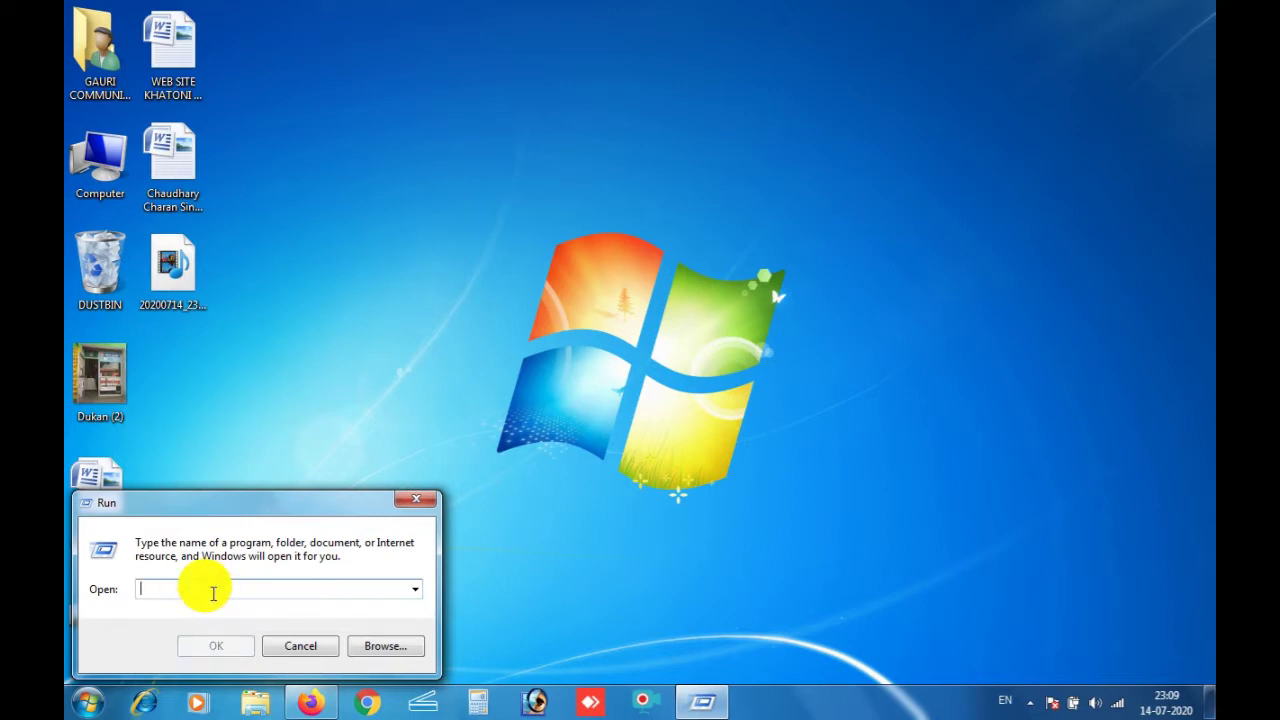
type("temp")
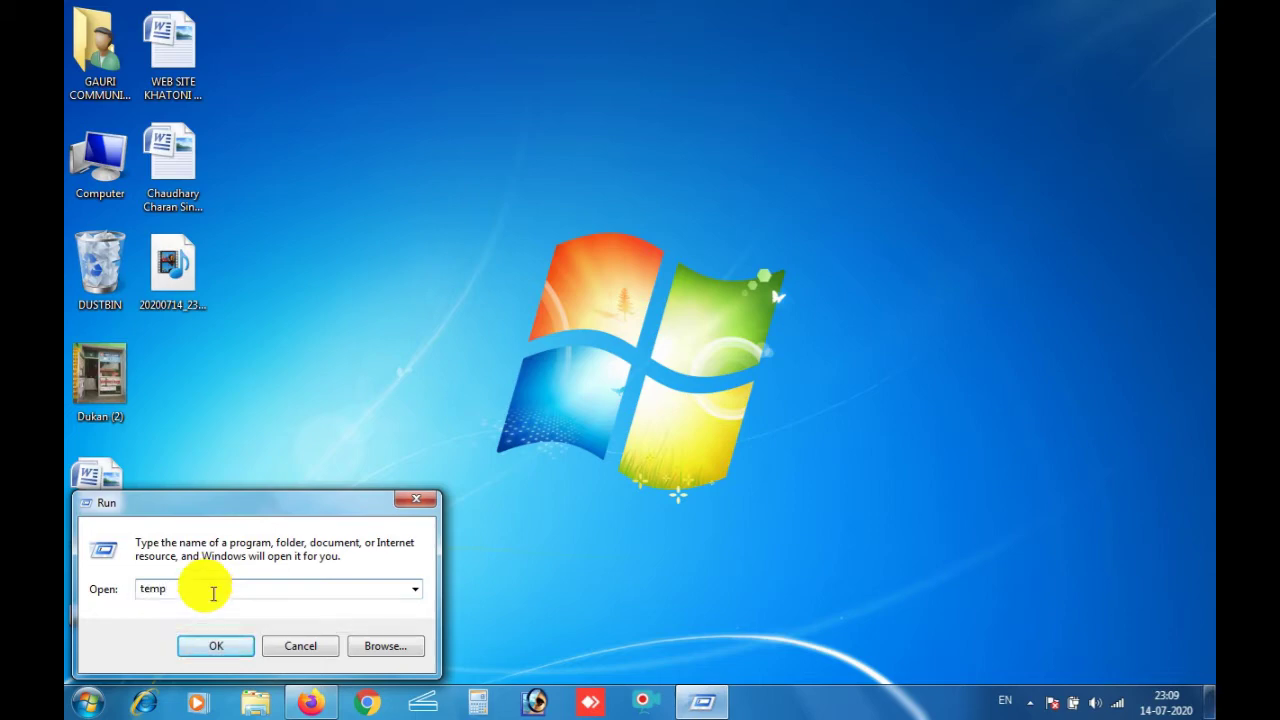
key("Return")
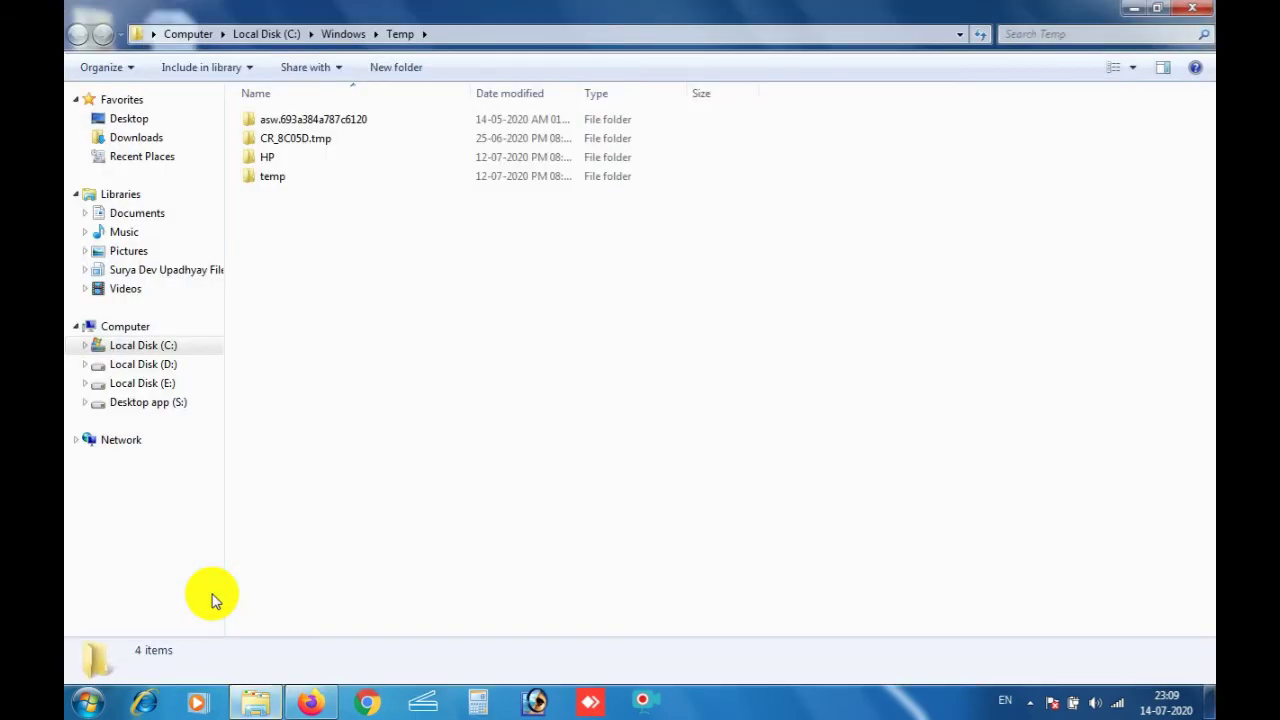
- Permanently delete all items in the Windows Temp folder, skipping any that need administrator permission
key("ctrl+a")
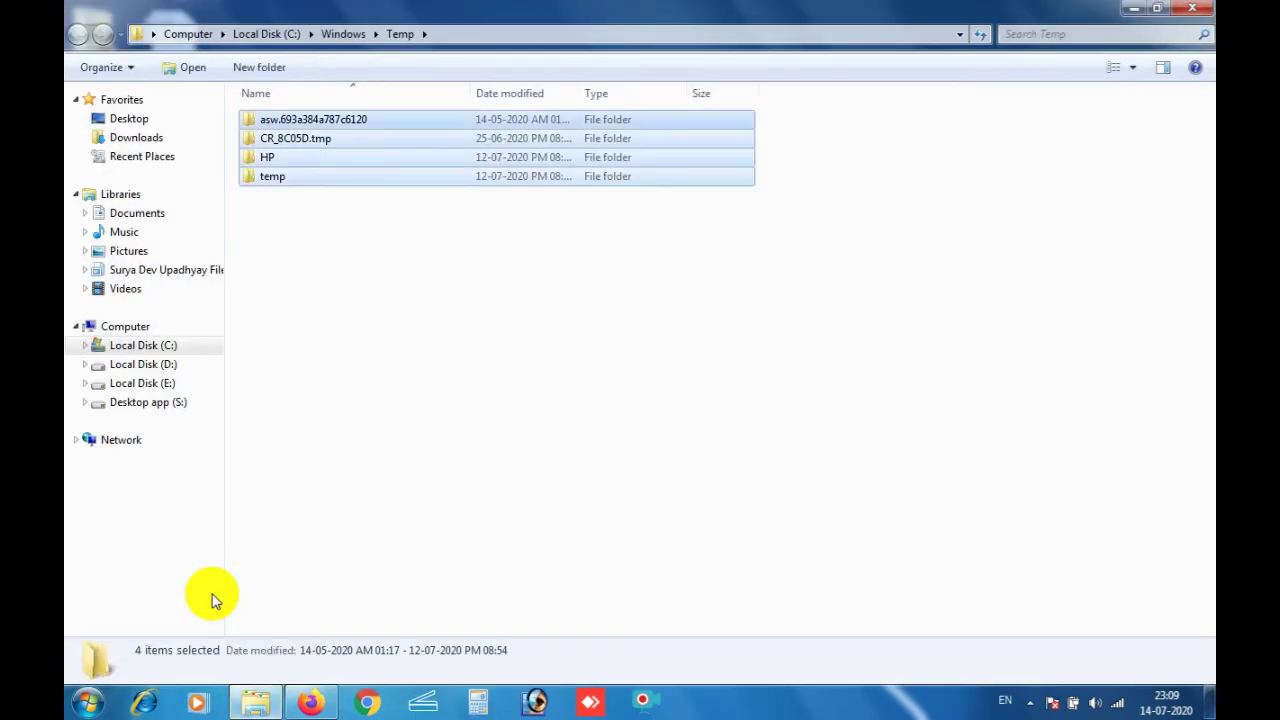
key("shift+Delete")
key("Return")
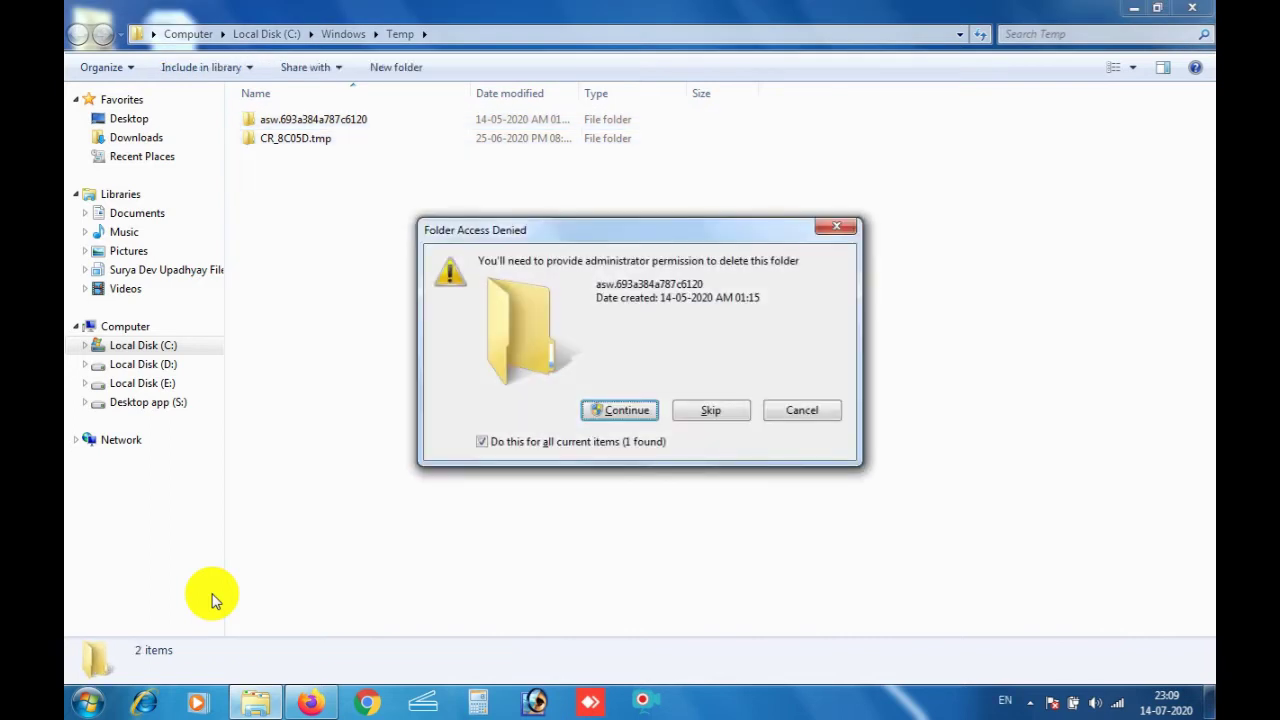
key("Tab")
key("Return")
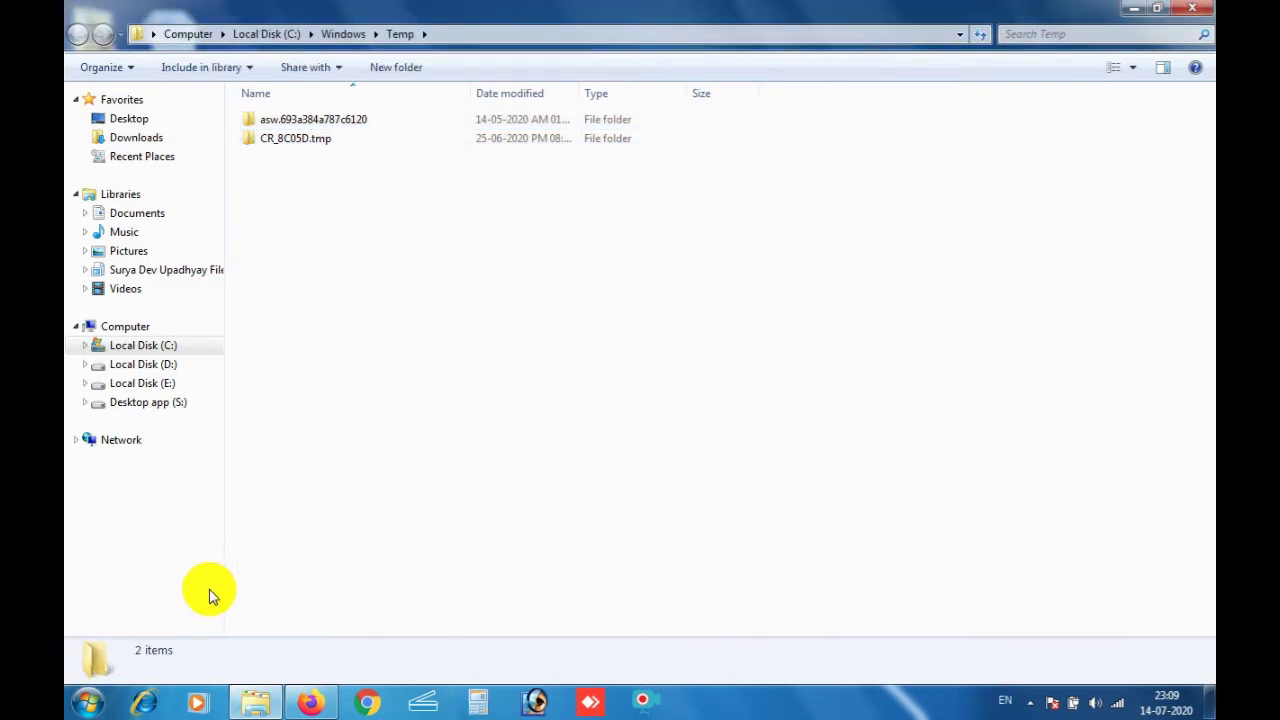
- Close the Windows Temp folder and refresh the desktop
left_click(1192, 8)
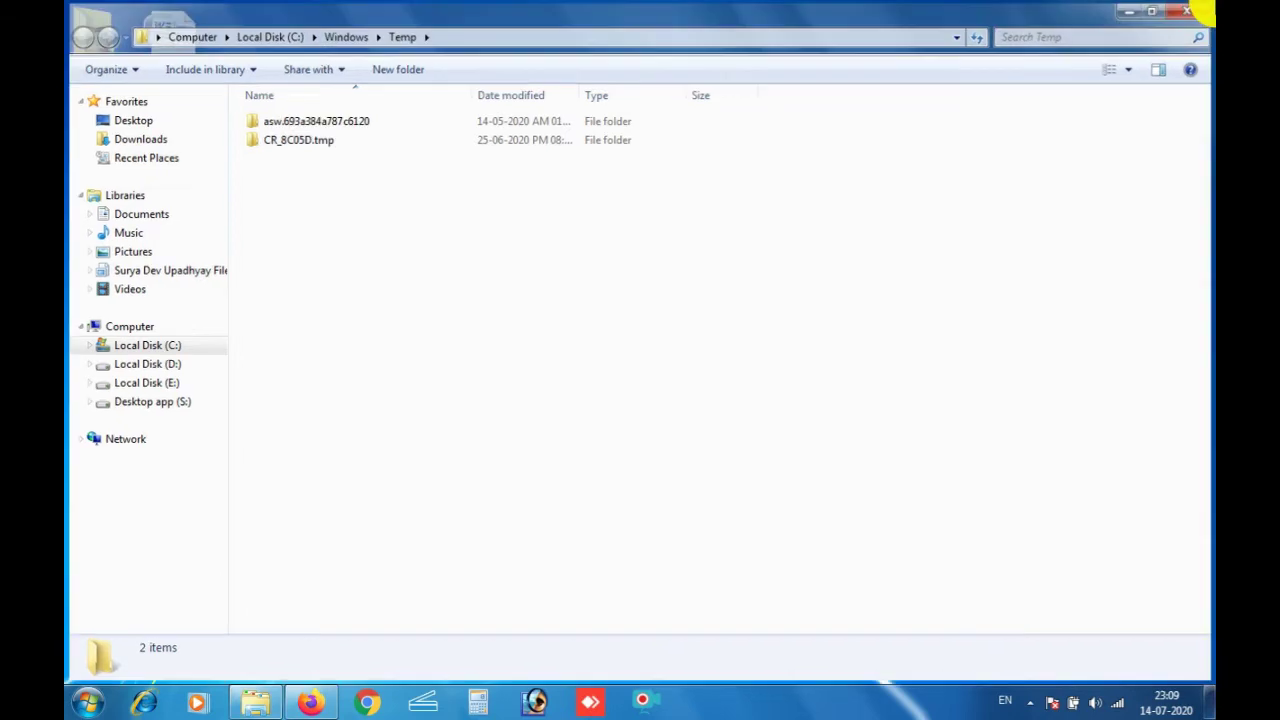
right_click(706, 204)
left_click(779, 258)
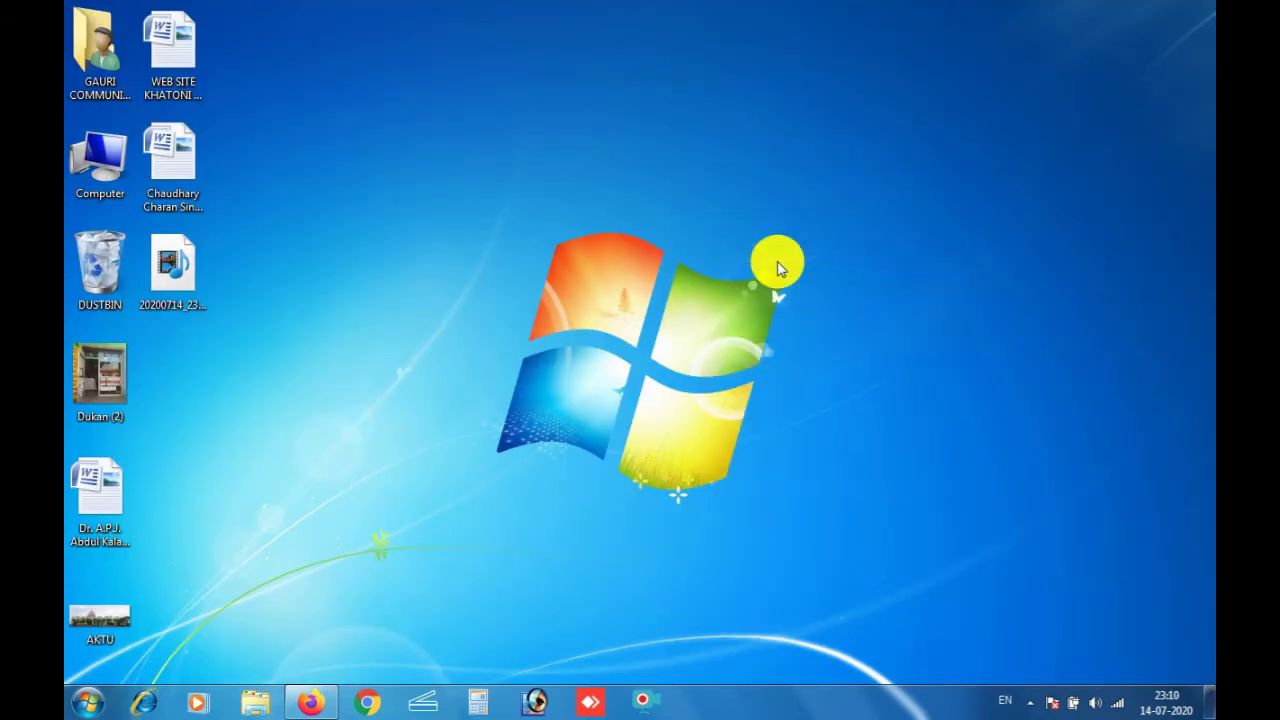
- Find the Run program by searching for "run" and open it again
key("super")
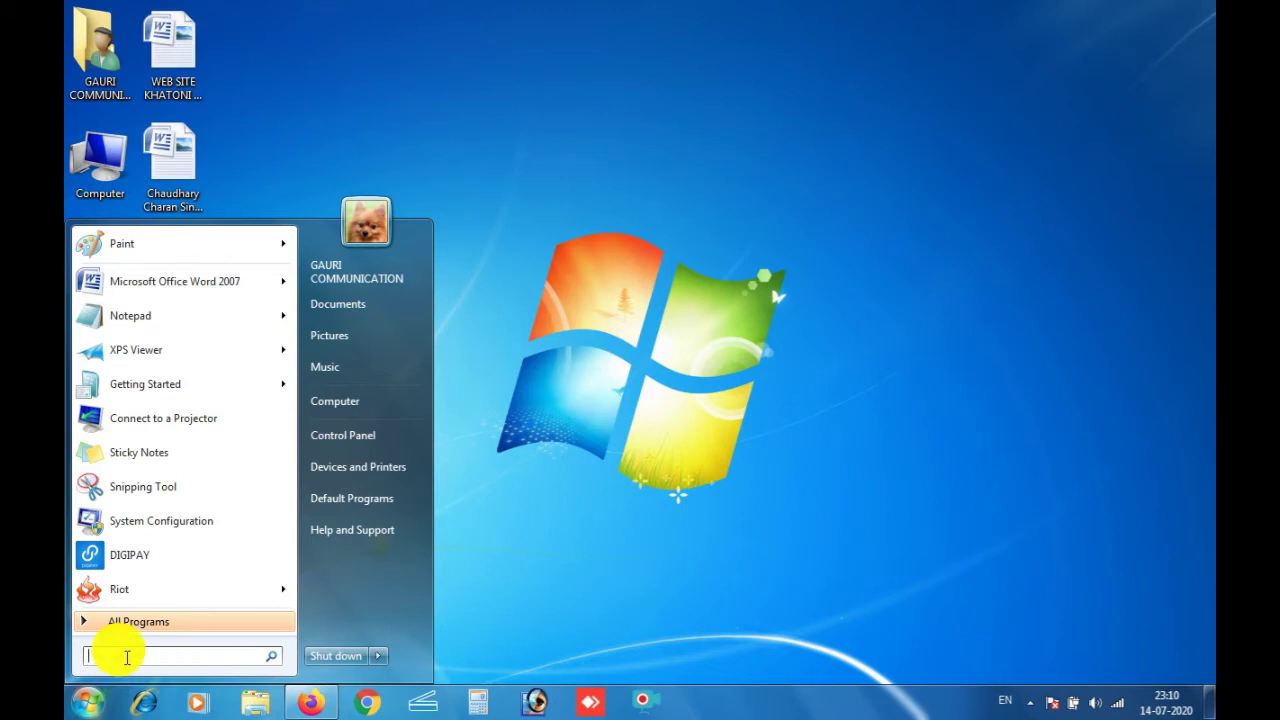
type("run")
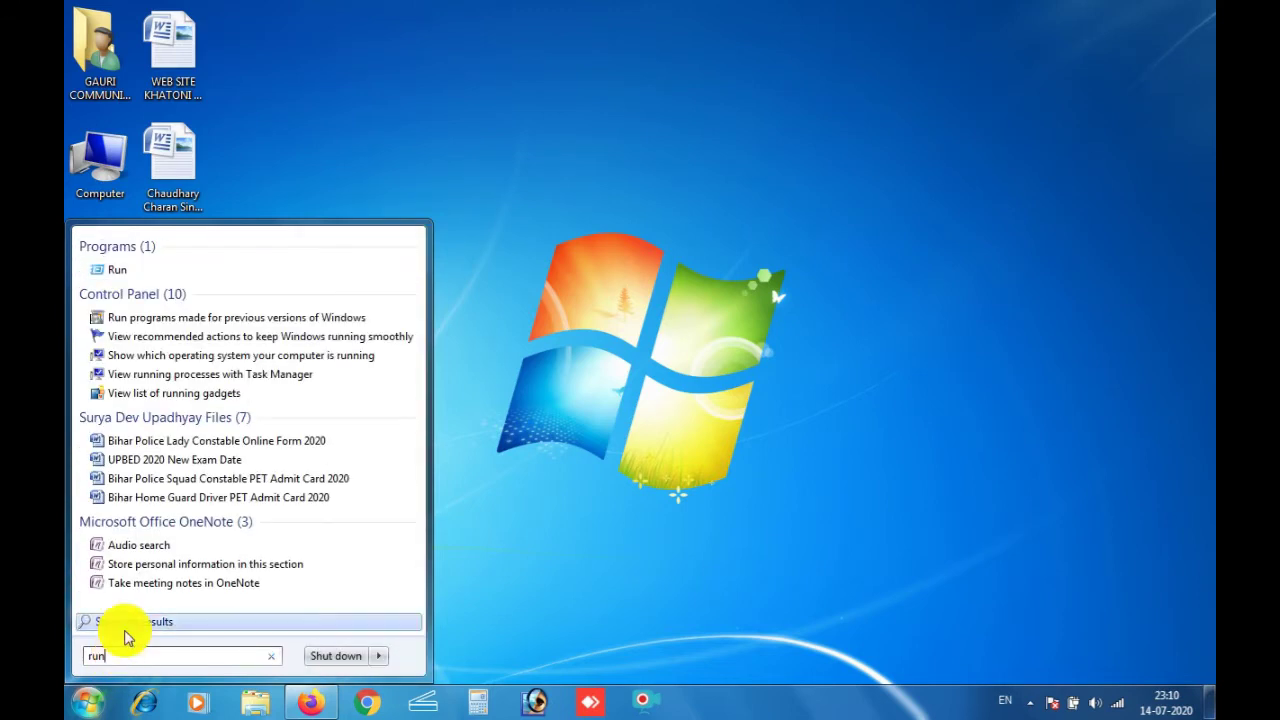
left_click(100, 272)
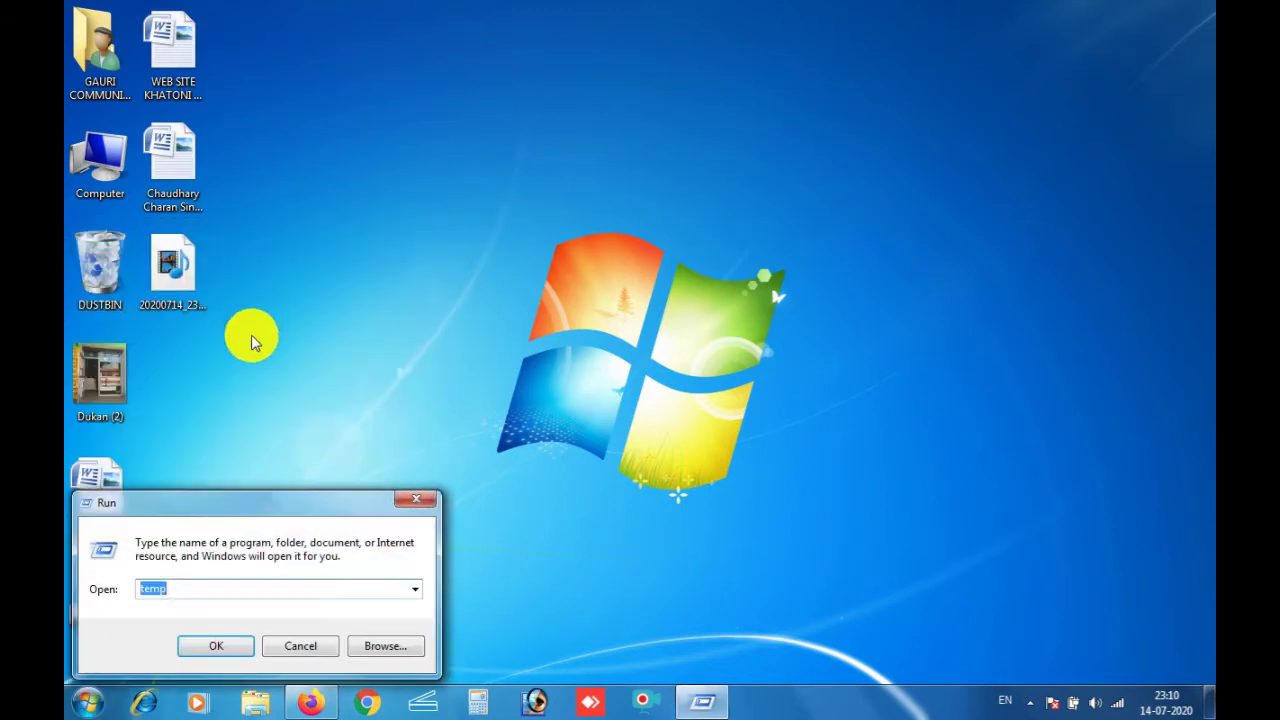
- Replace the previous Run entry with %temp% and execute it to open the user's local Temp folder
left_click(415, 589)
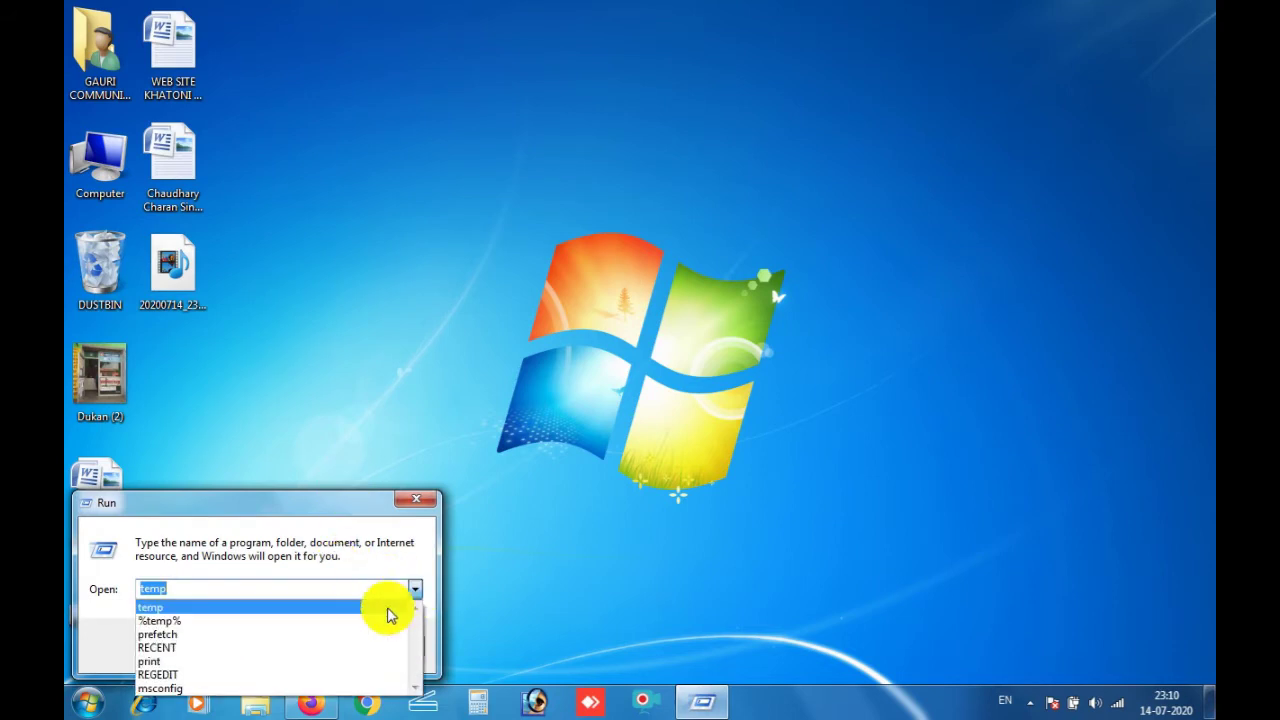
left_click(224, 587)
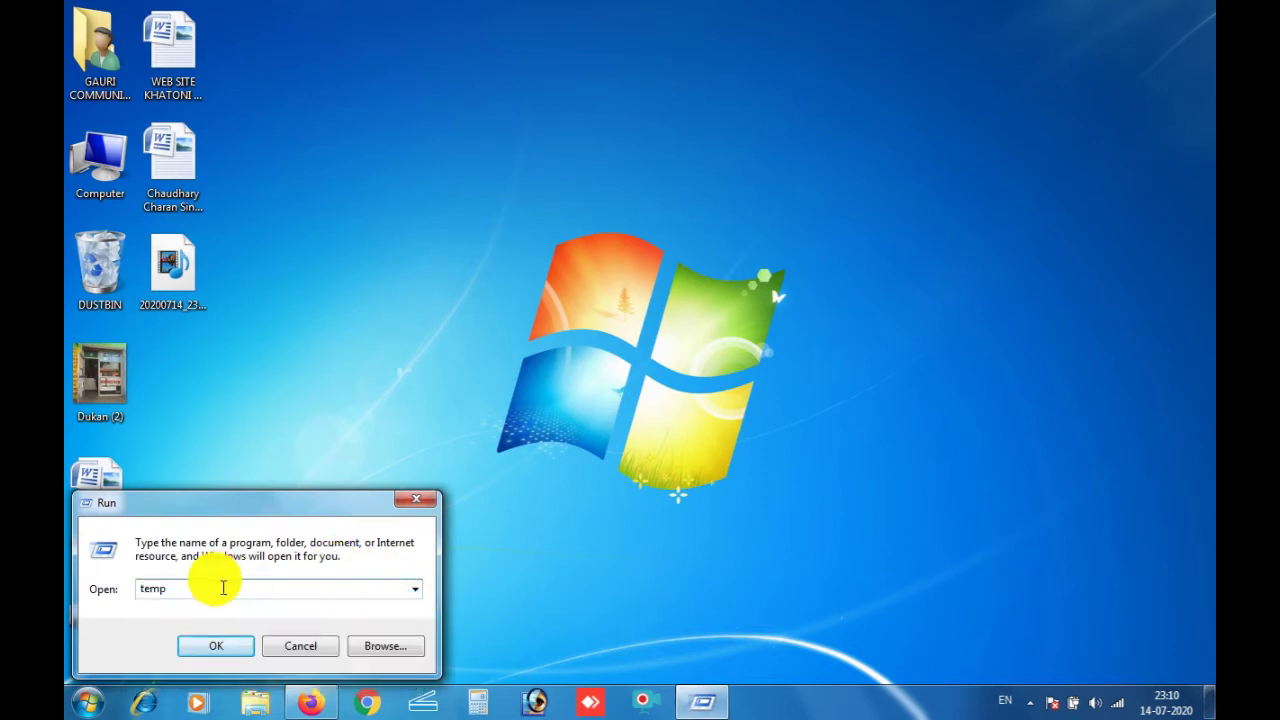
key("BackSpace")
key("BackSpace")
key("BackSpace")
key("BackSpace")
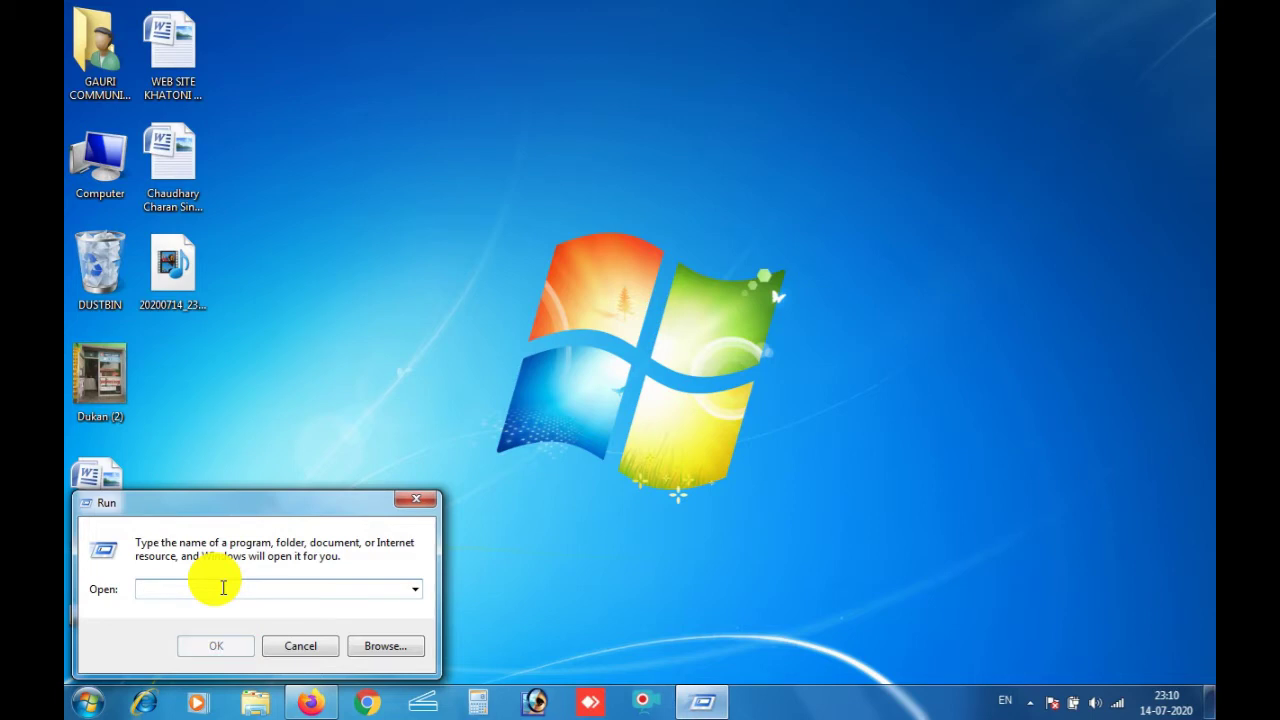
type("%")
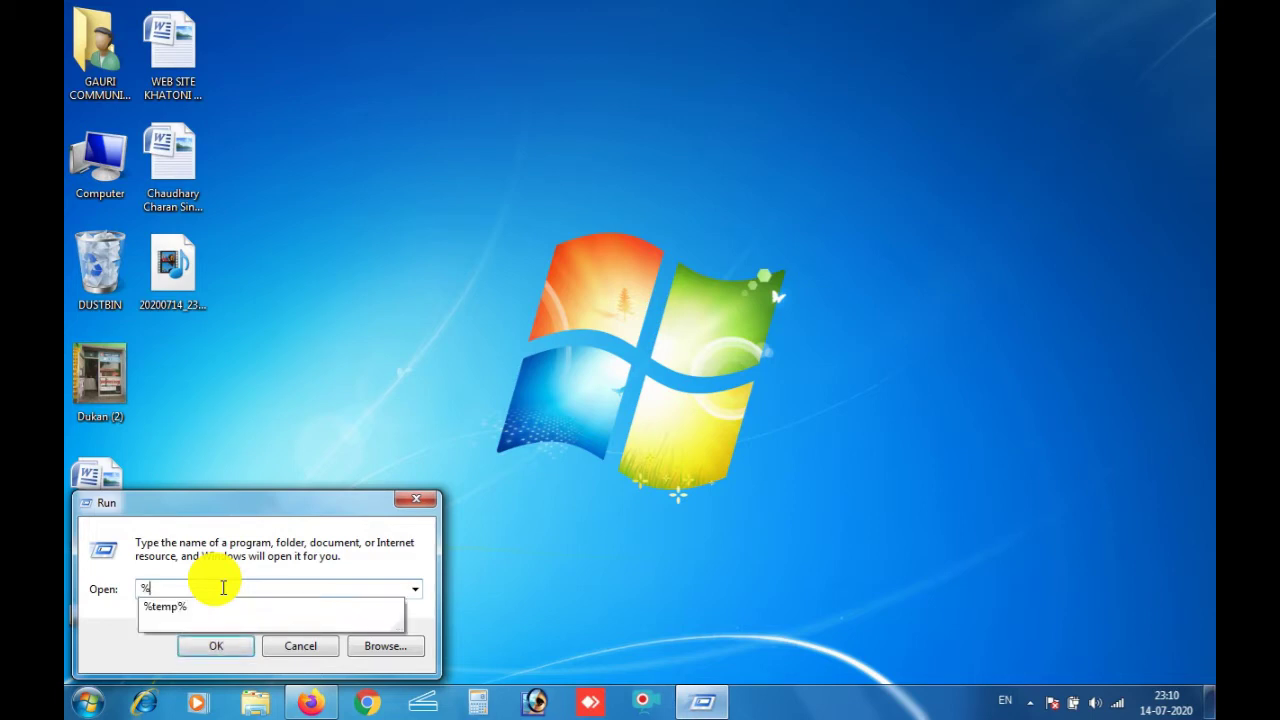
type("temp")
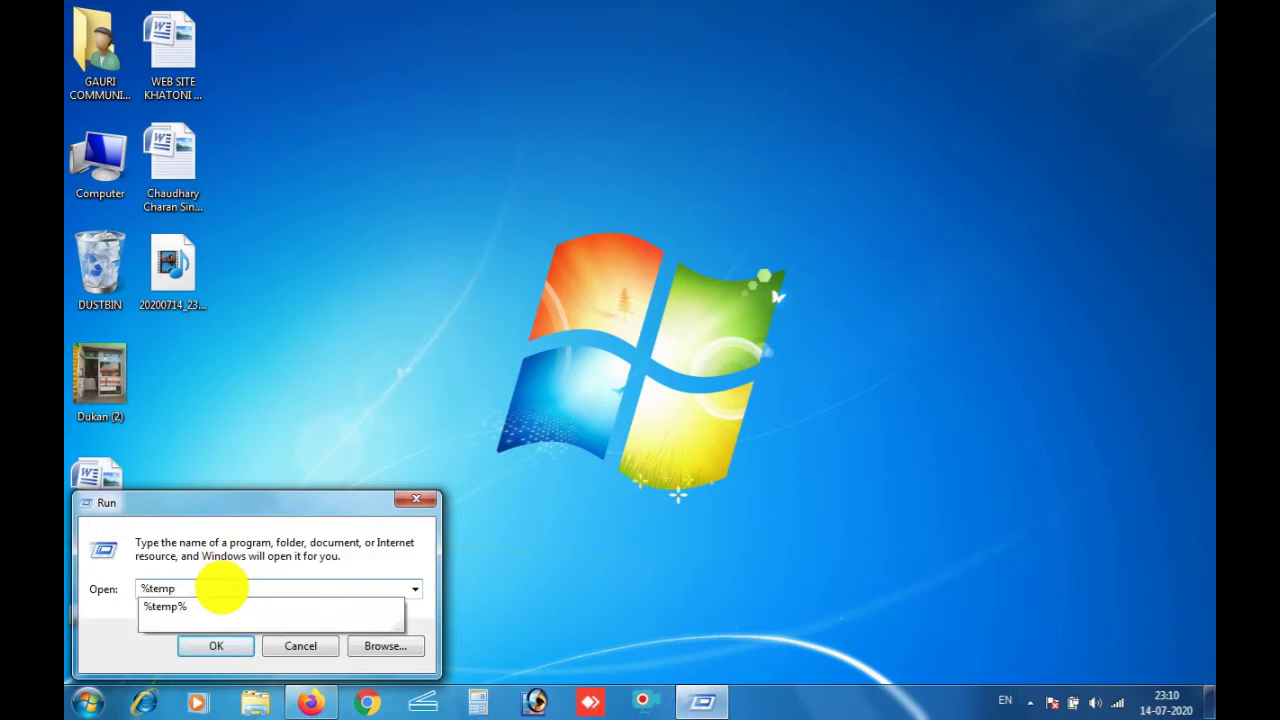
type("%")
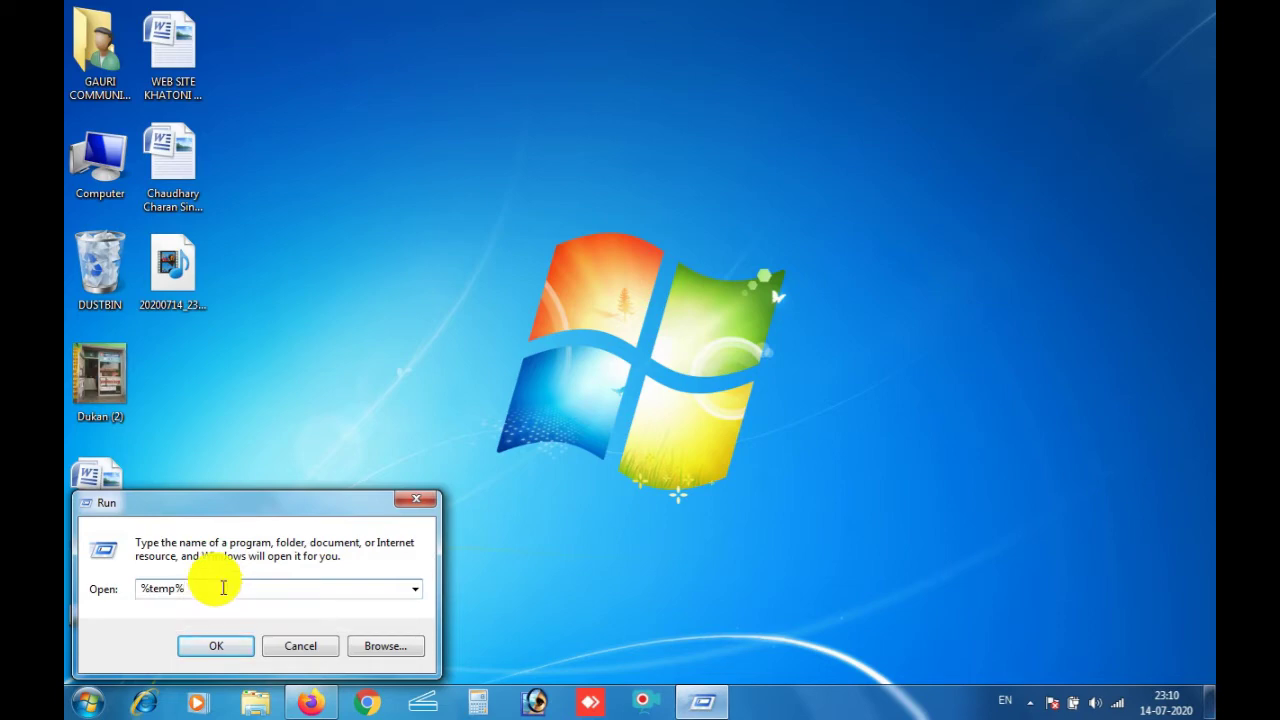
key("Return")
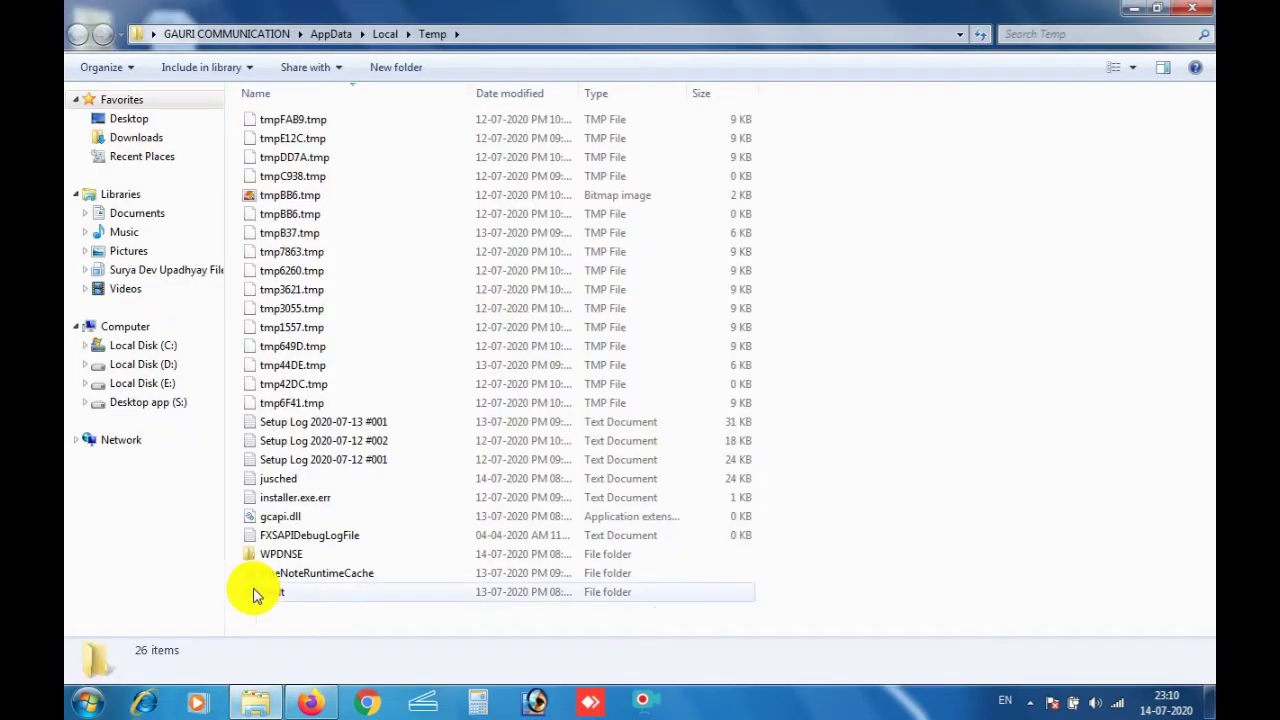
- Permanently delete all files and folders in the user's local Temp folder, skipping the file that is in use
key("ctrl+a")
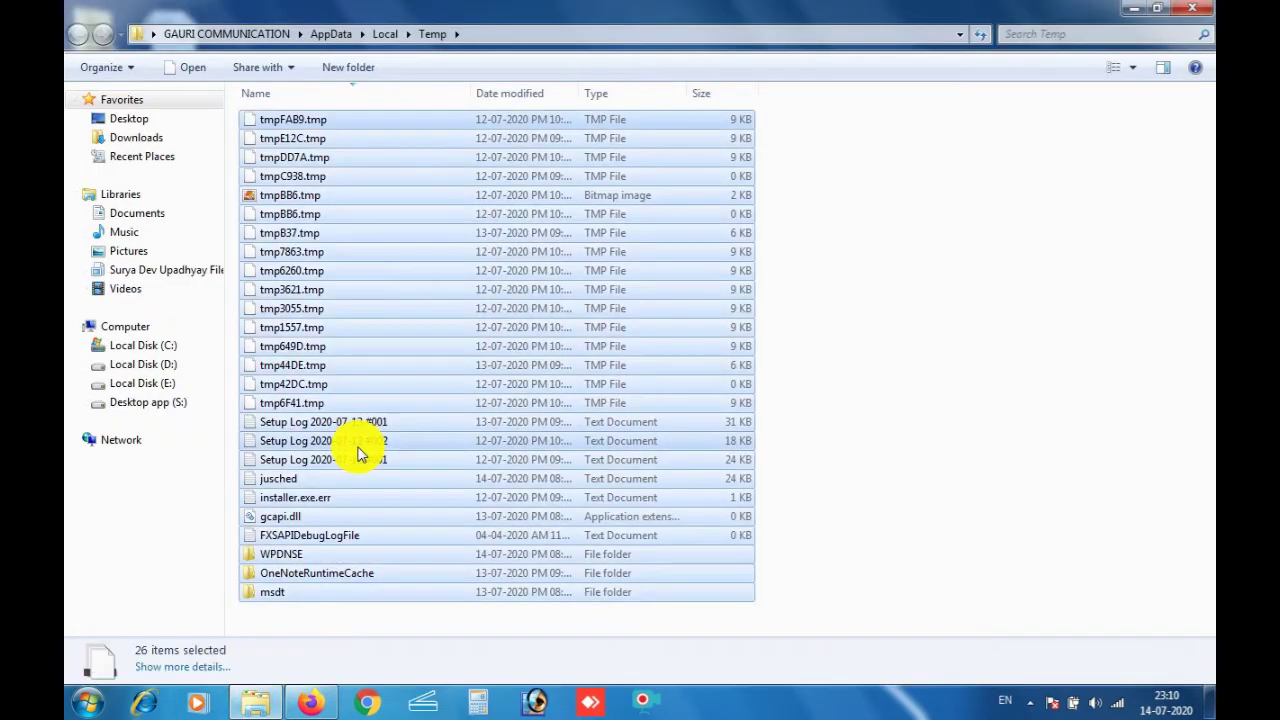
key("shift+Delete")
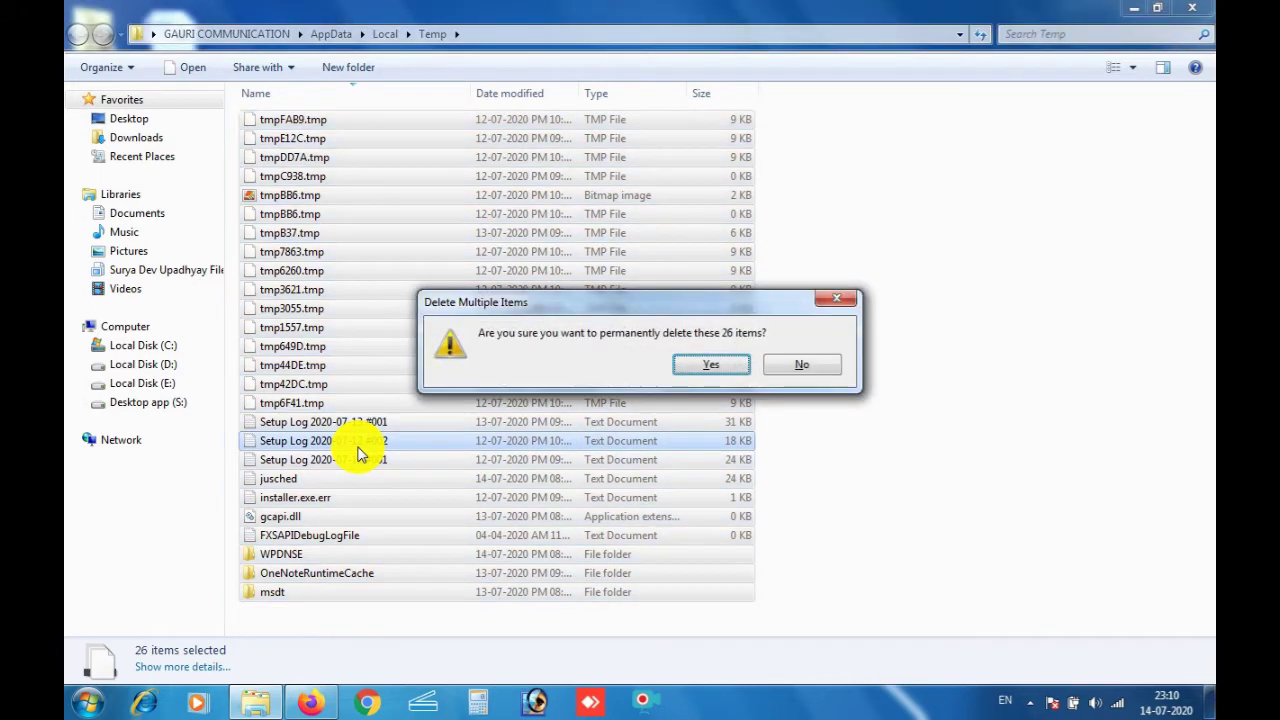
key("Return")
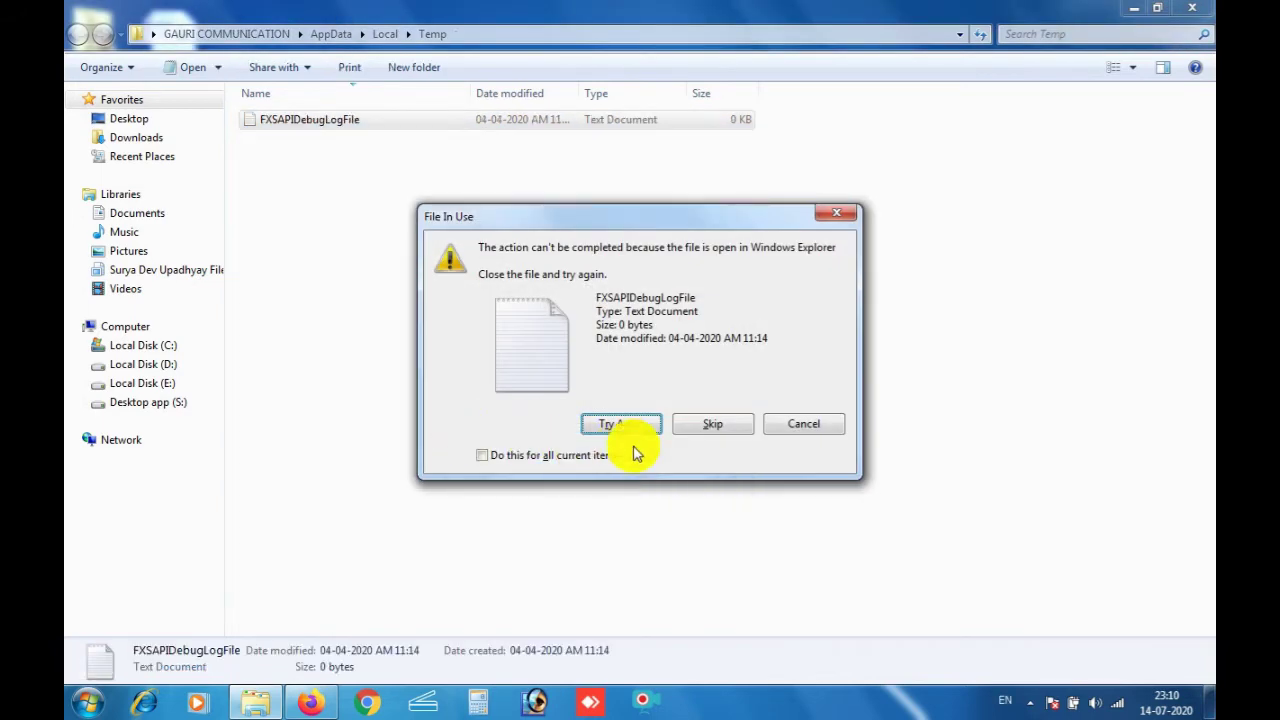
left_click(710, 425)
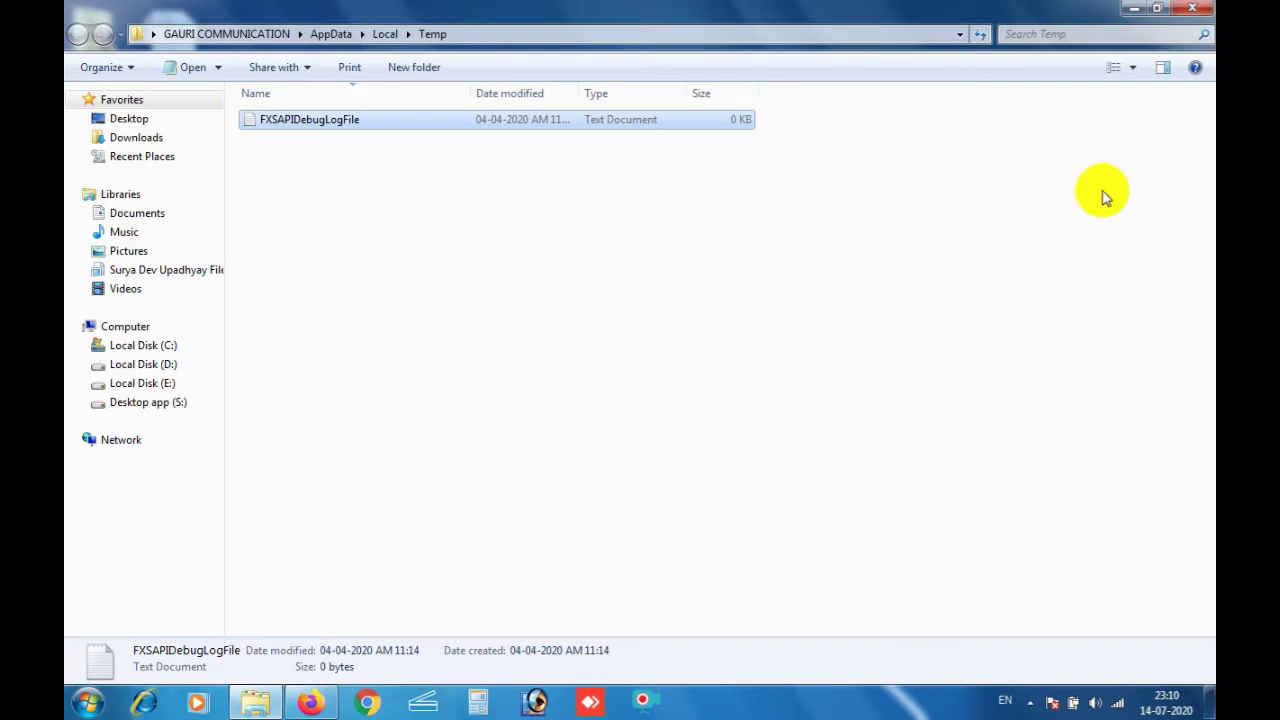
- Close the user's local Temp folder and refresh the desktop
left_click(1192, 8)
right_click(696, 108)
left_click(746, 160)
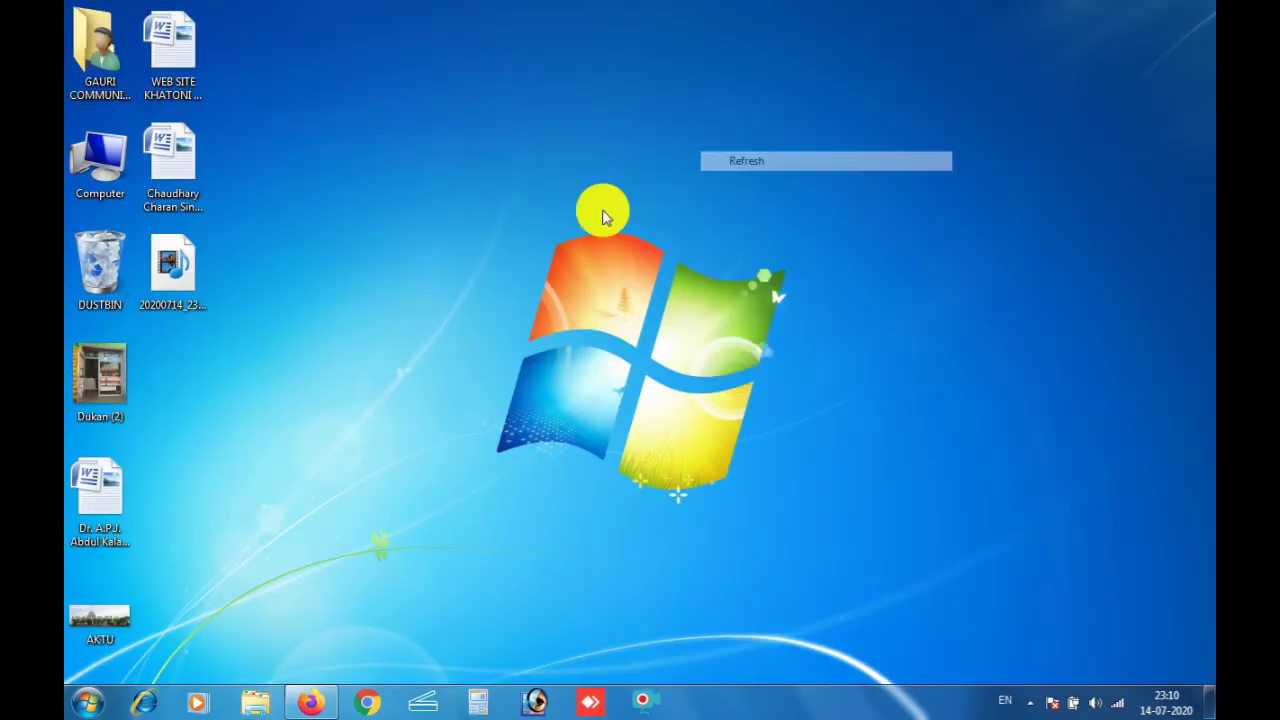
- Search for "run", open the Run dialog and execute the command recent to open the Recent folder
left_click(84, 701)
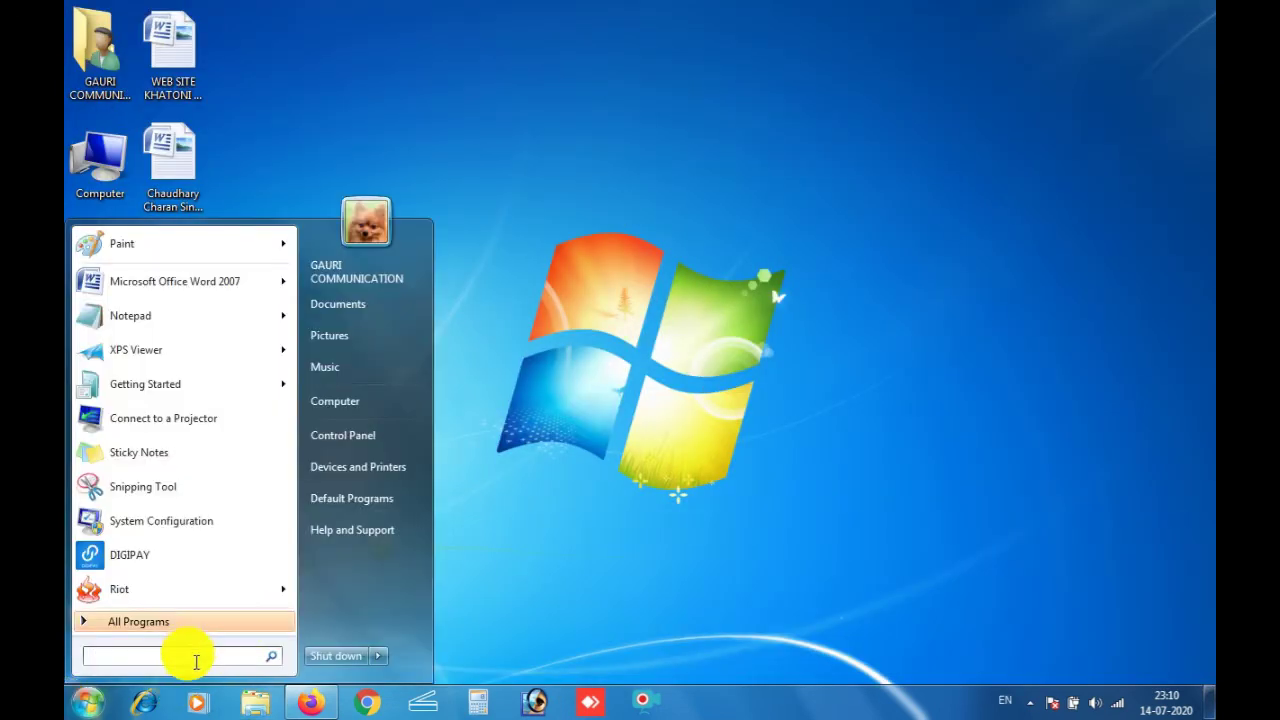
type("run")
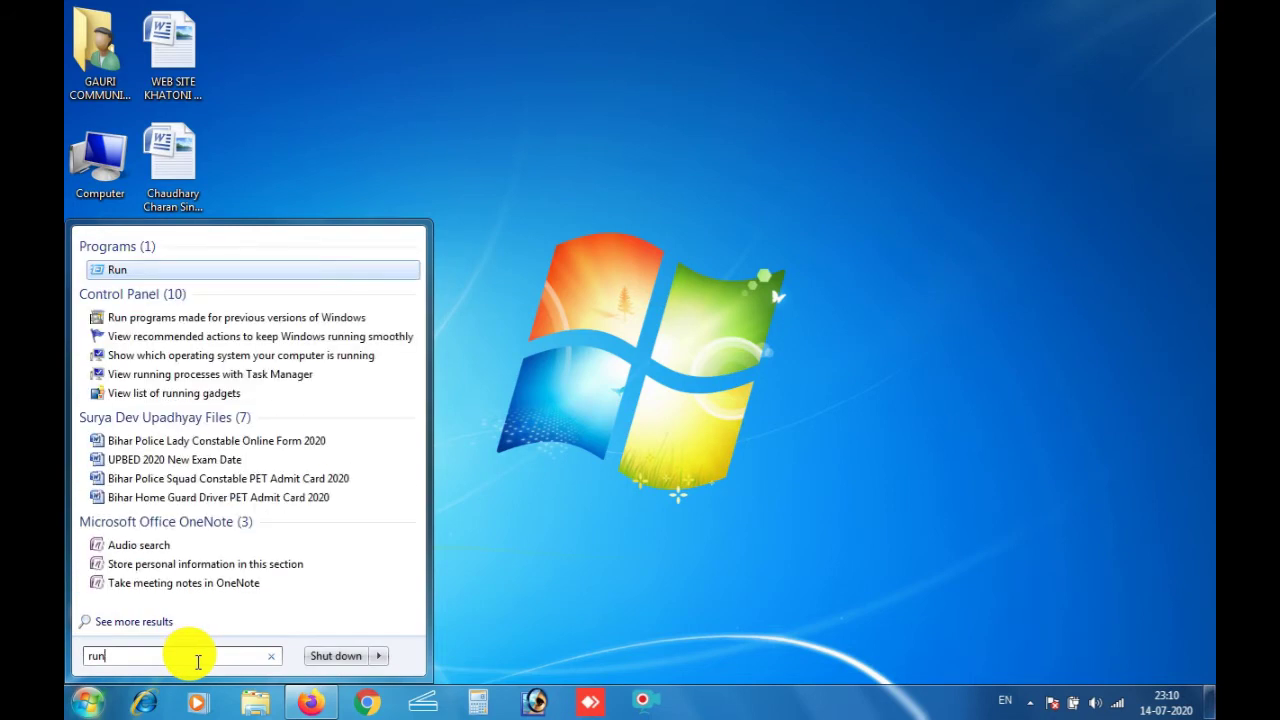
left_click(110, 272)
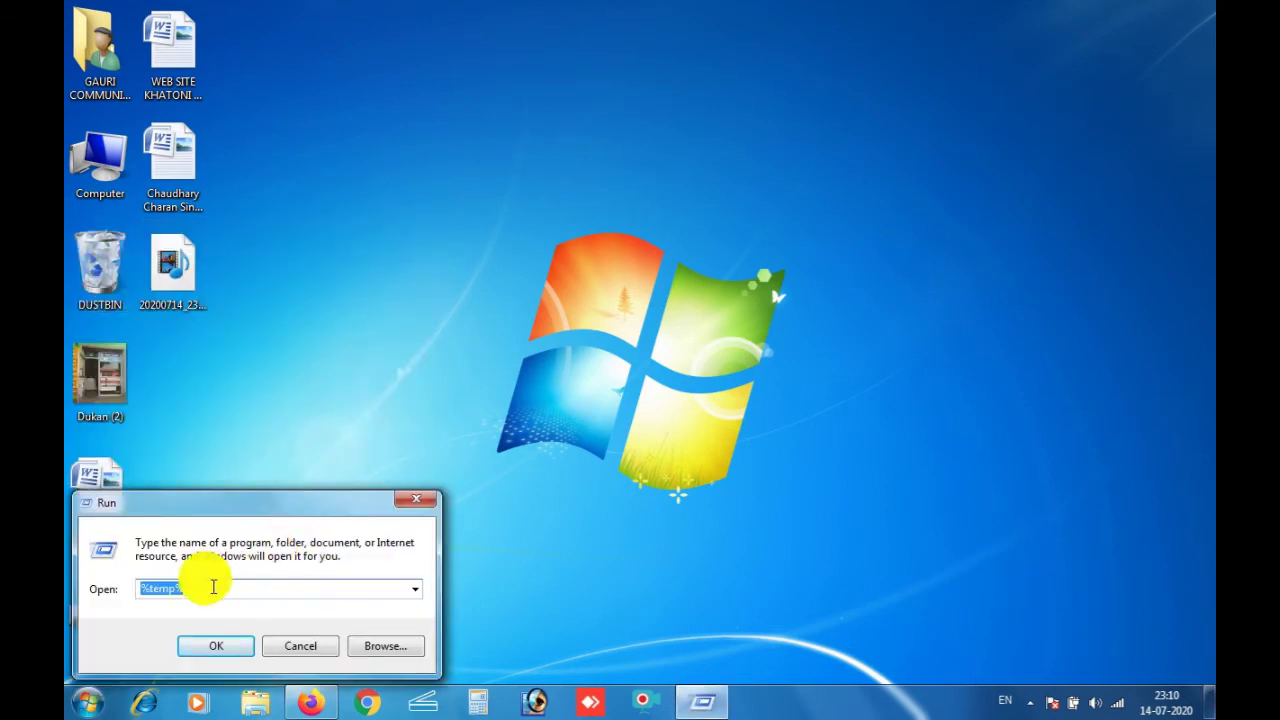
type("recent")
key("Return")
key("super+r")
key("Return")
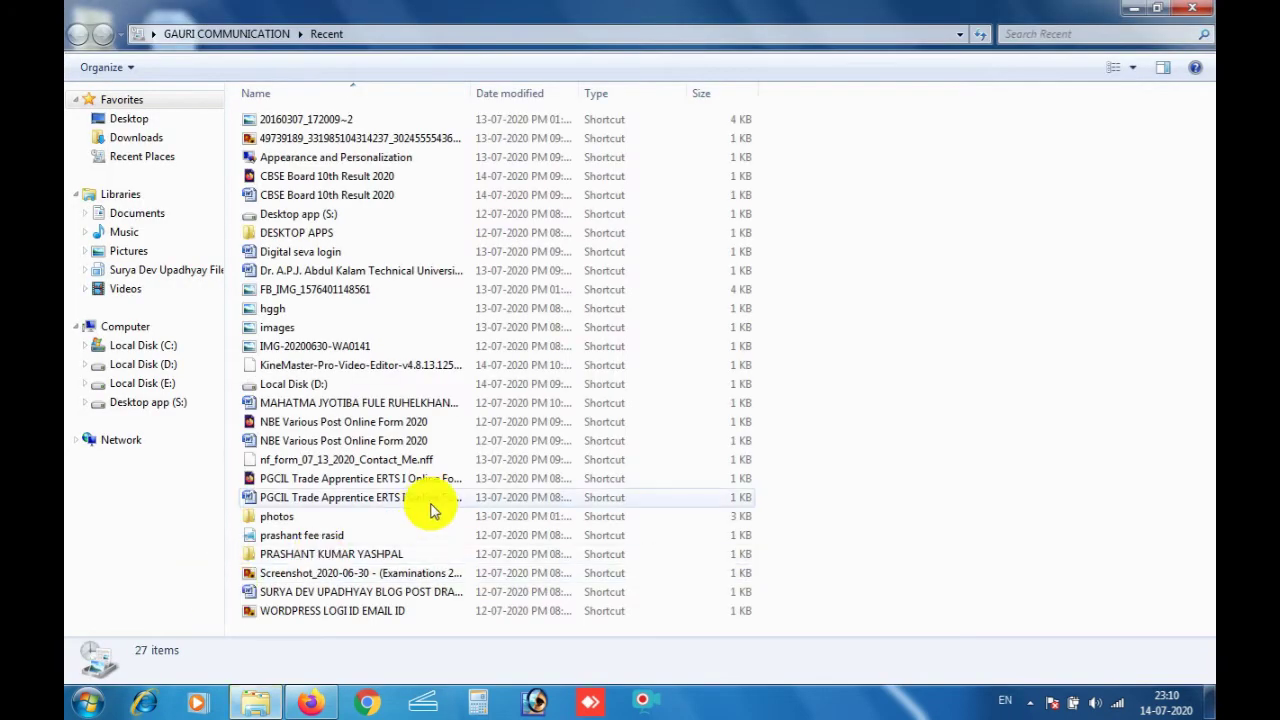
- Delete all shortcuts in the Recent folder and close its window
key("ctrl+a")
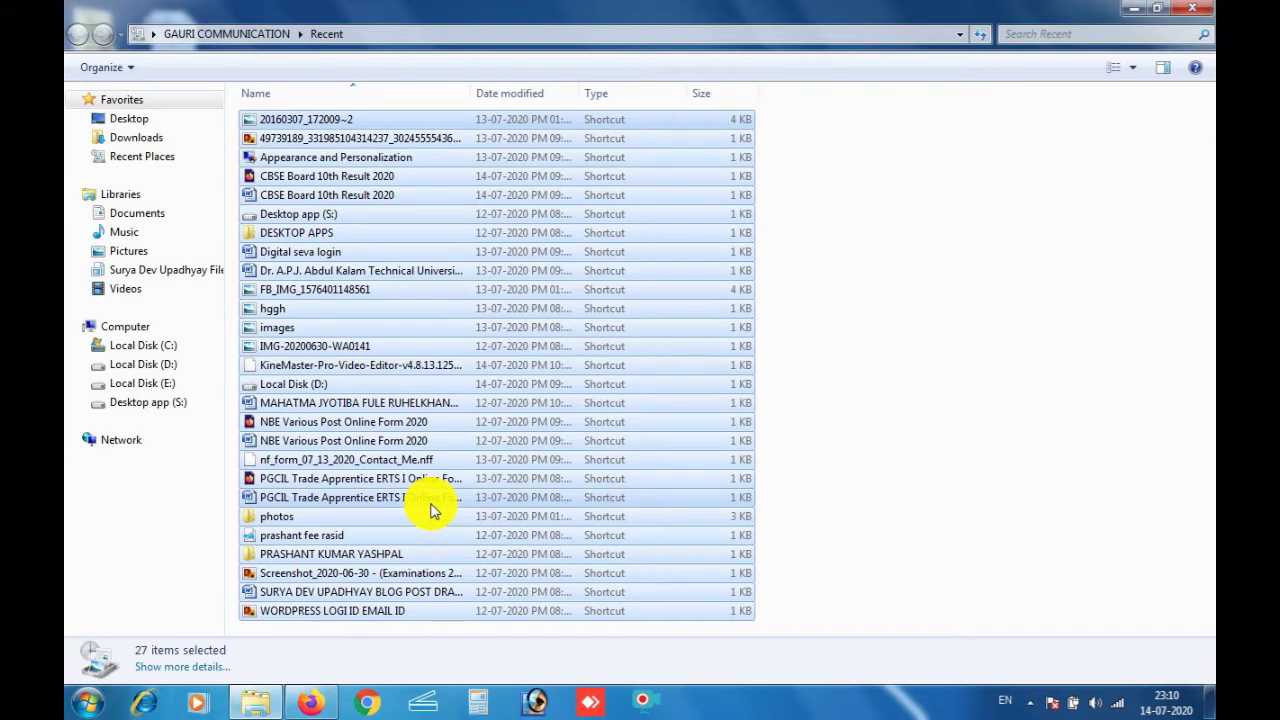
key("Delete")
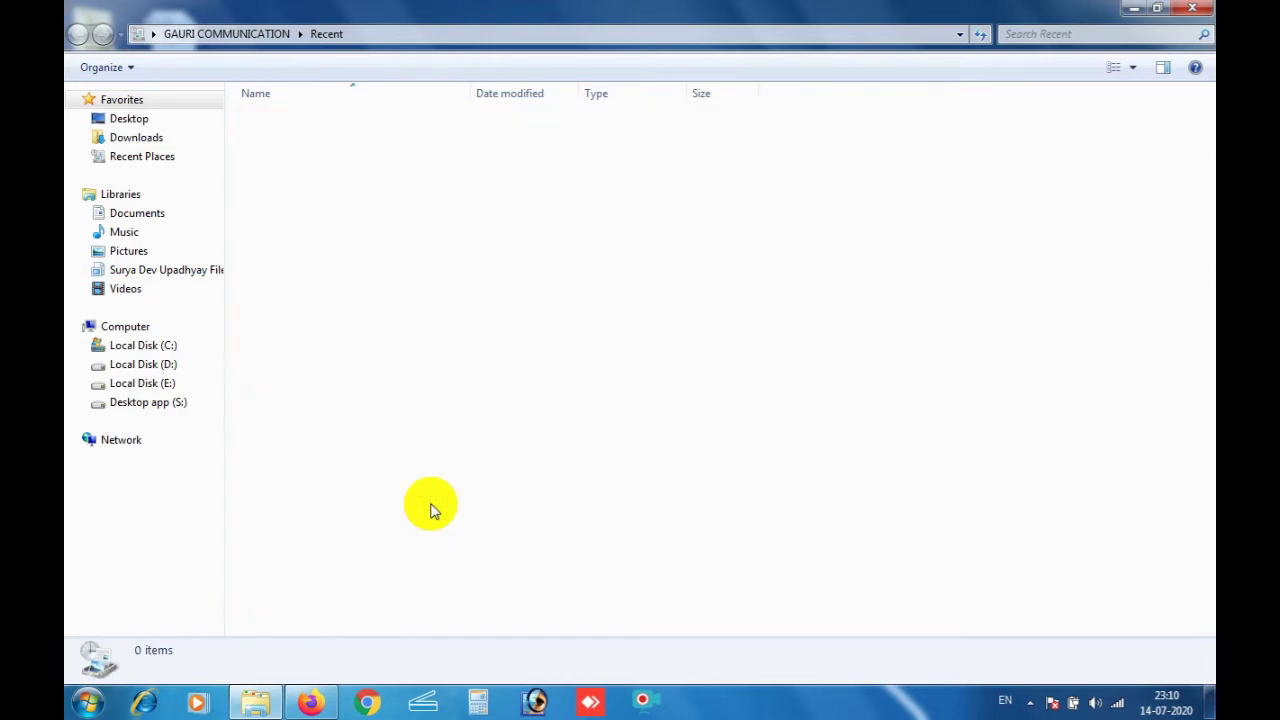
left_click(1192, 8)
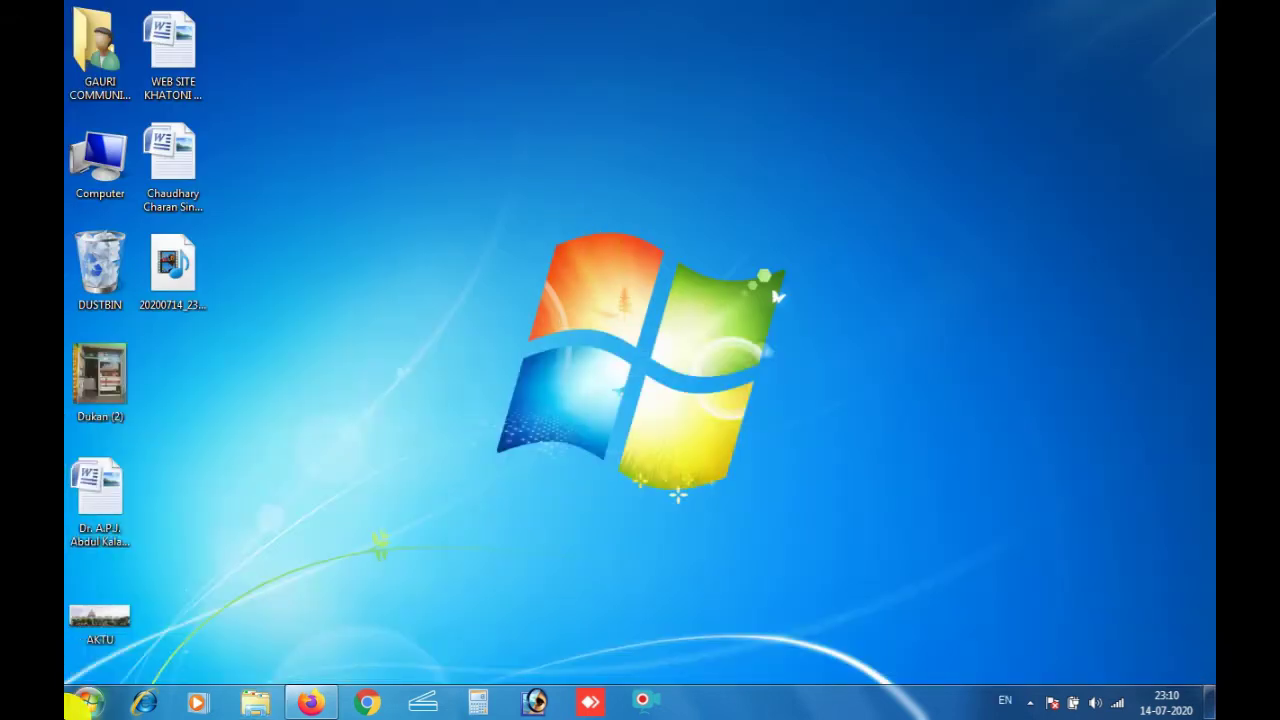
- Search for "run" and open the Run dialog
left_click(85, 703)
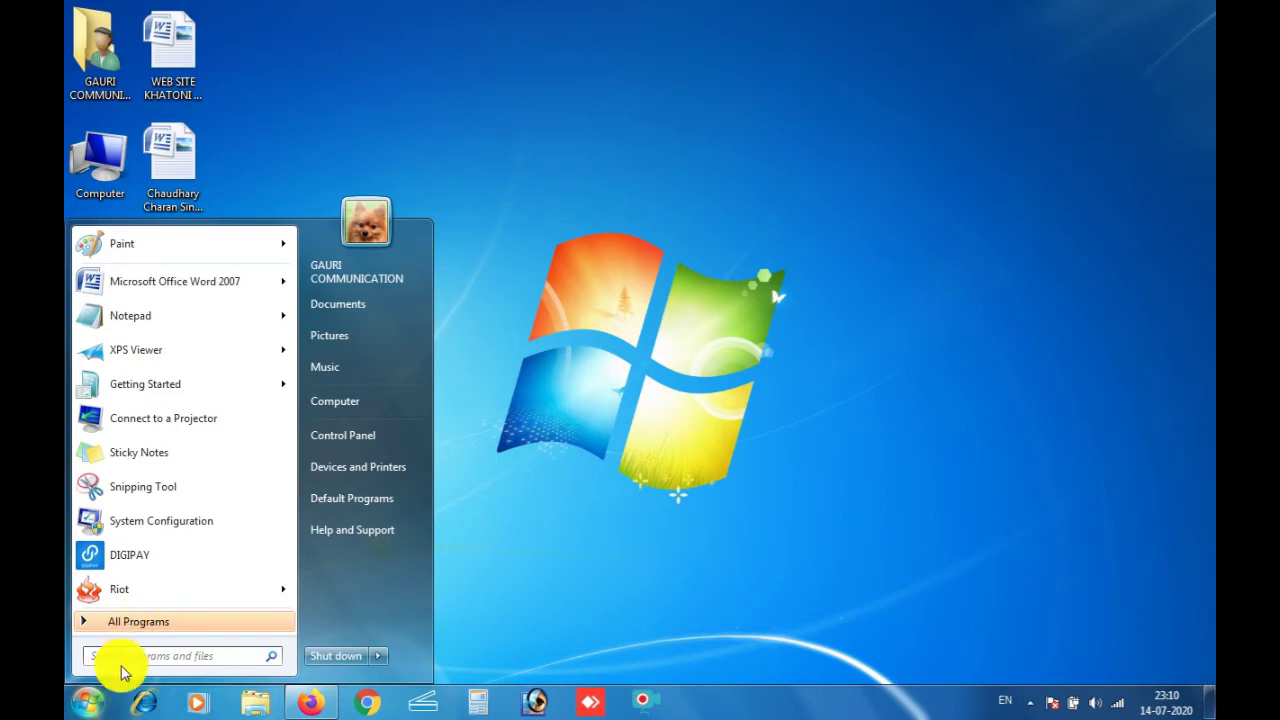
left_click(122, 656)
type("run")
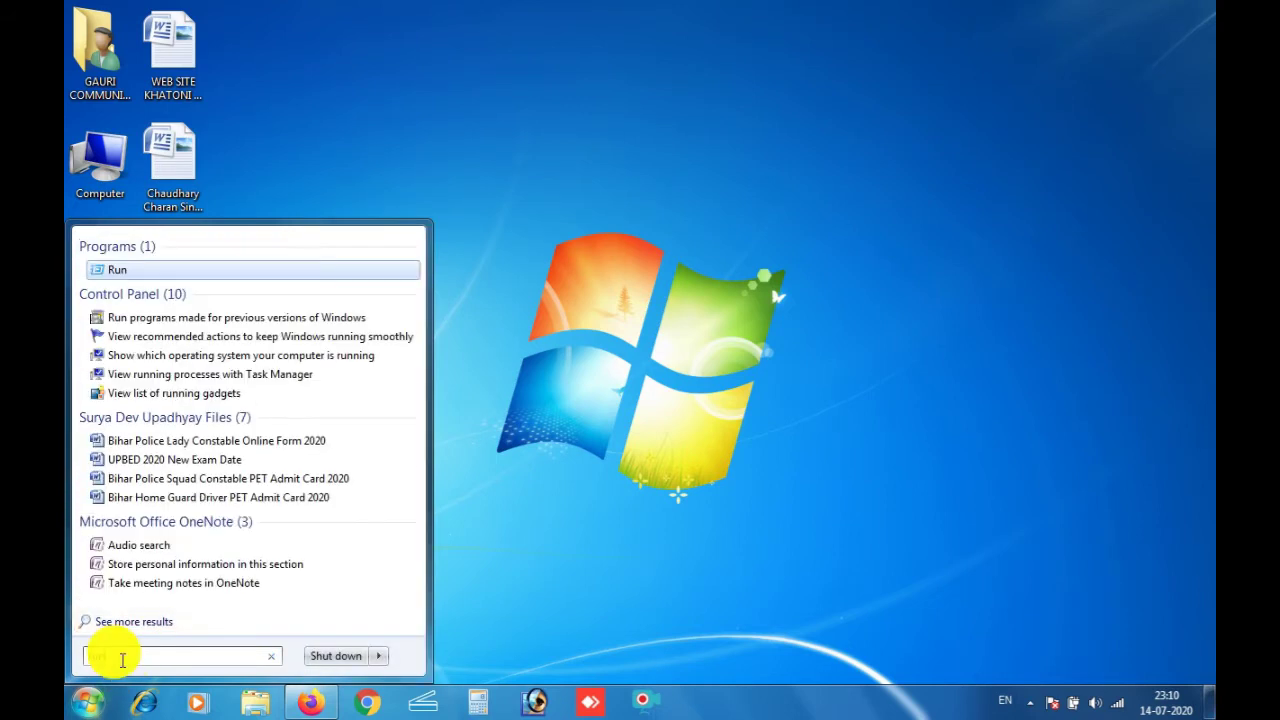
left_click(106, 270)
- Replace the existing Run command with prefetch, execute it and grant permanent access to the Prefetch folder
left_click(282, 591)
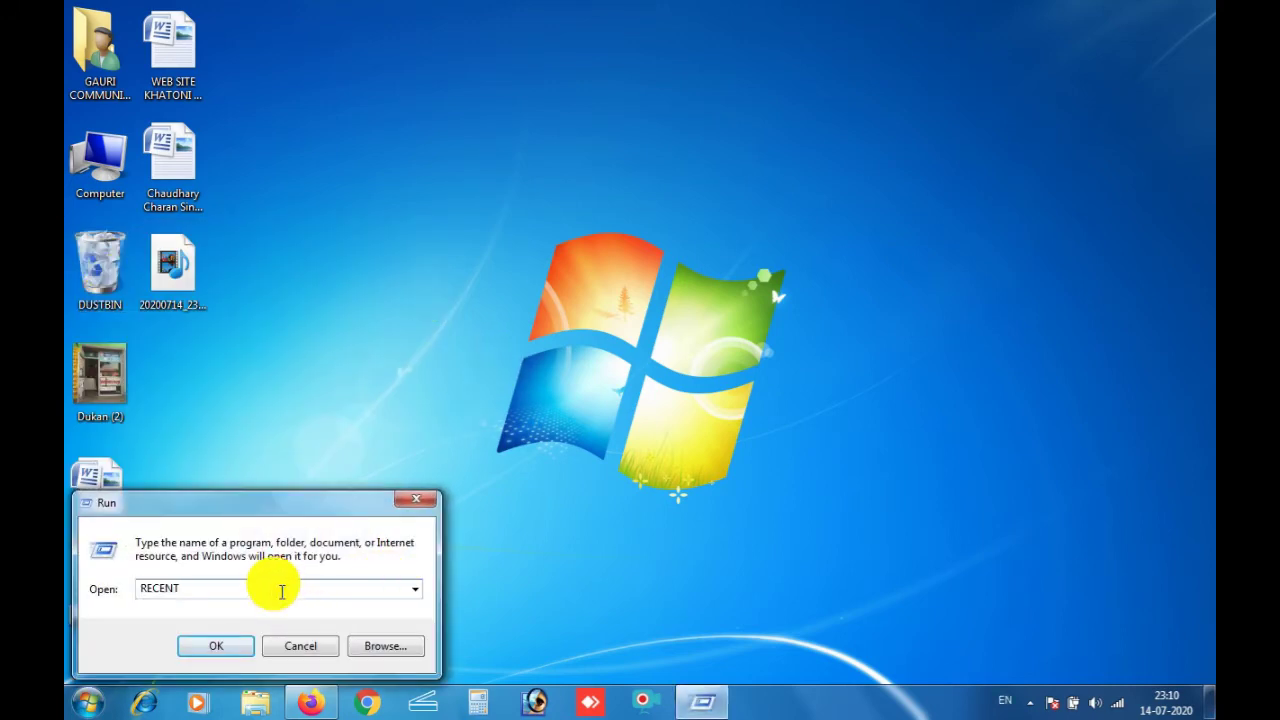
key("BackSpace")
key("BackSpace")
key("BackSpace")
key("BackSpace")
key("BackSpace")
key("BackSpace")
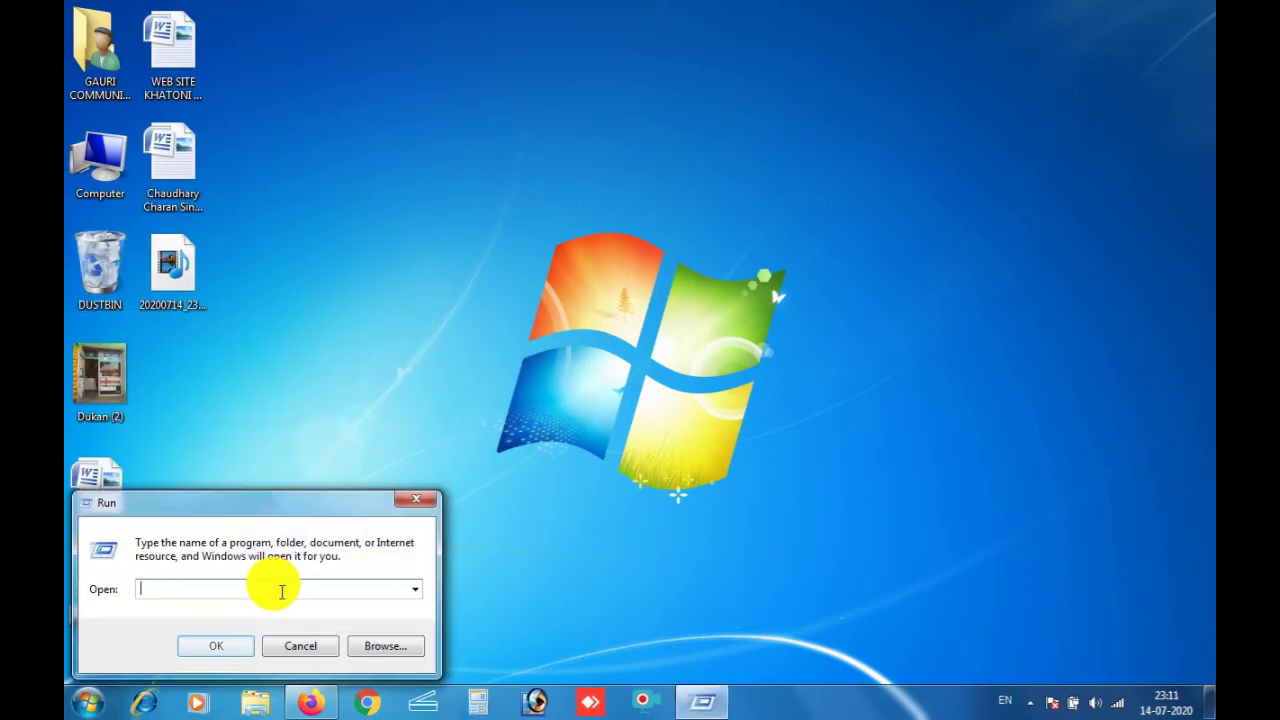
type("pre")
key("Down")
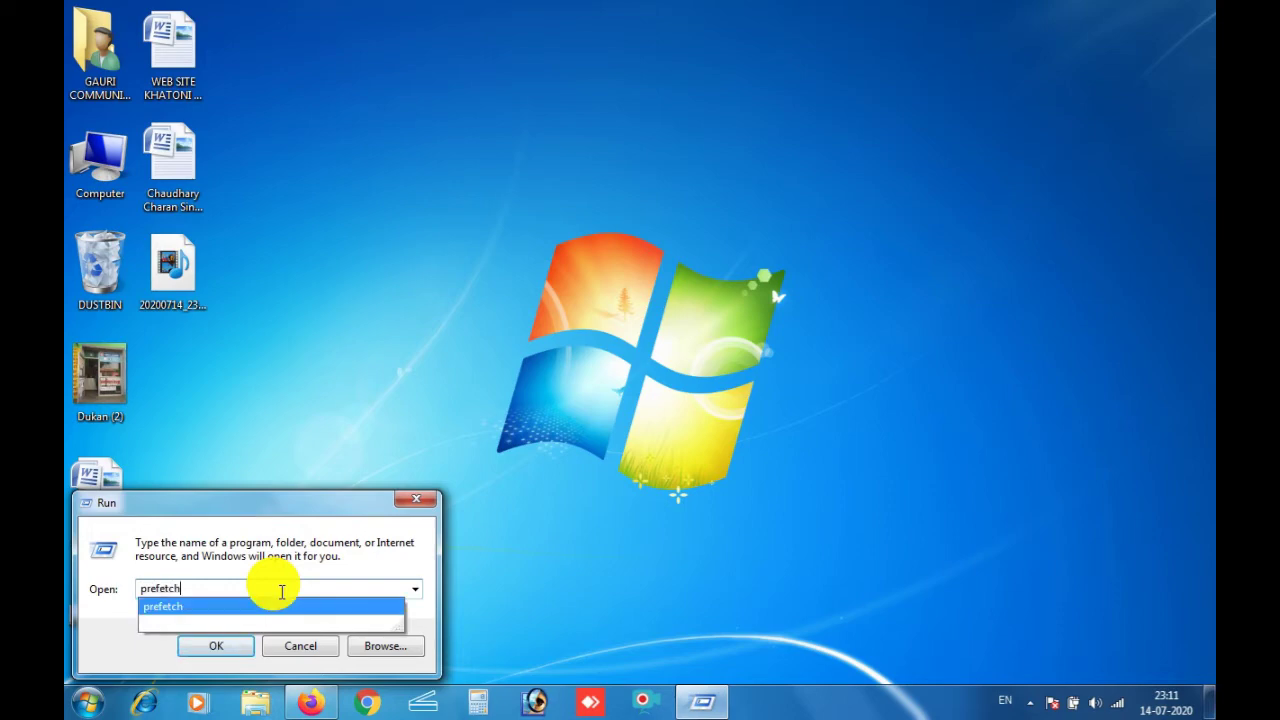
key("Return")
key("Return")
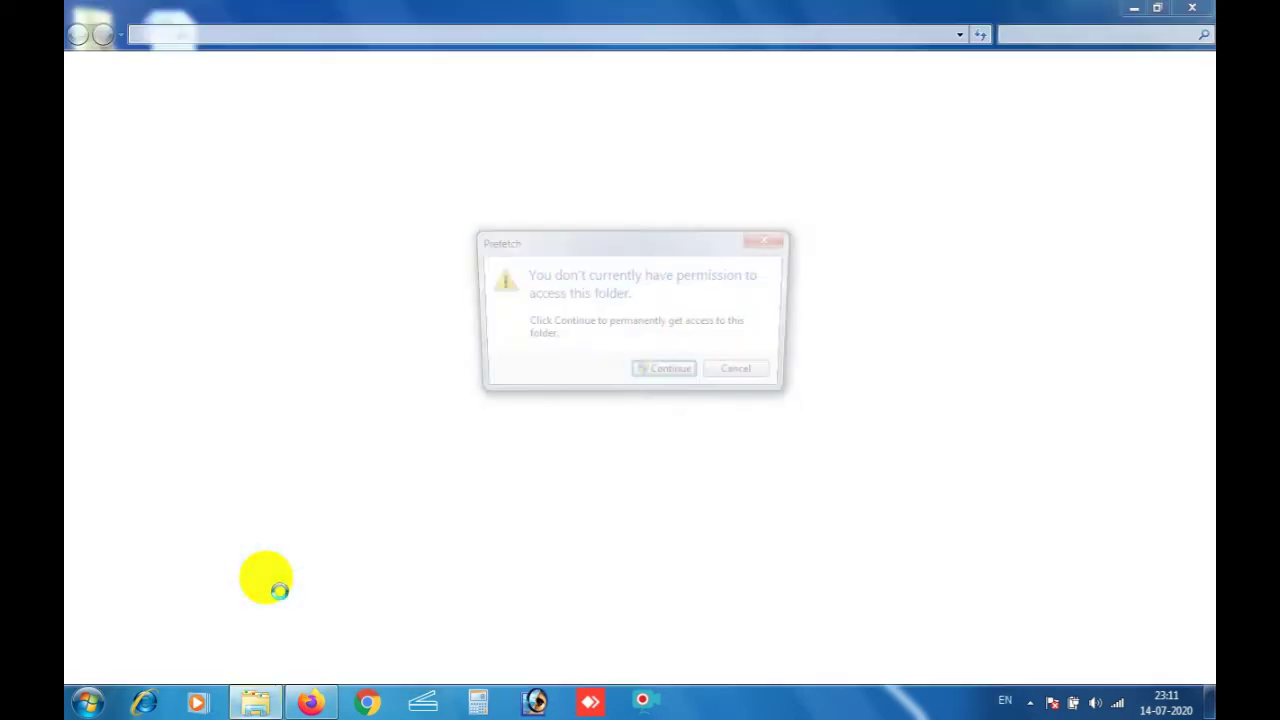
key("Return")
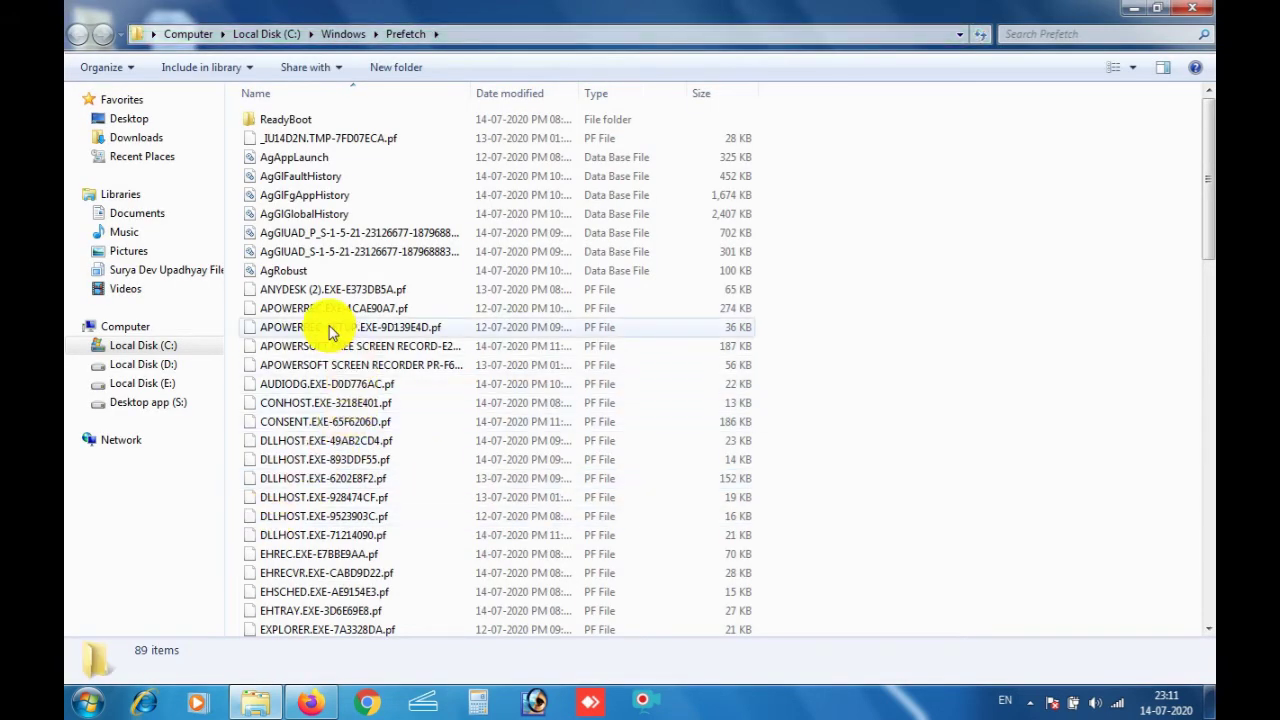
- Delete all files and folders in the Prefetch folder and close its window
left_click_drag(810, 112, 884, 297)
key("ctrl+a")
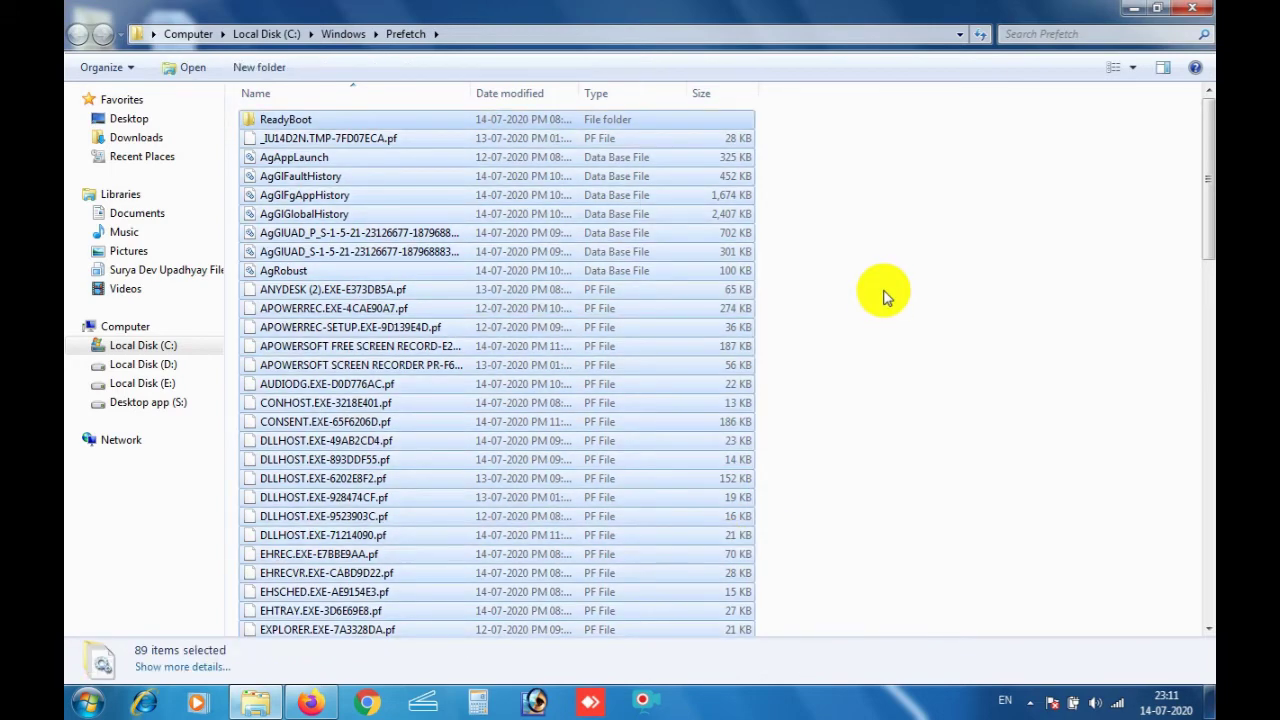
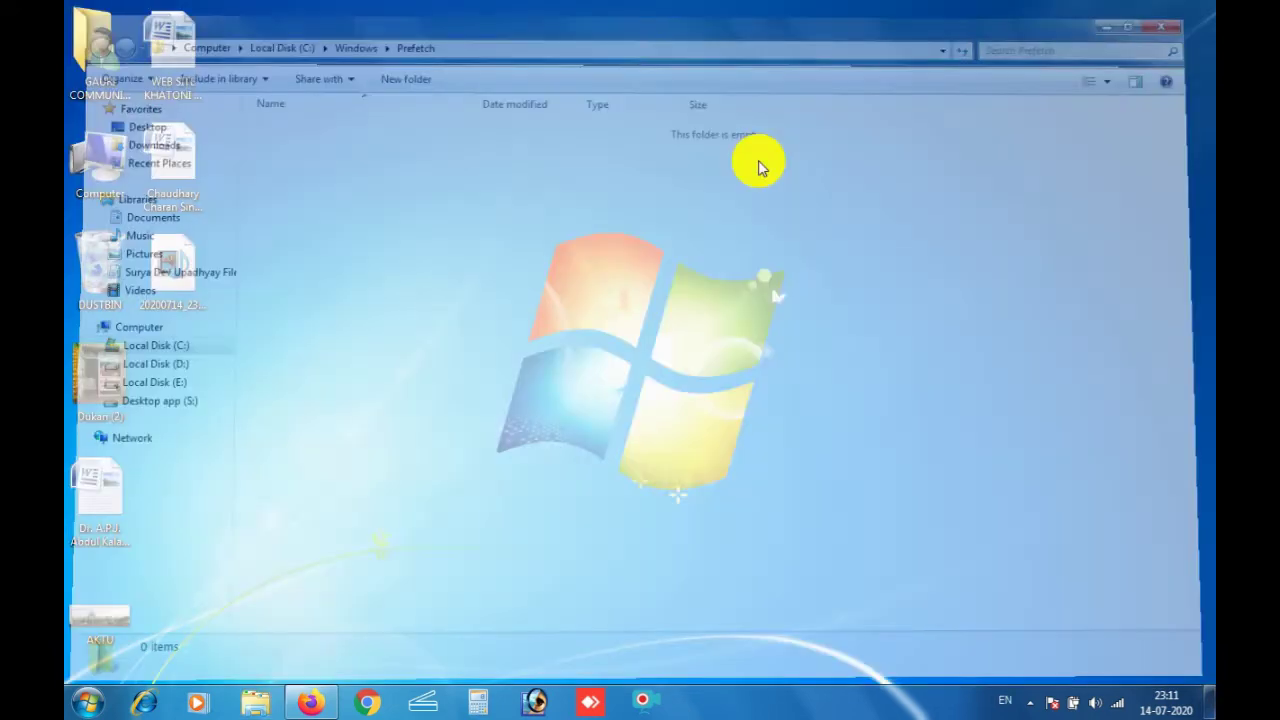
- Refresh the desktop several times
right_click(710, 122)
left_click(760, 170)
right_click(734, 150)
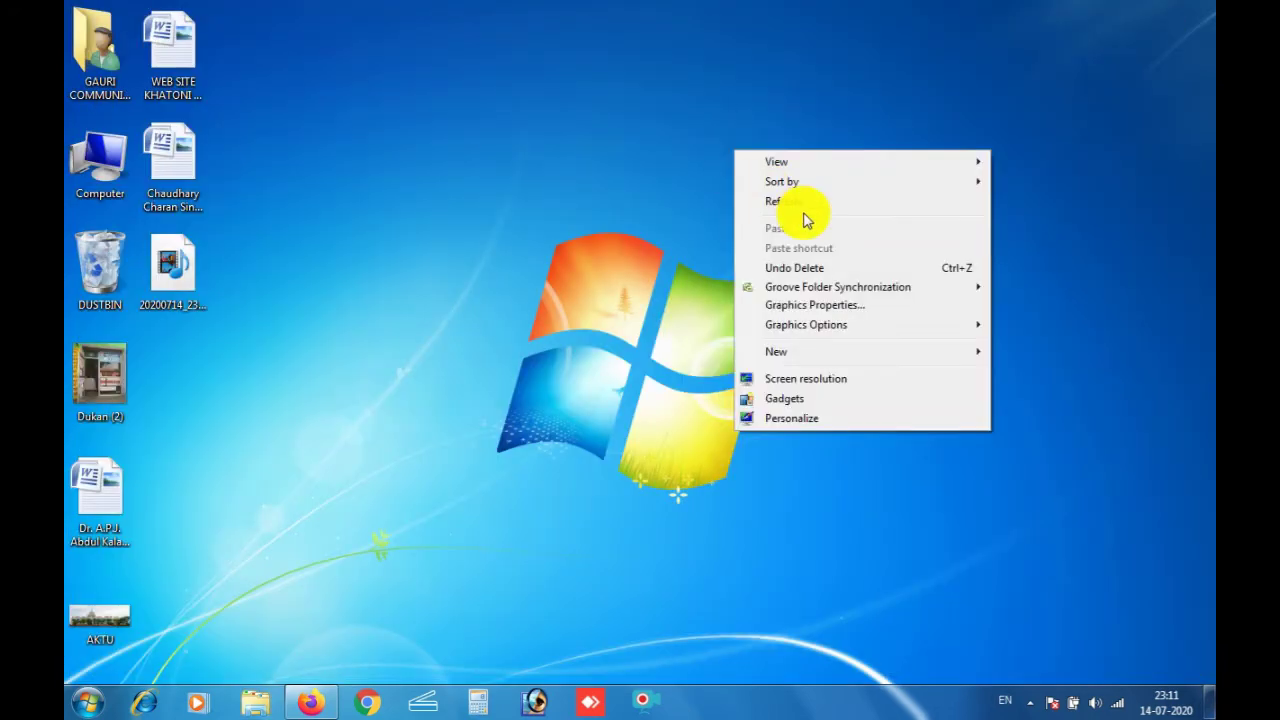
left_click(822, 207)
right_click(509, 106)
left_click(609, 154)
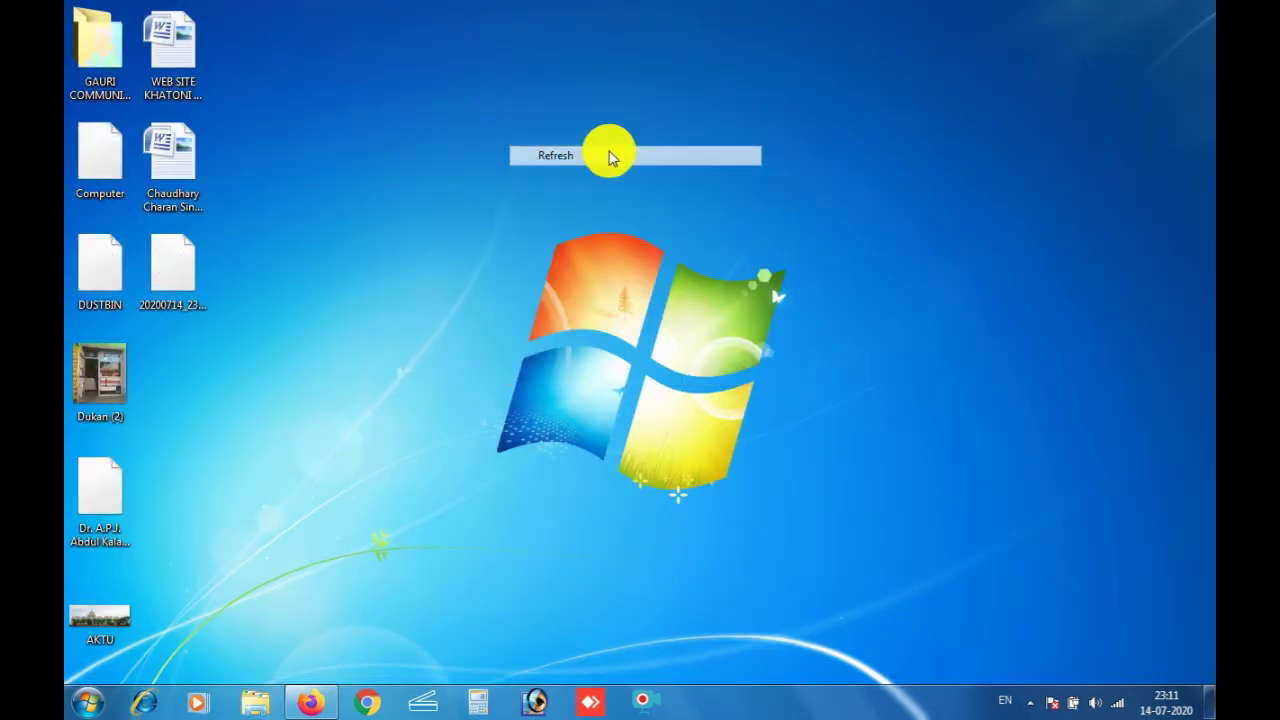
- Empty the Recycle Bin, renamed DUSTBIN on the desktop, and confirm the permanent deletion
right_click(73, 245)
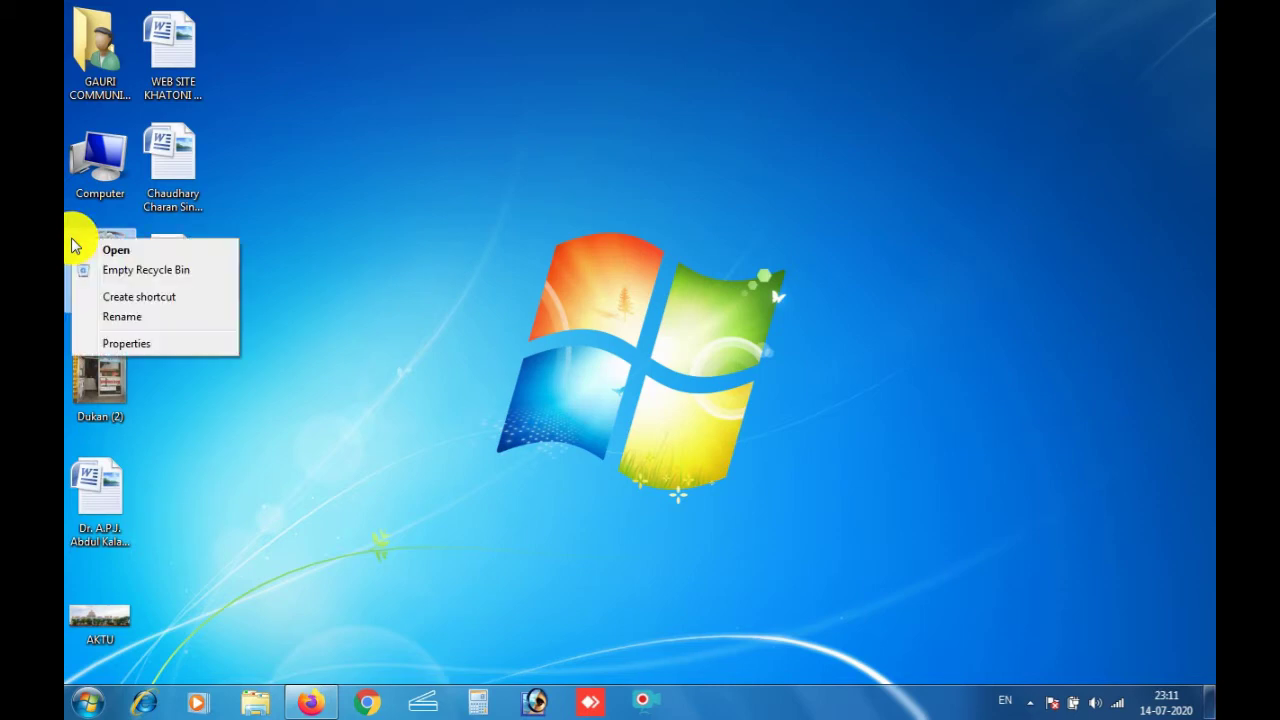
left_click(160, 268)
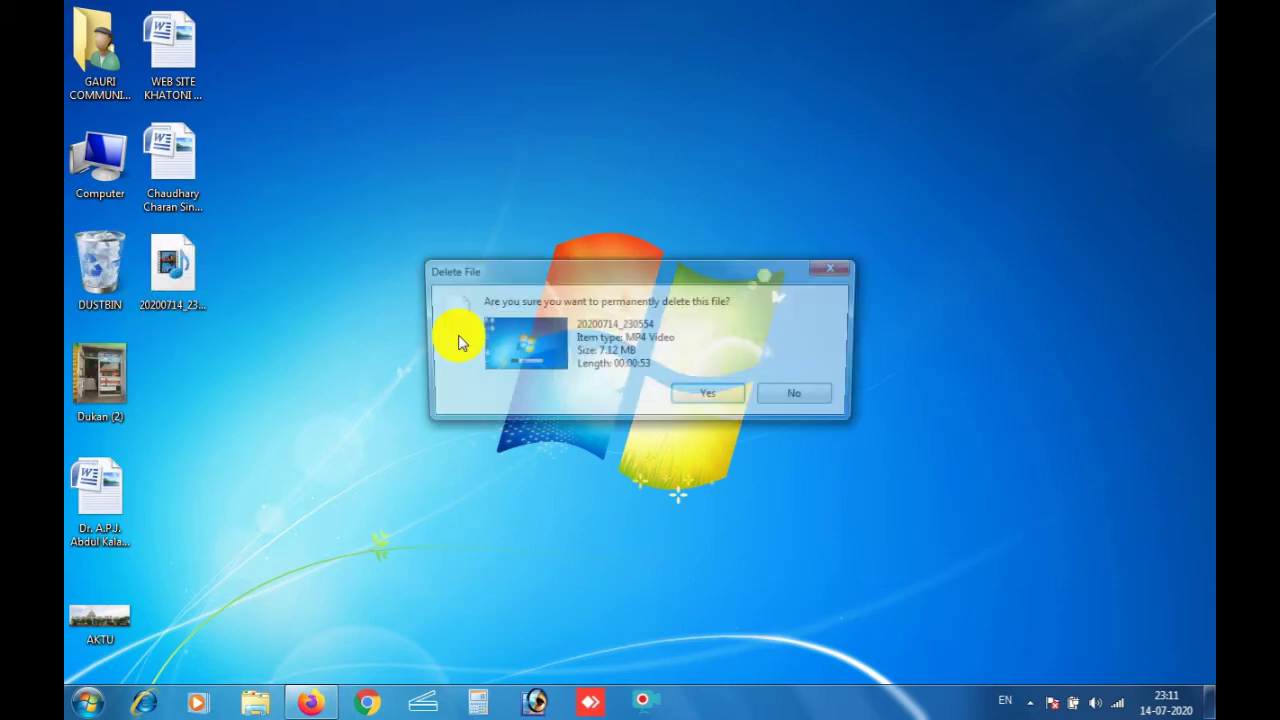
left_click(690, 400)
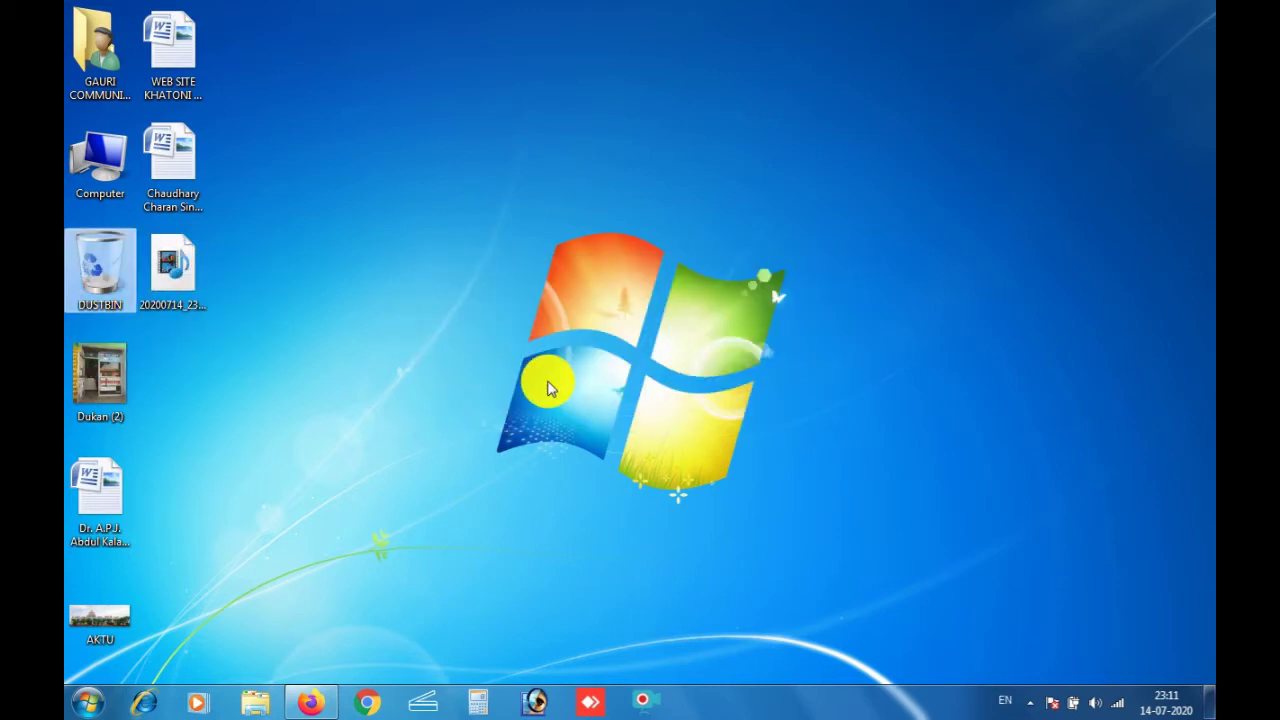
- Open the properties of Local Disk (C:) from Computer and start Disk Cleanup for that drive
double_click(100, 184)
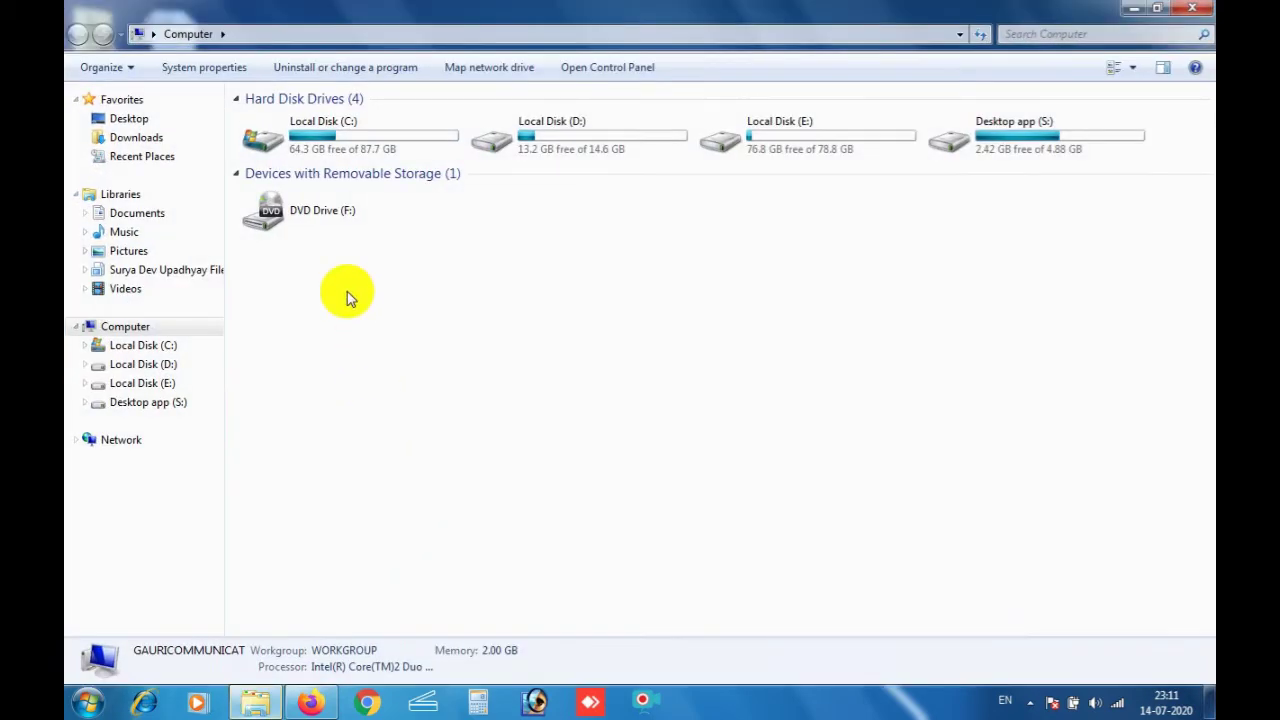
left_click(279, 134)
right_click(282, 140)
left_click(338, 447)
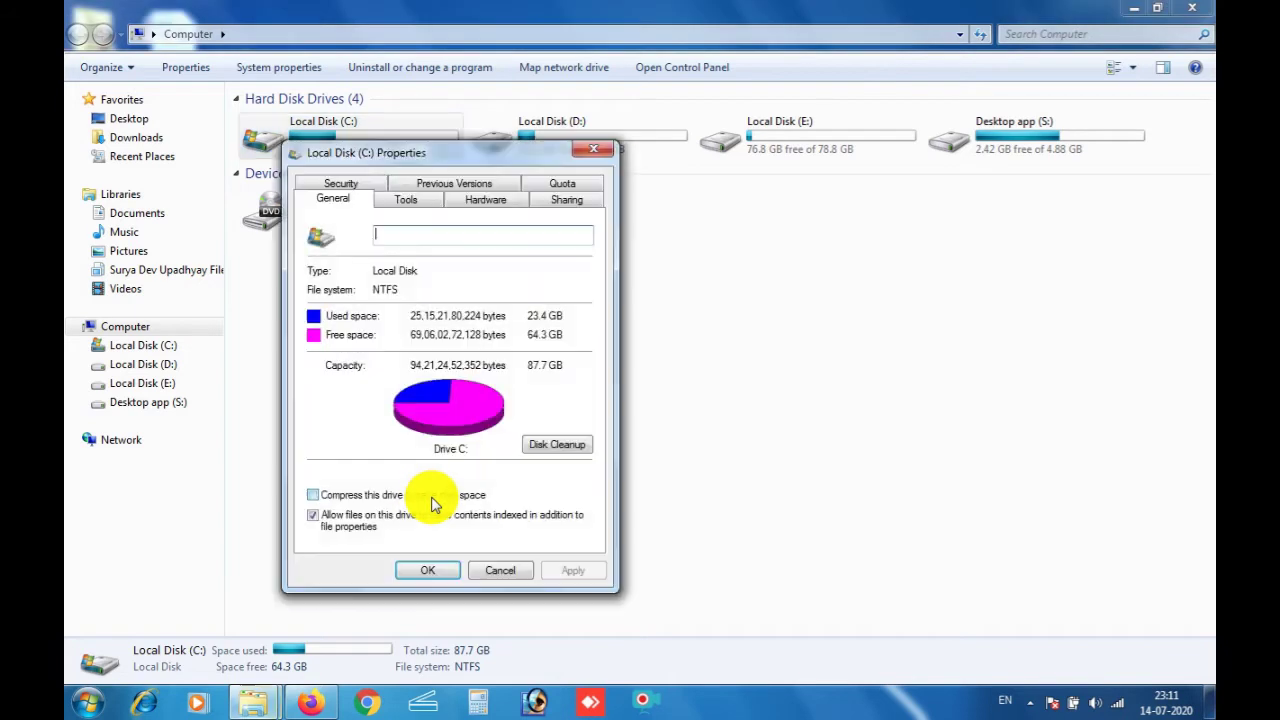
left_click(556, 449)
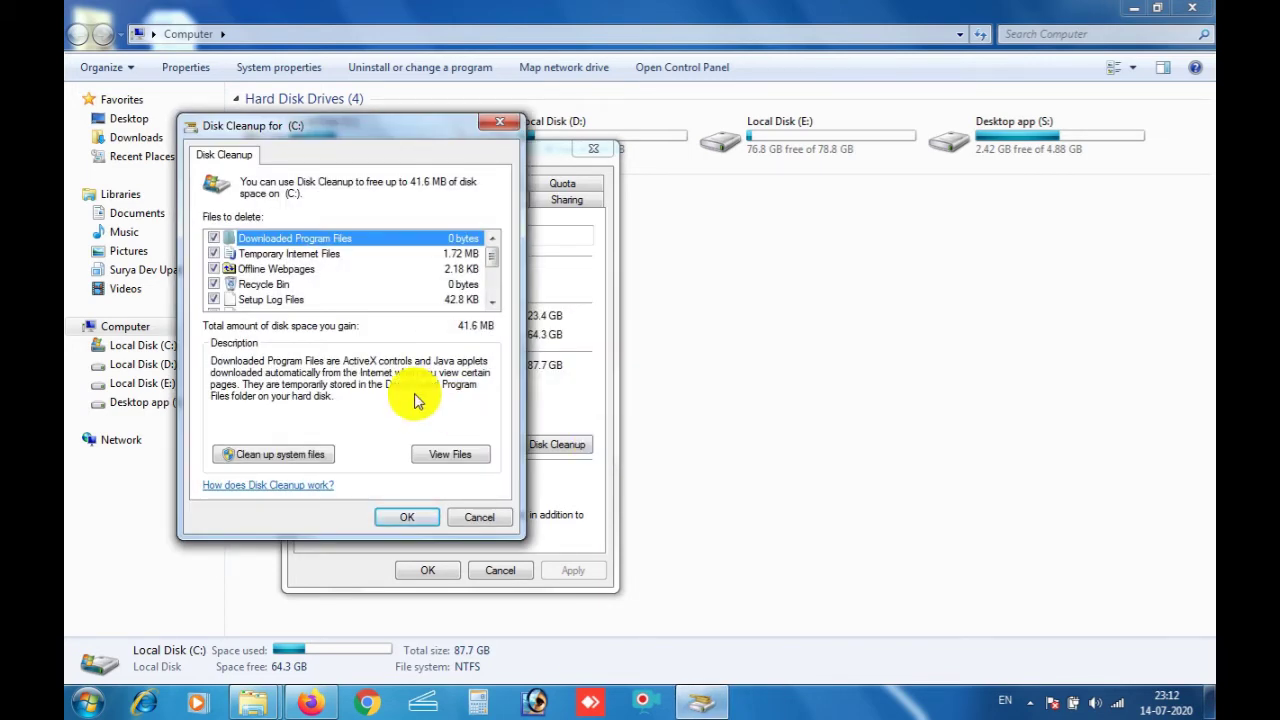
- Review the file categories selected for deletion and extend the Disk Cleanup of drive C: to system files
scroll(320, 295, "down", 1)
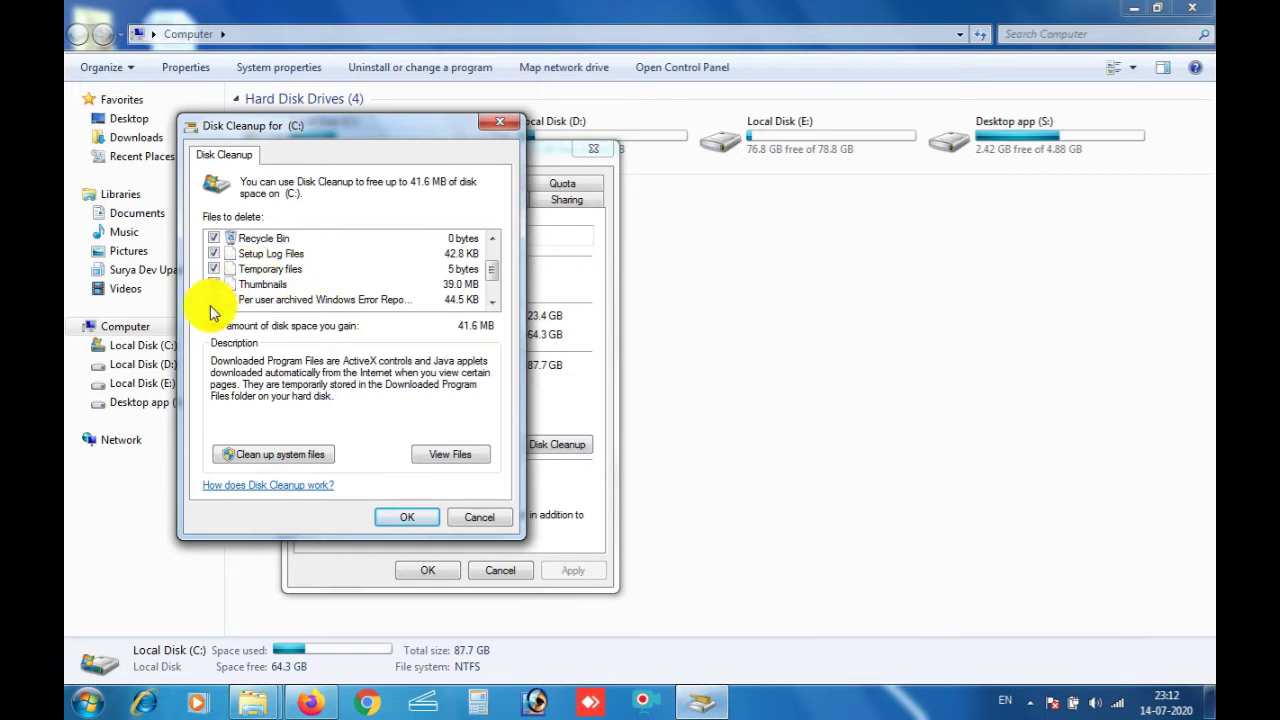
scroll(229, 263, "down", 1)
scroll(277, 271, "up", 1)
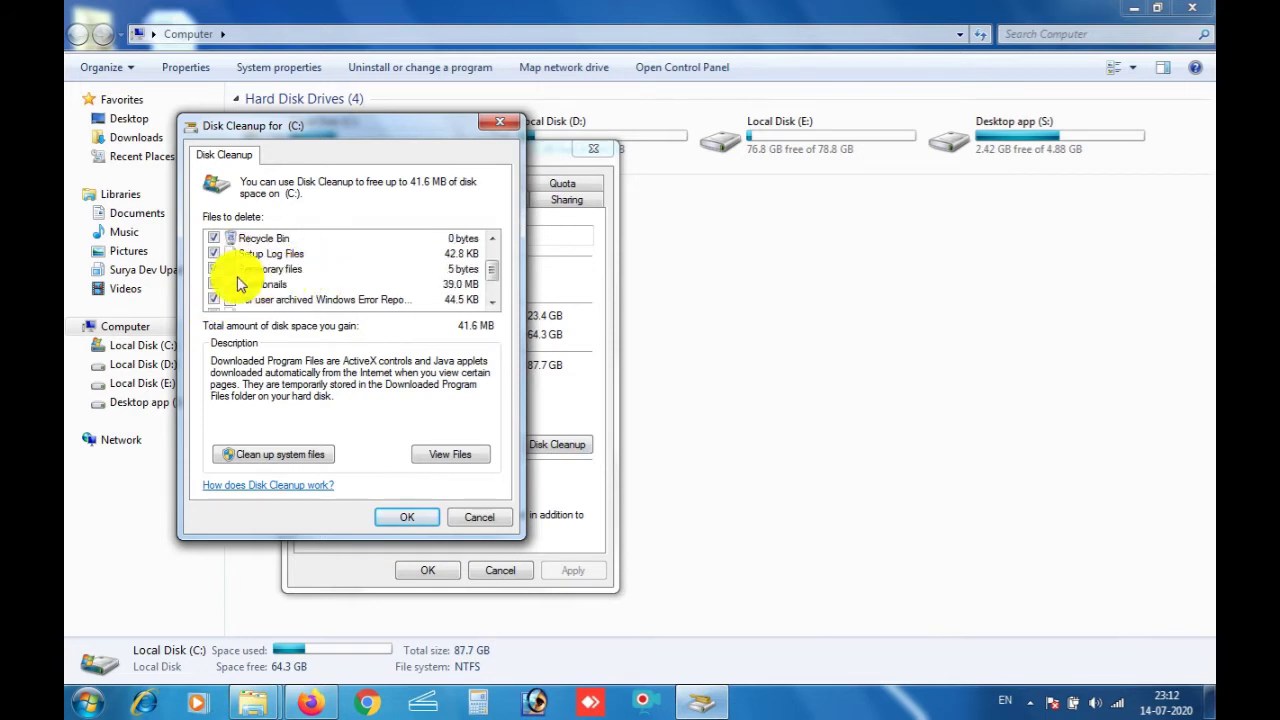
scroll(234, 286, "down", 1)
scroll(229, 286, "up", 2)
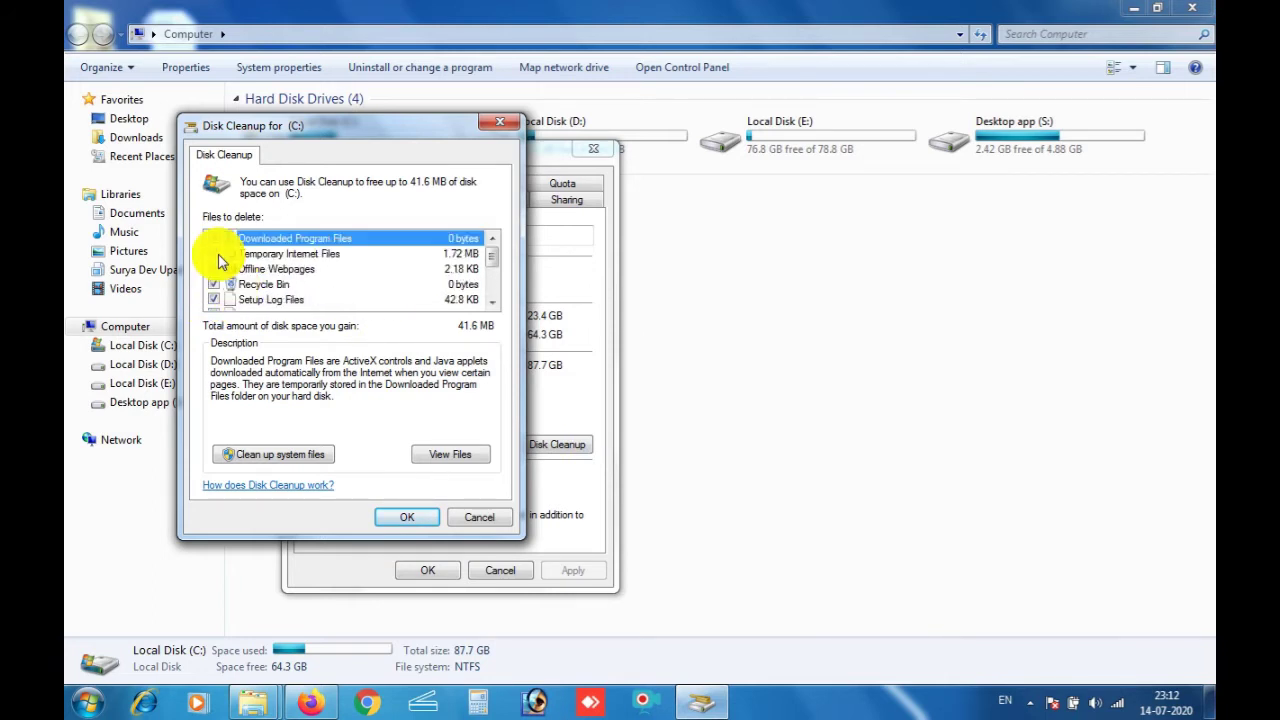
scroll(230, 262, "down", 2)
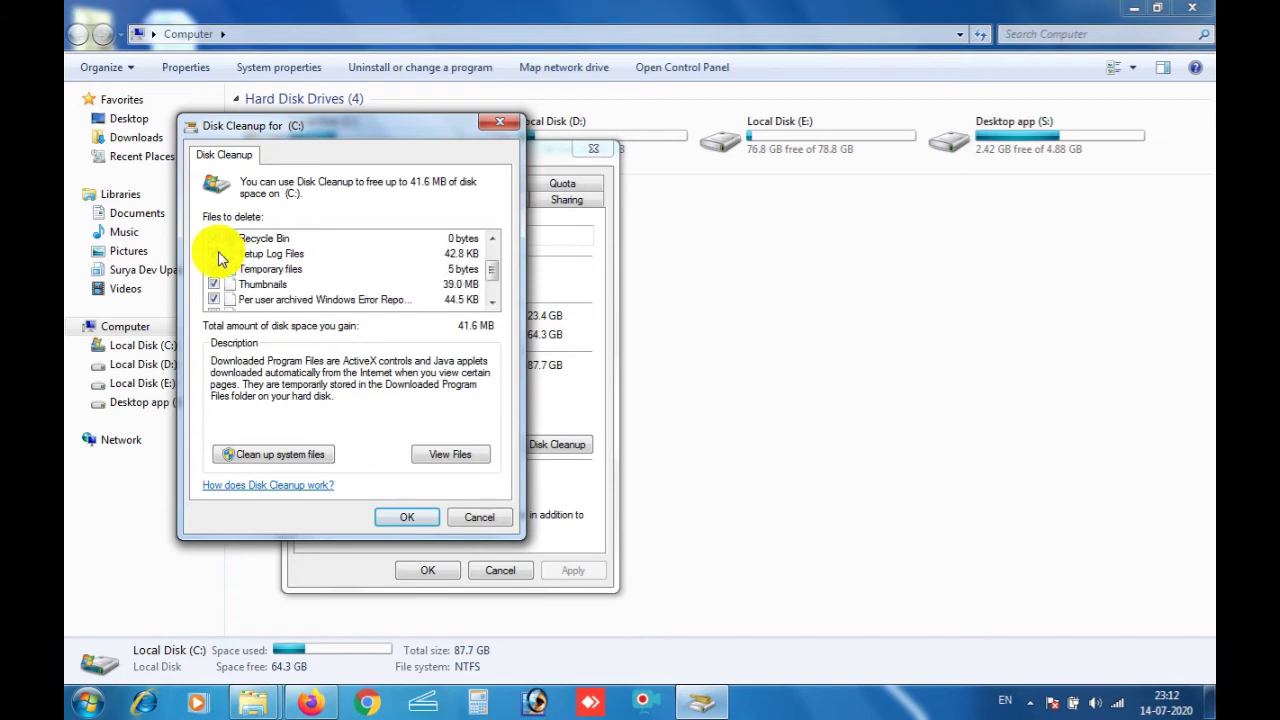
left_click(300, 454)
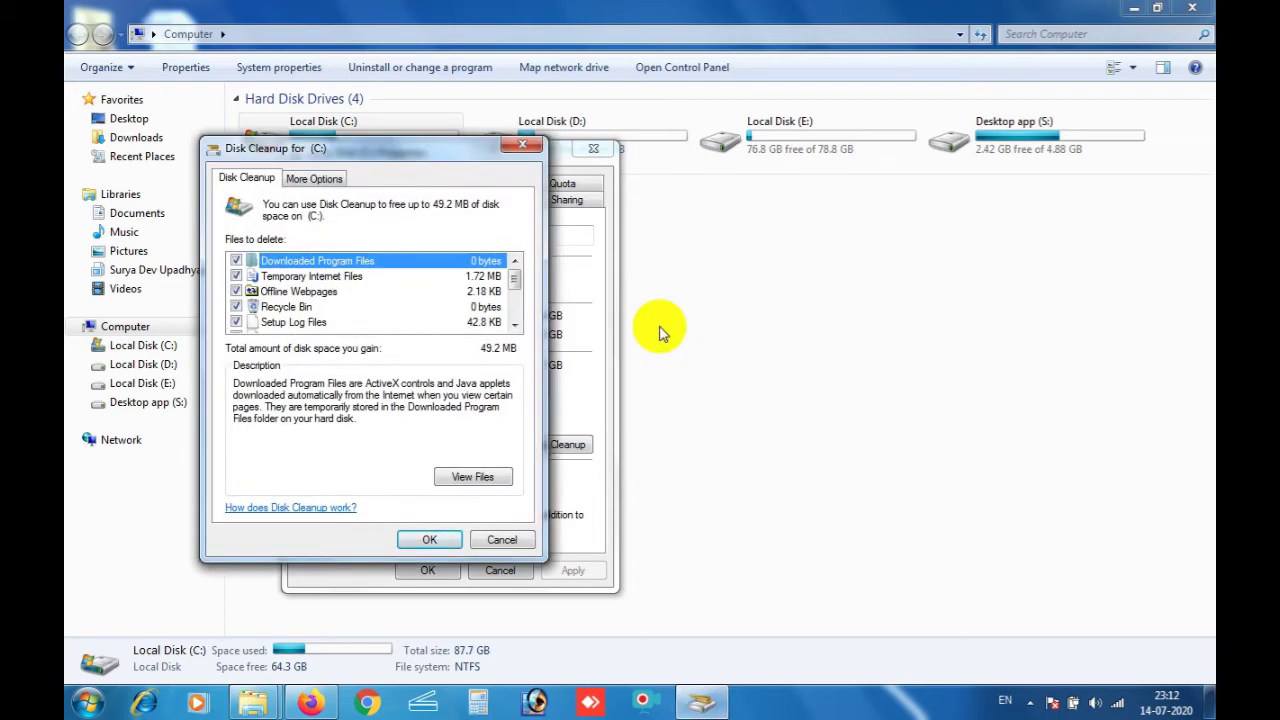
- Check the selected categories in the system file cleanup and permanently delete all of those files from drive C:
scroll(357, 271, "down", 2)
scroll(343, 294, "up", 2)
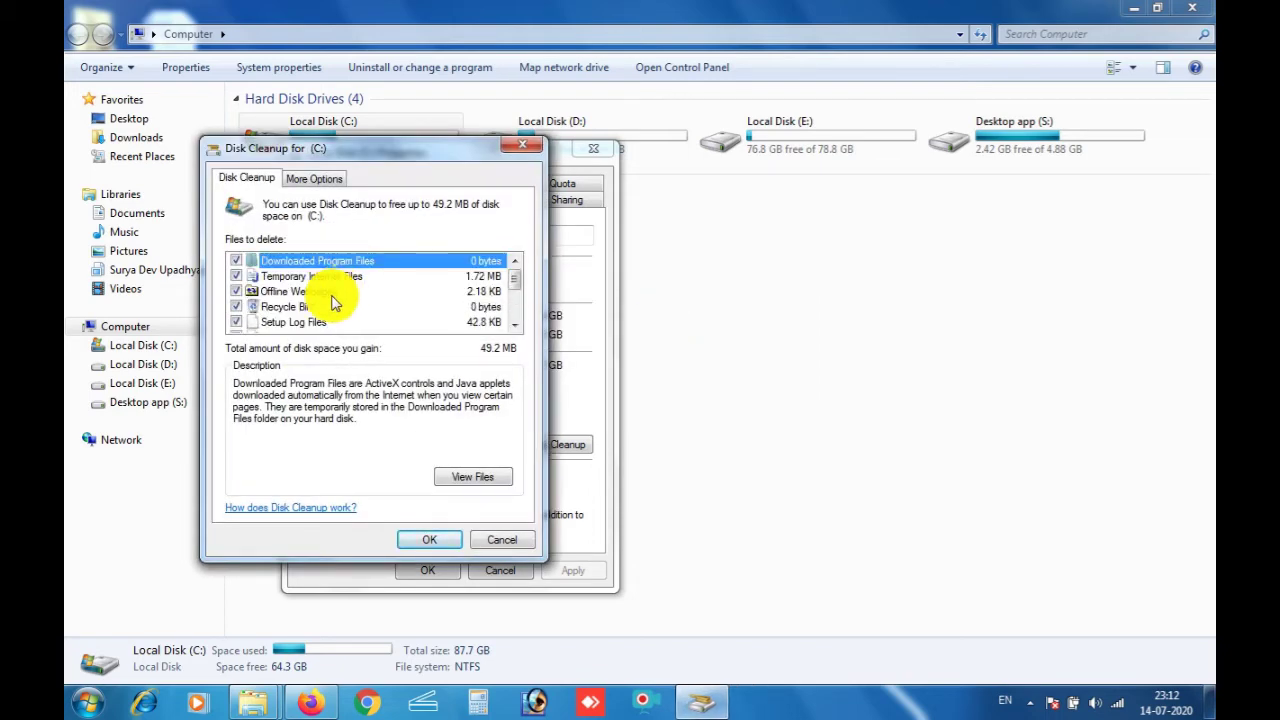
scroll(270, 313, "down", 1)
left_click(248, 322)
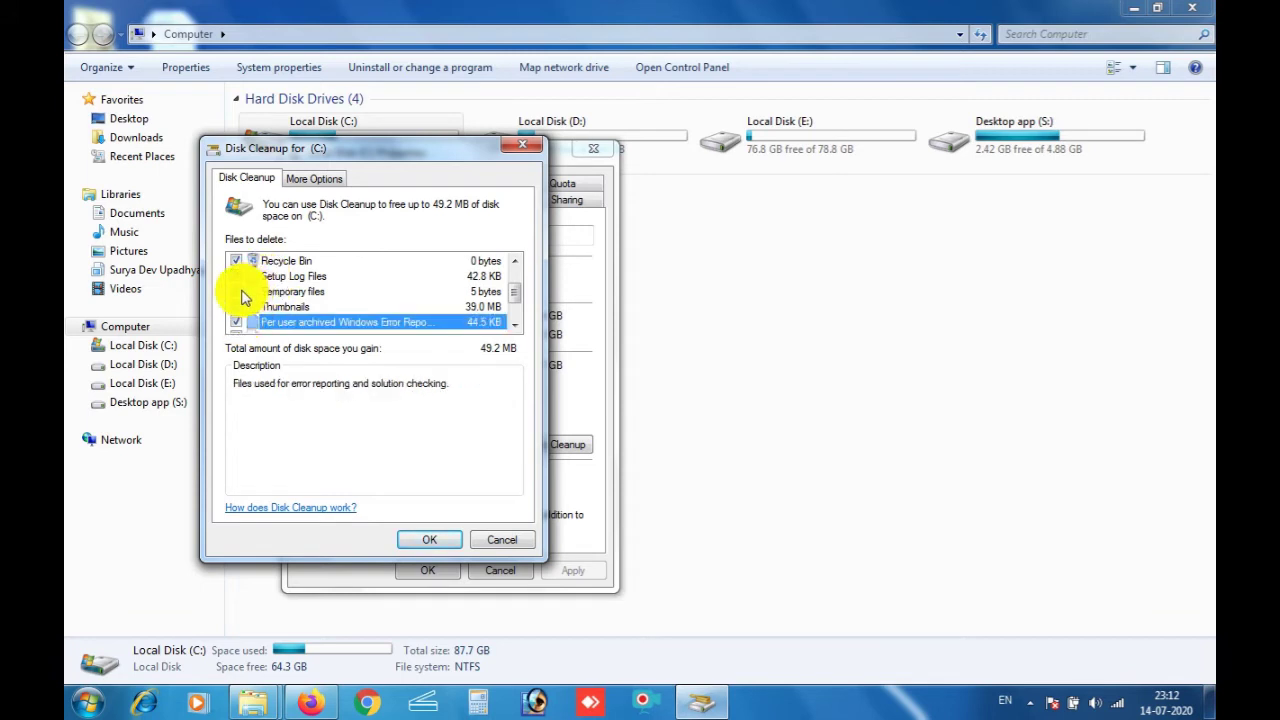
scroll(252, 294, "down", 1)
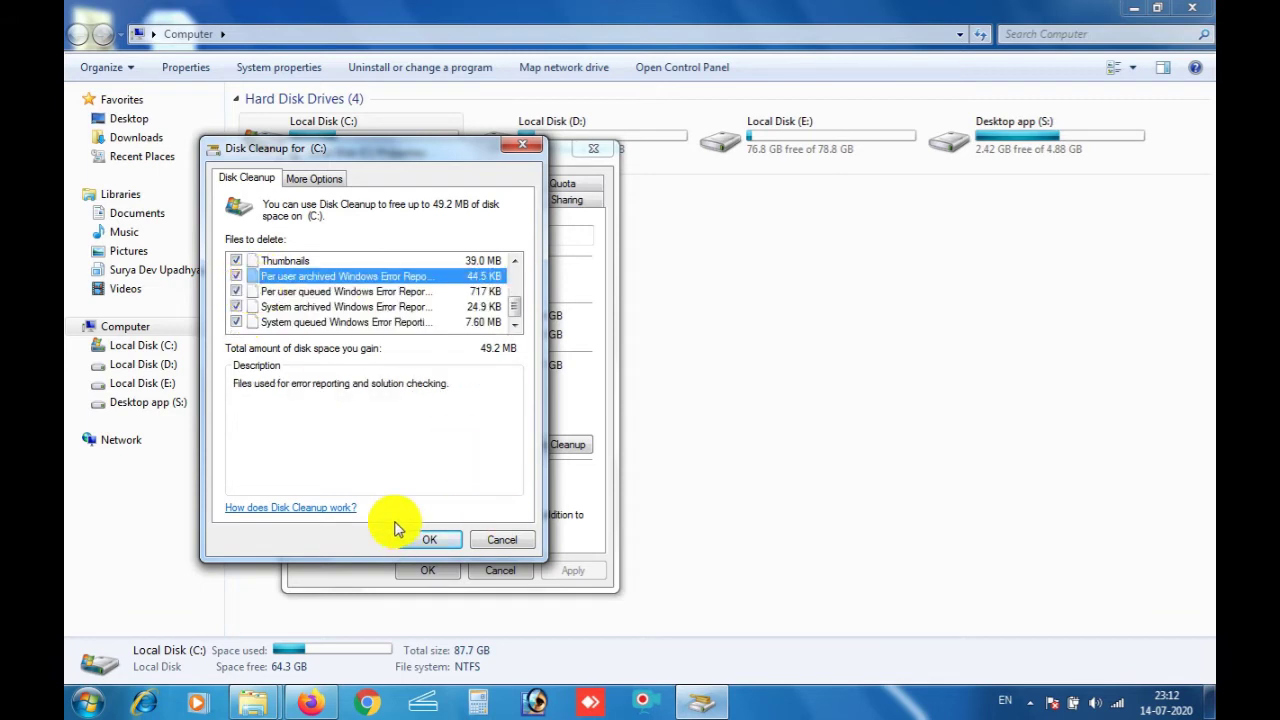
left_click(420, 543)
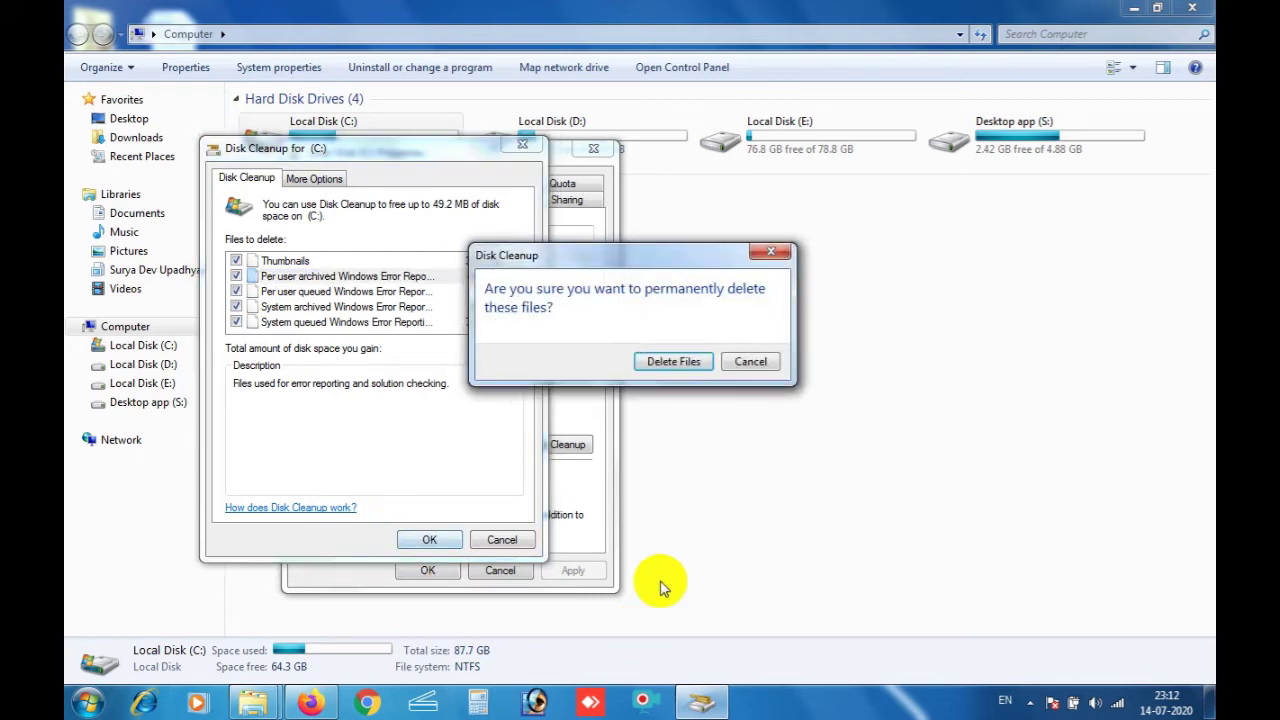
left_click(671, 362)
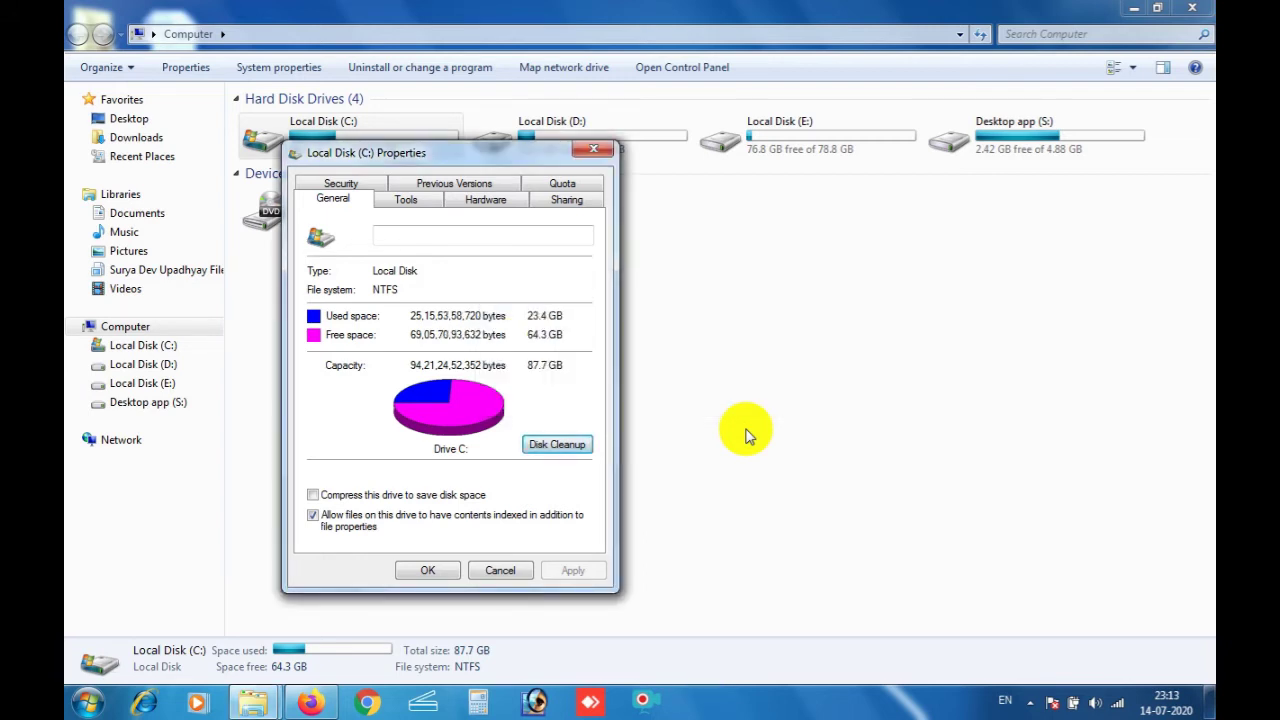
- Close the drive's properties and the Computer window, and refresh the desktop repeatedly
left_click(430, 570)
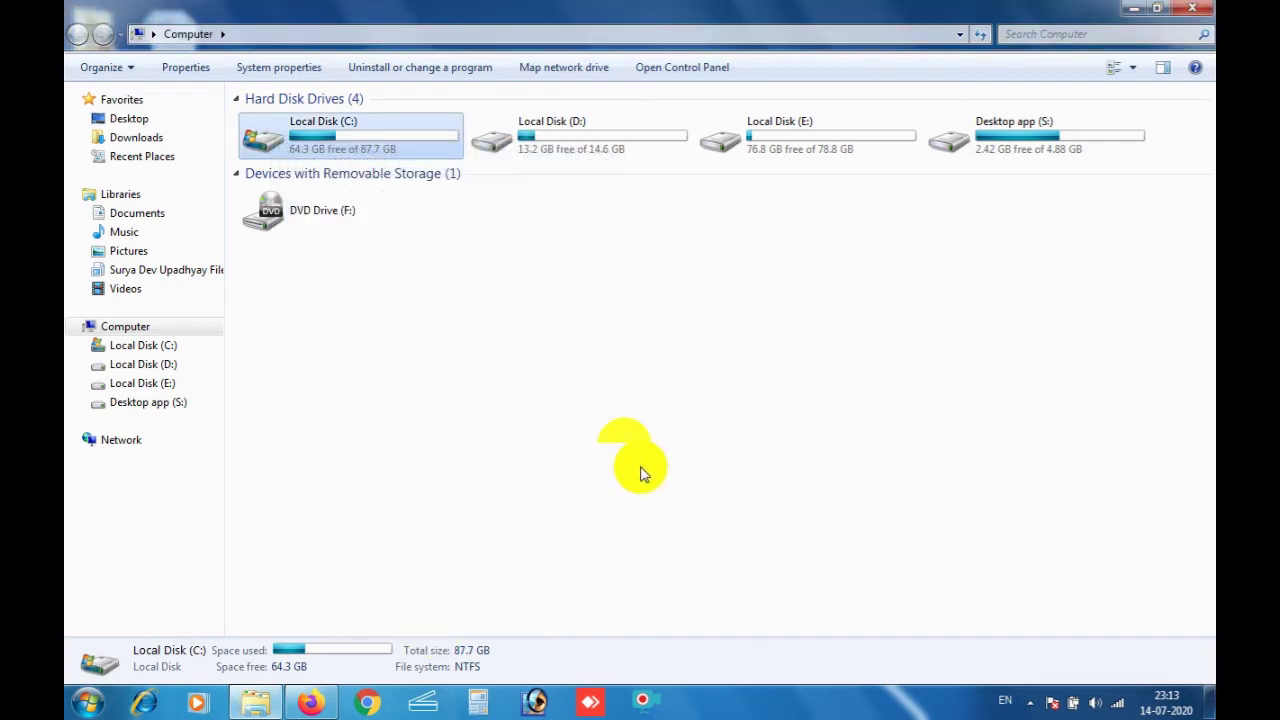
left_click(1192, 8)
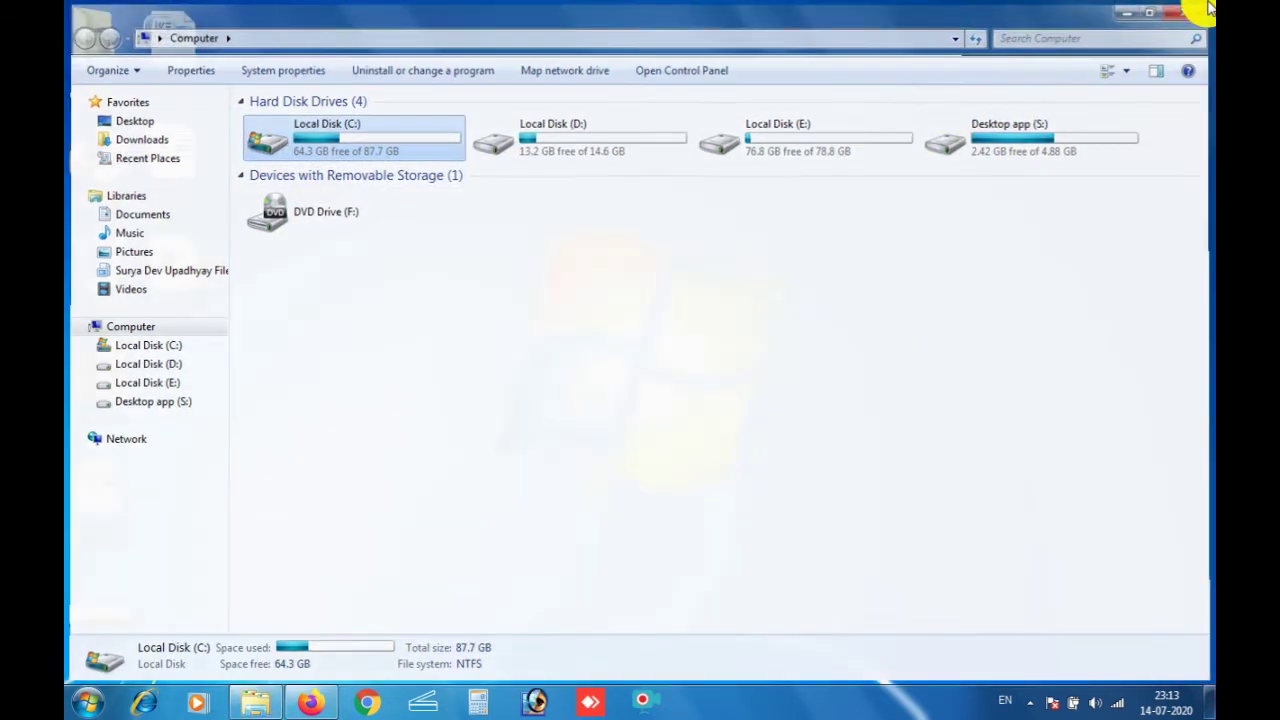
right_click(704, 114)
left_click(809, 165)
right_click(703, 170)
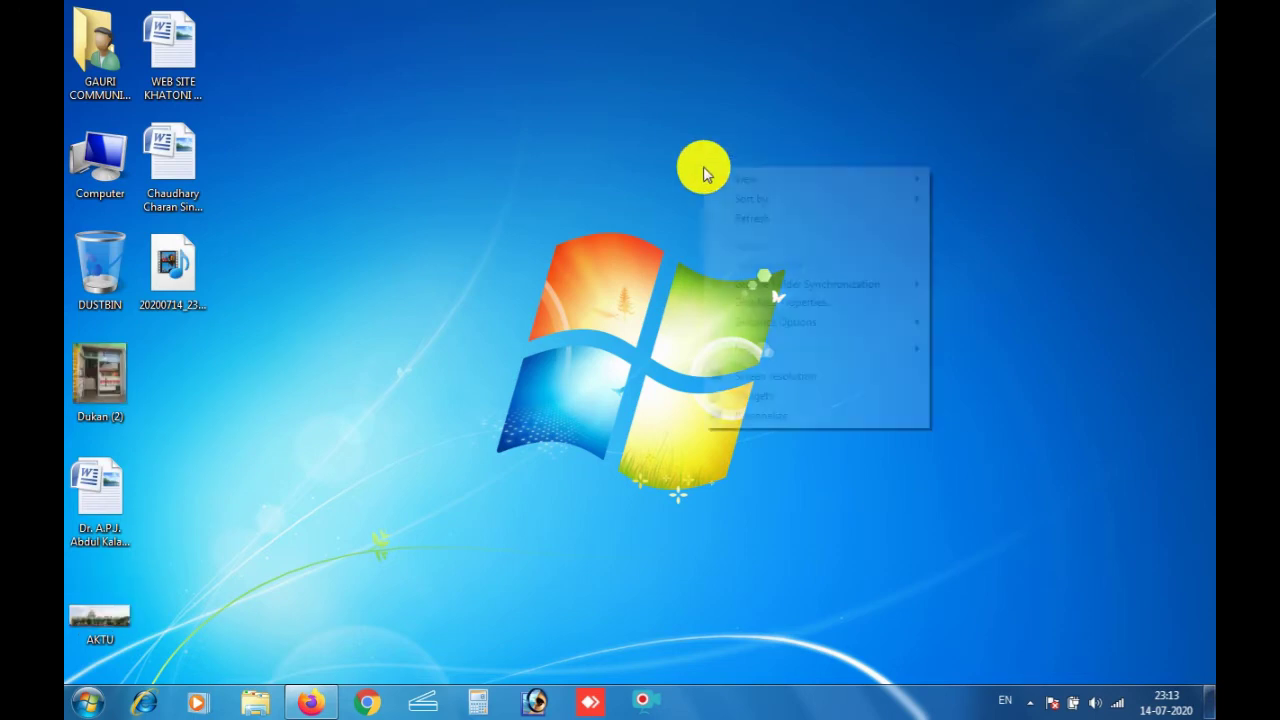
left_click(785, 220)
right_click(663, 186)
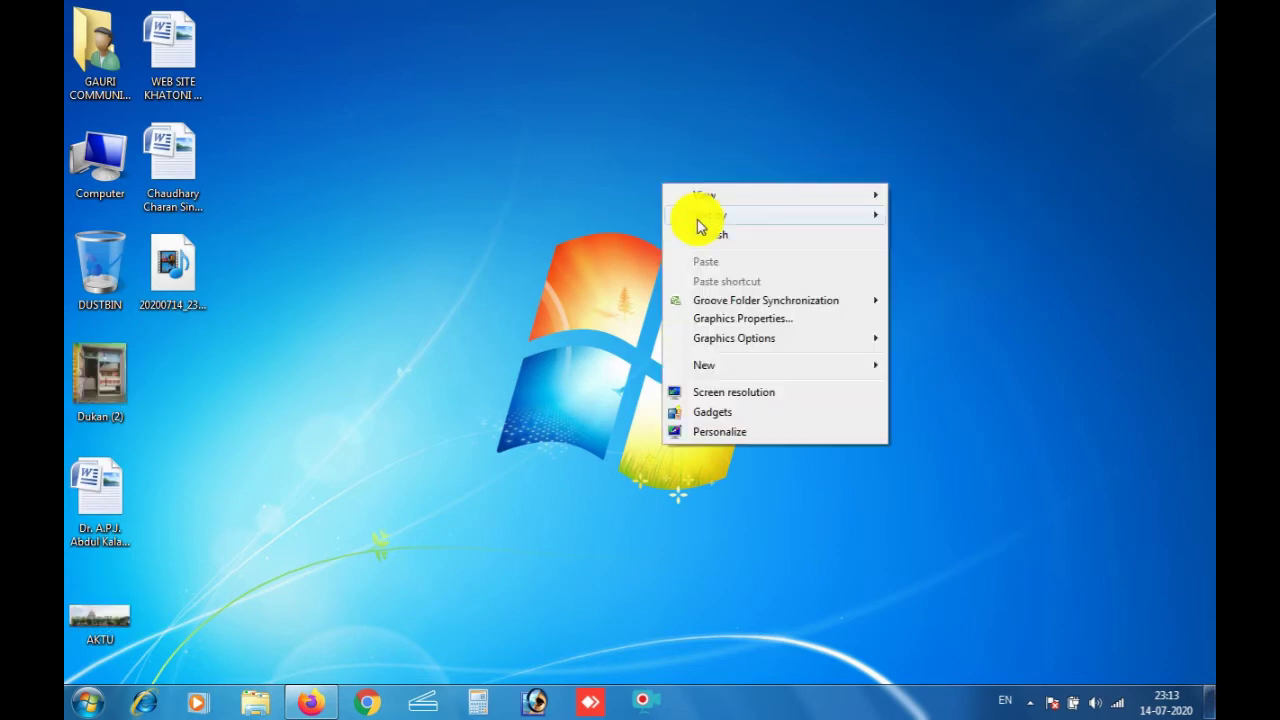
left_click(703, 232)
right_click(651, 193)
left_click(740, 245)
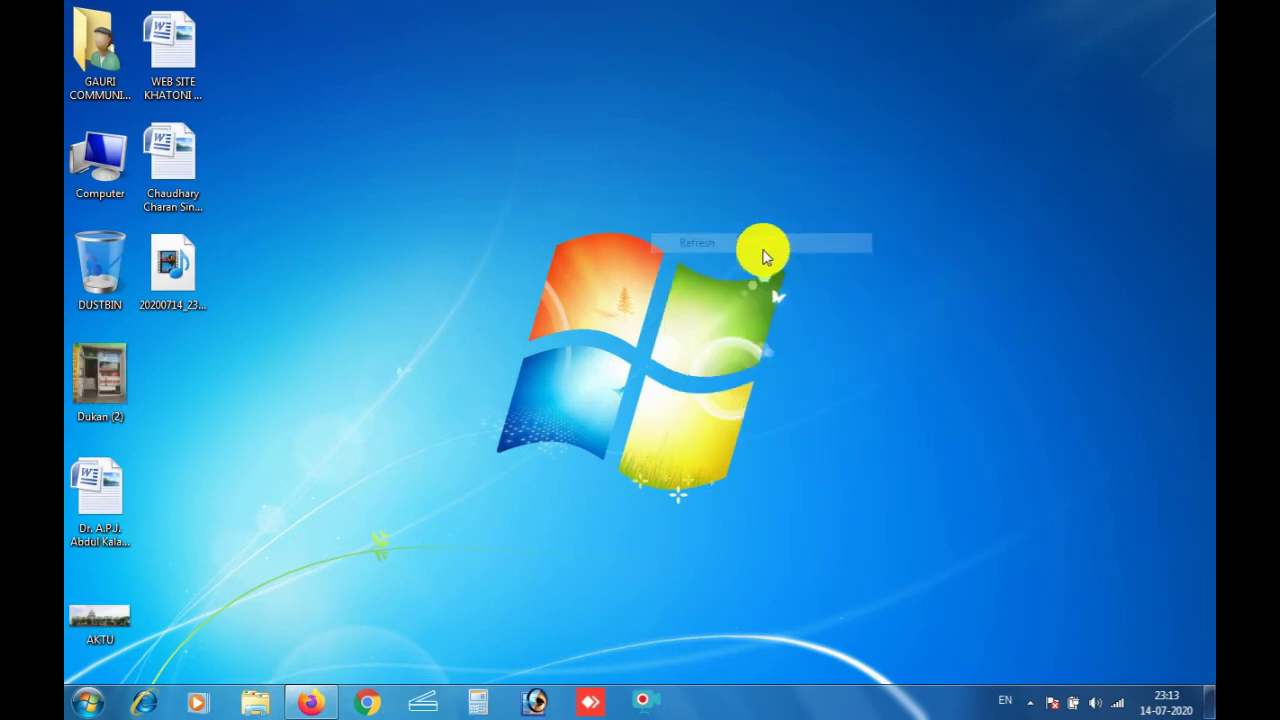
- Switch to Google Chrome with the Google home page and place the cursor in its search box
left_click(371, 697)
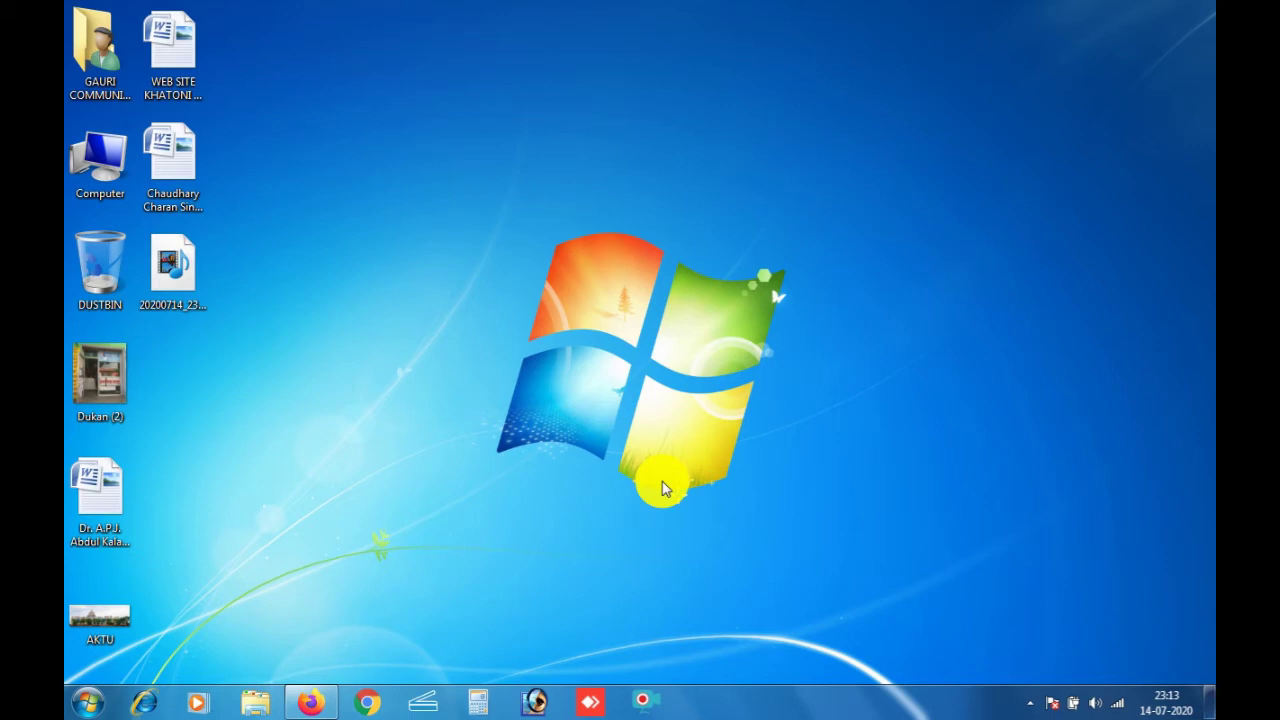
right_click(529, 397)
left_click(593, 458)
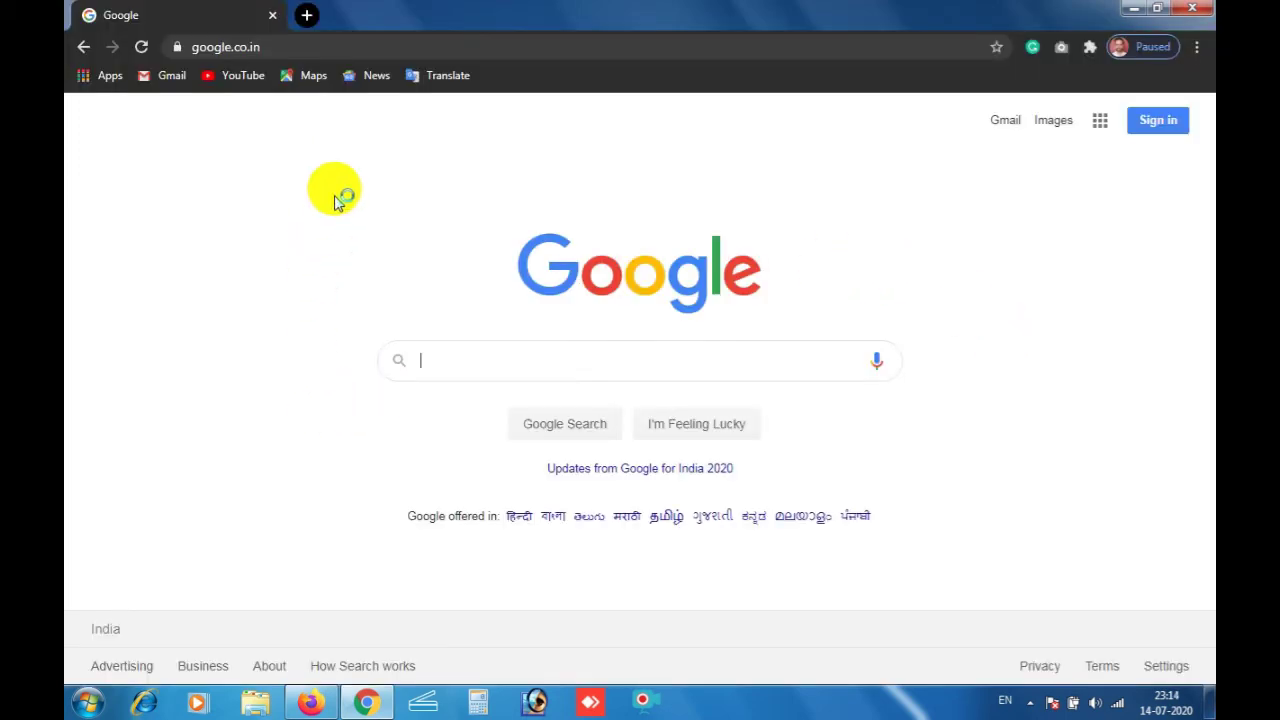
left_click(480, 354)
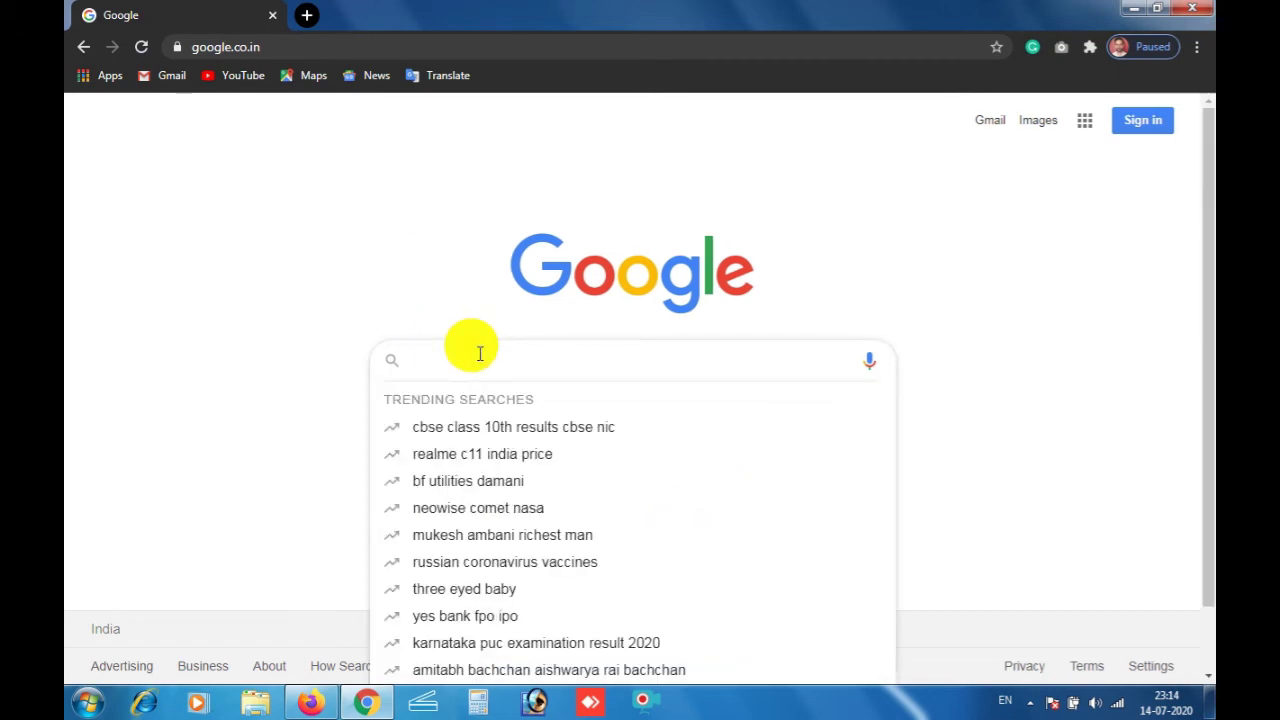
- Search Google for "Press Ctrl+Shift+Del", and briefly highlight the query text on the results page
type("Pre")
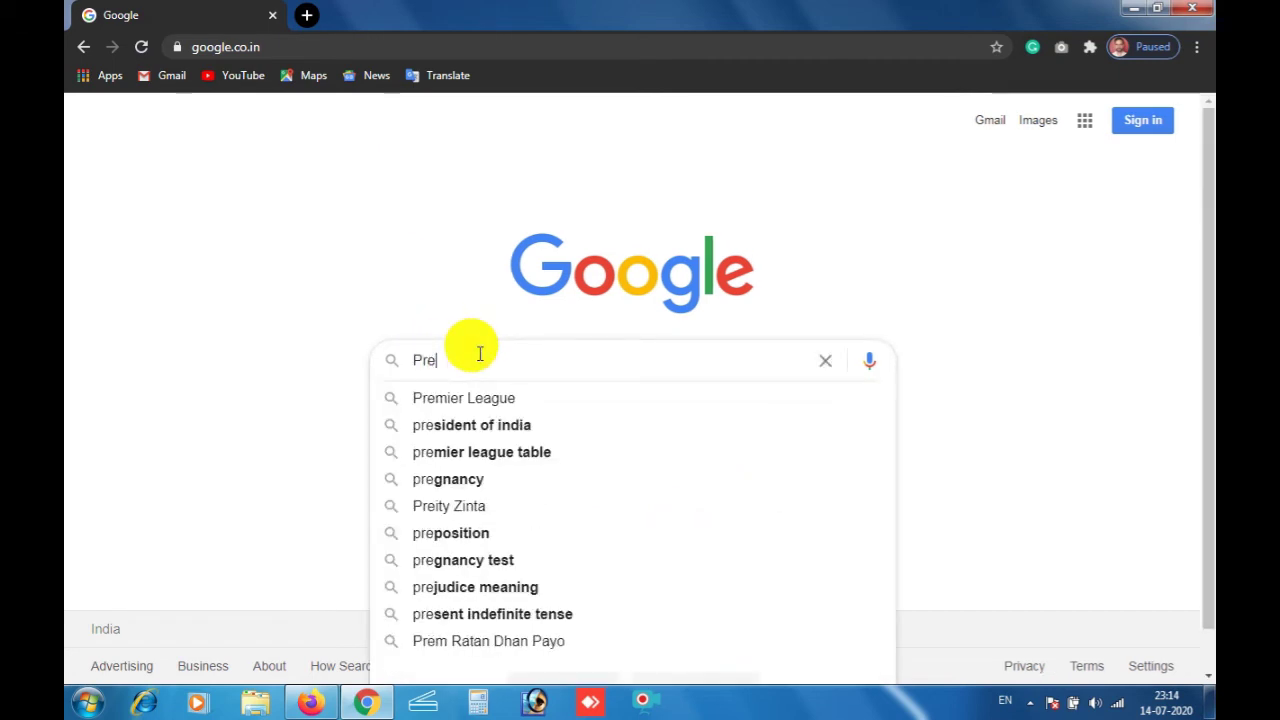
type("ss")
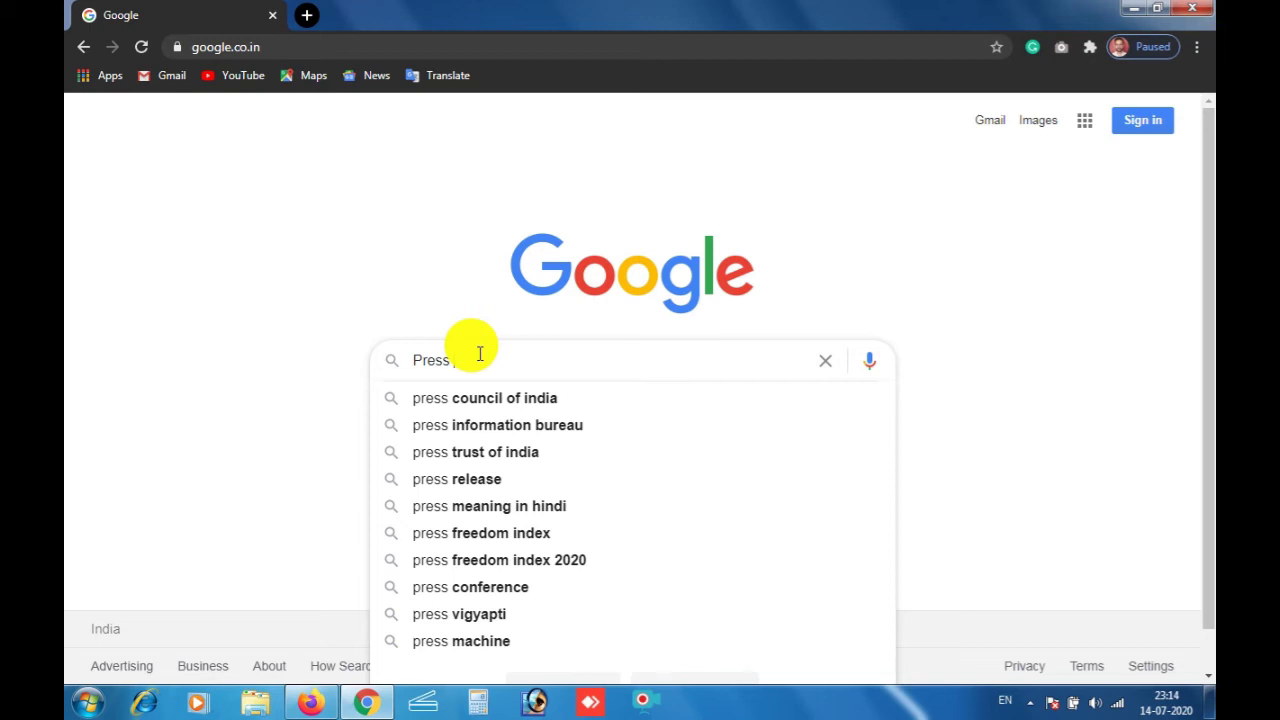
type("c")
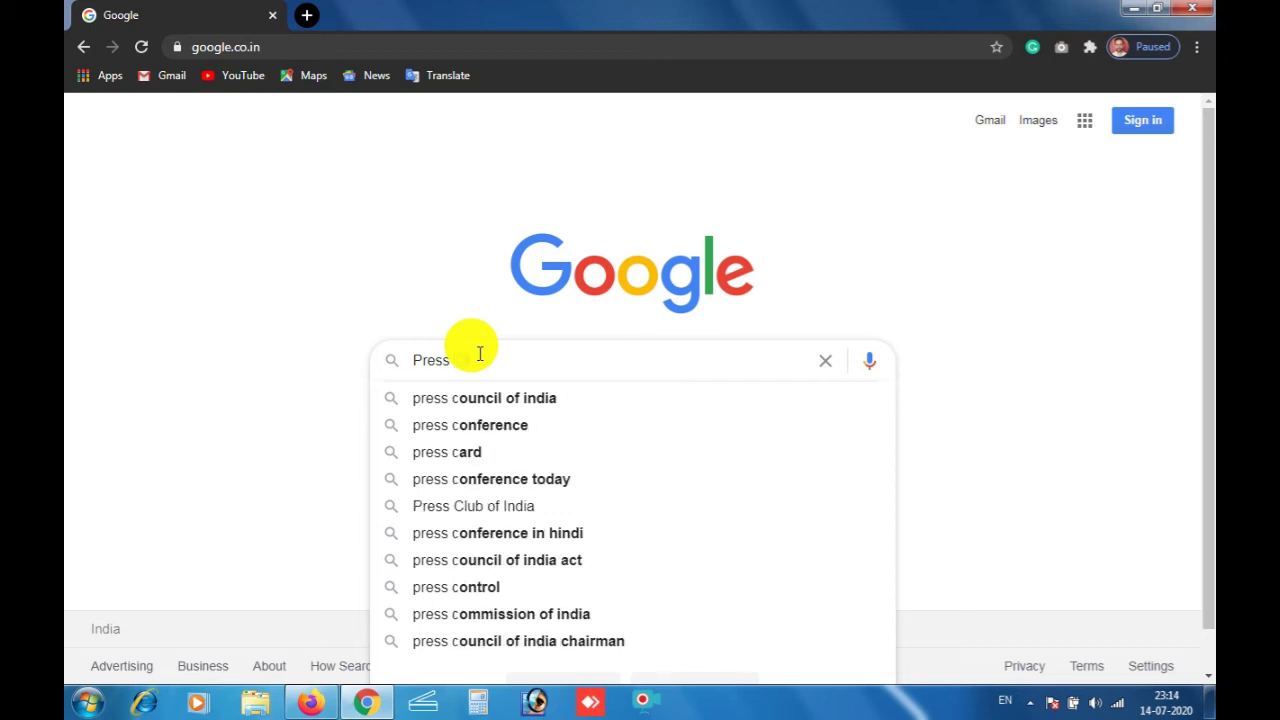
type("trl")
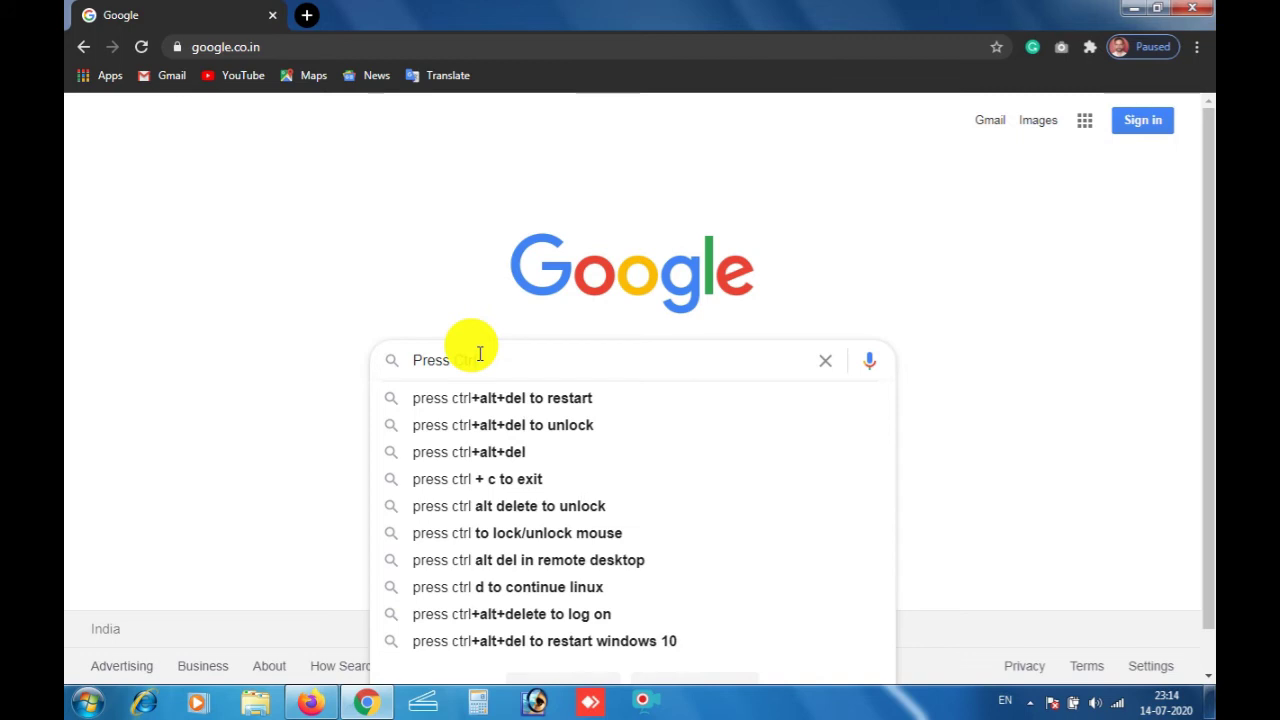
type("+")
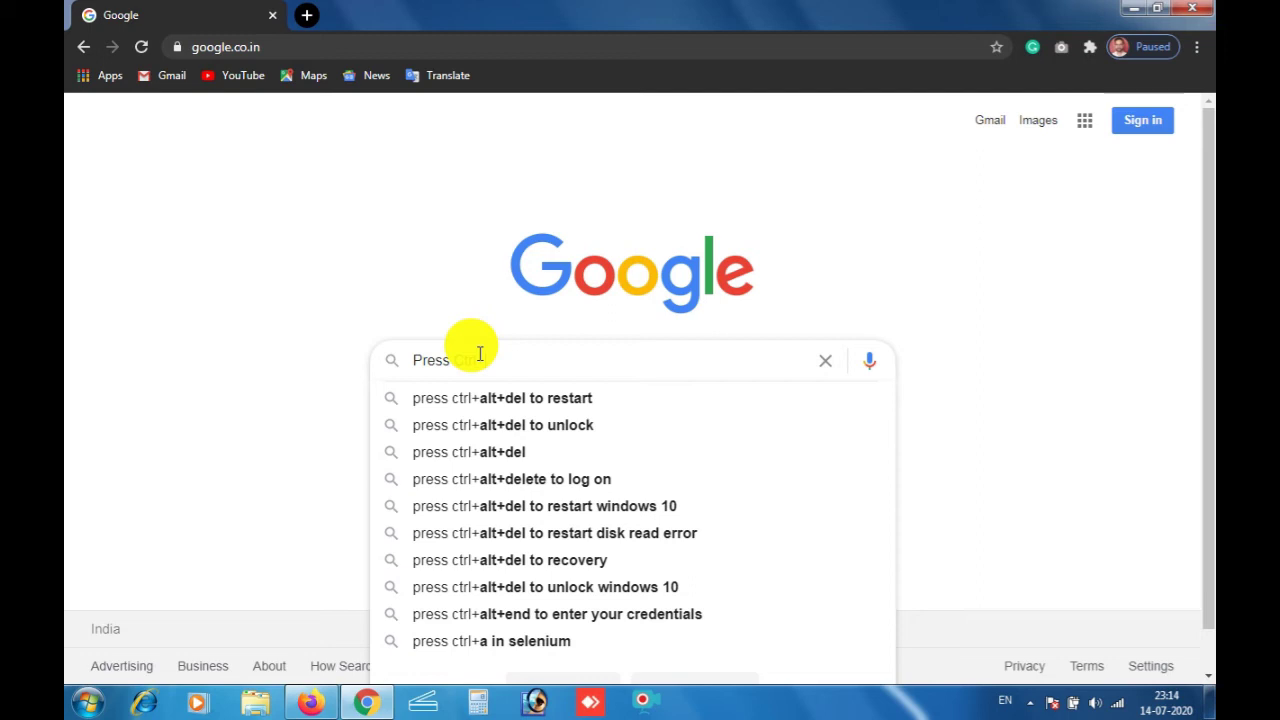
type("Shift")
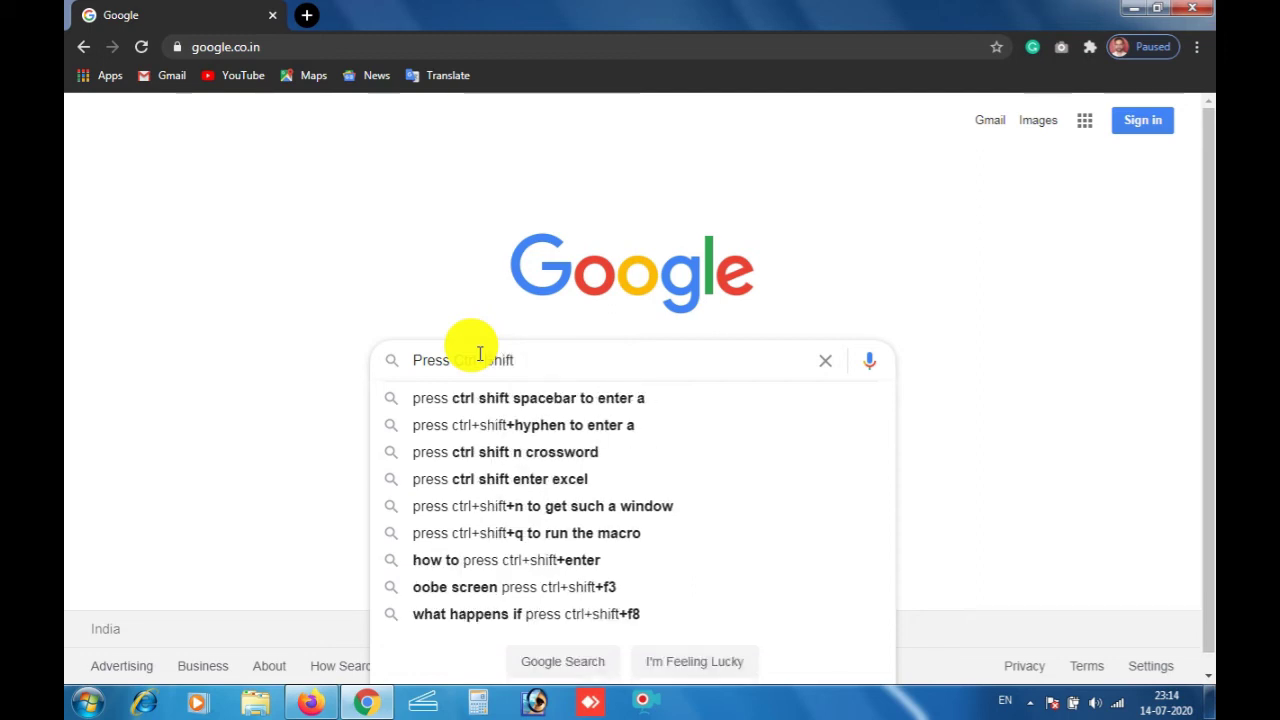
type("+")
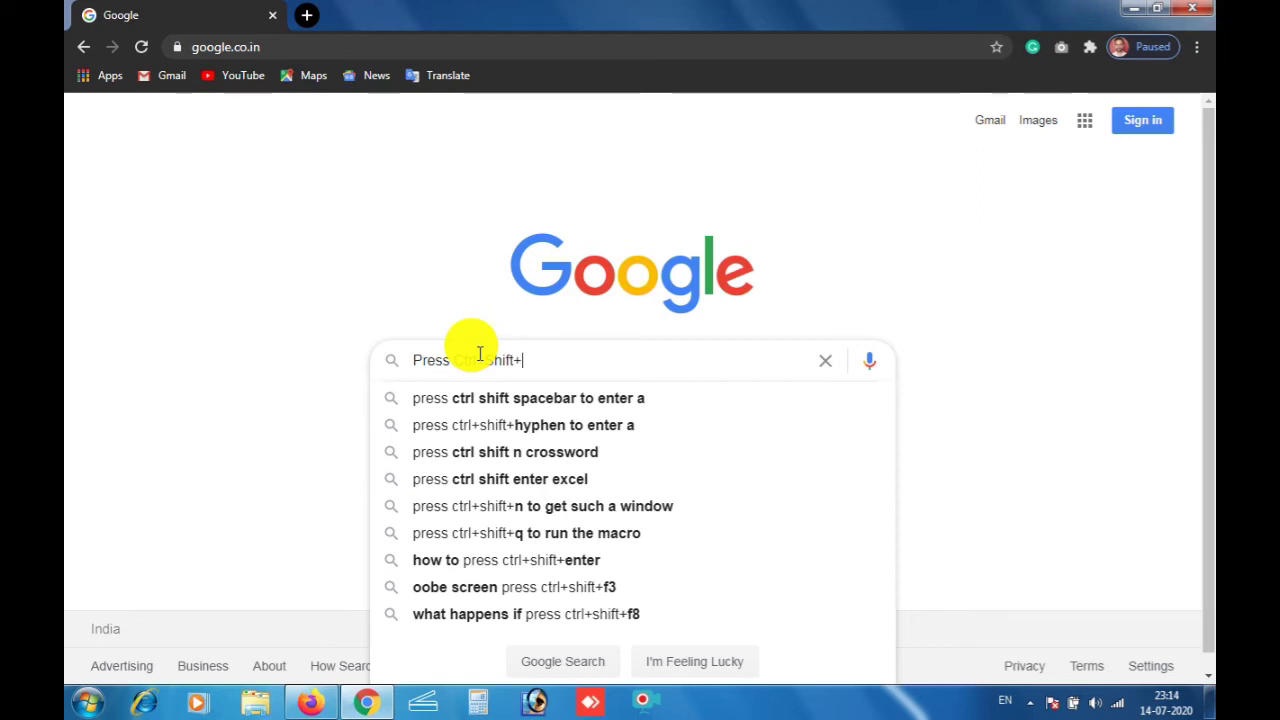
type("D")
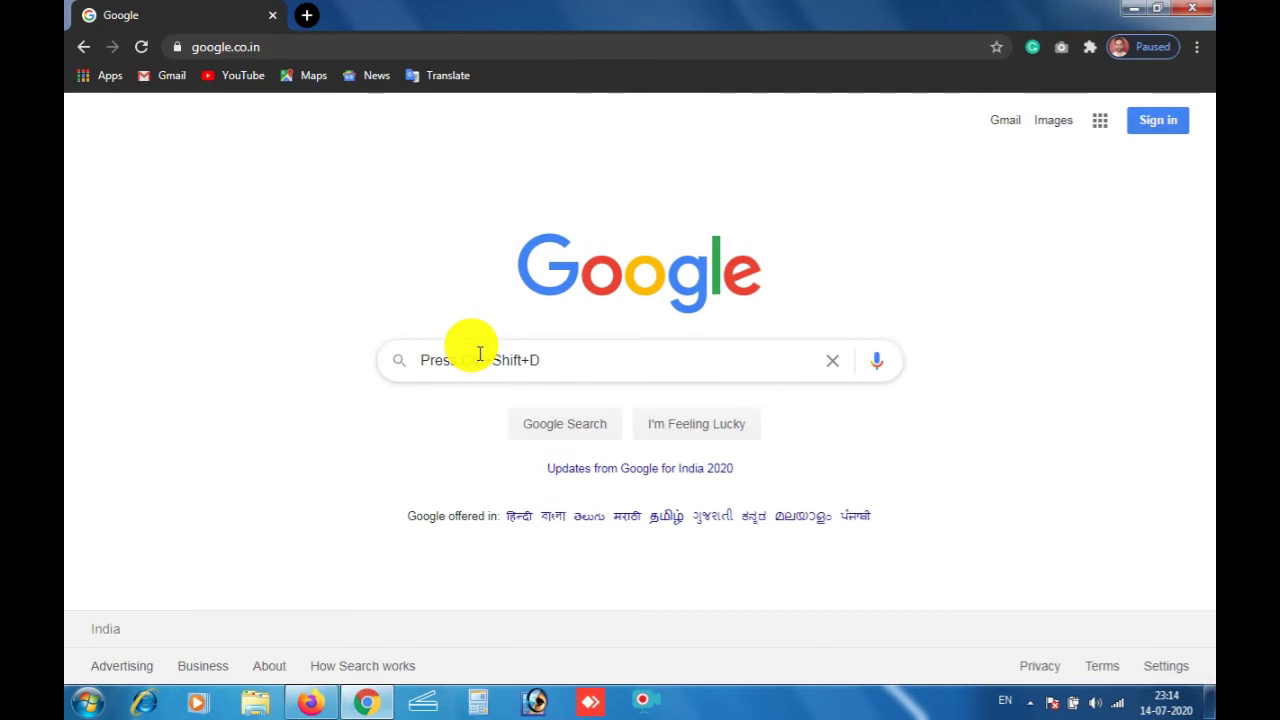
type("el")
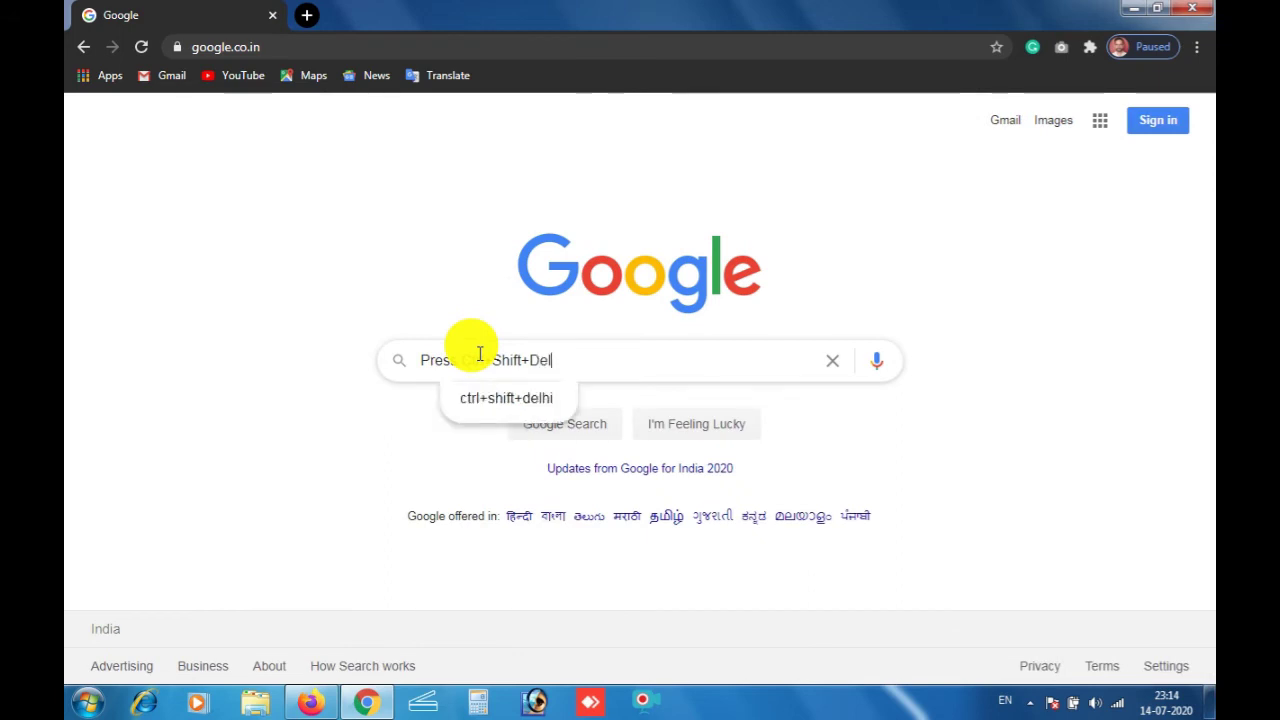
key("Return")
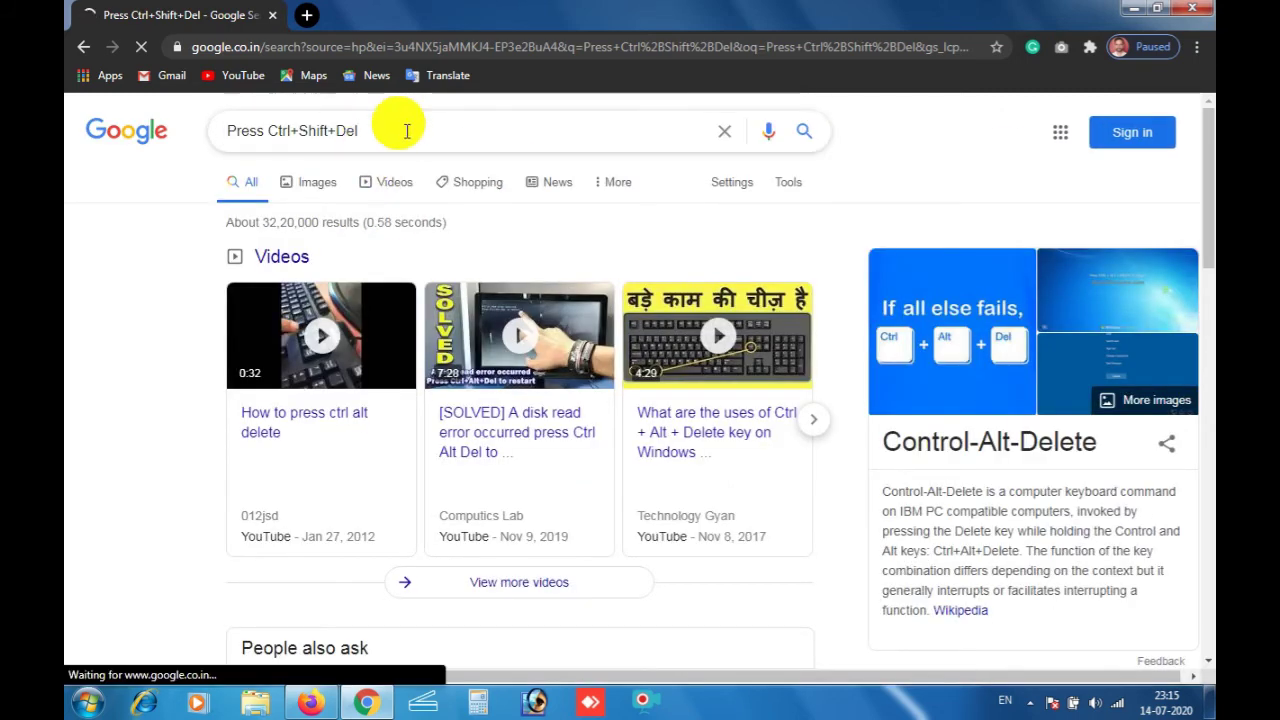
left_click_drag(358, 130, 225, 120)
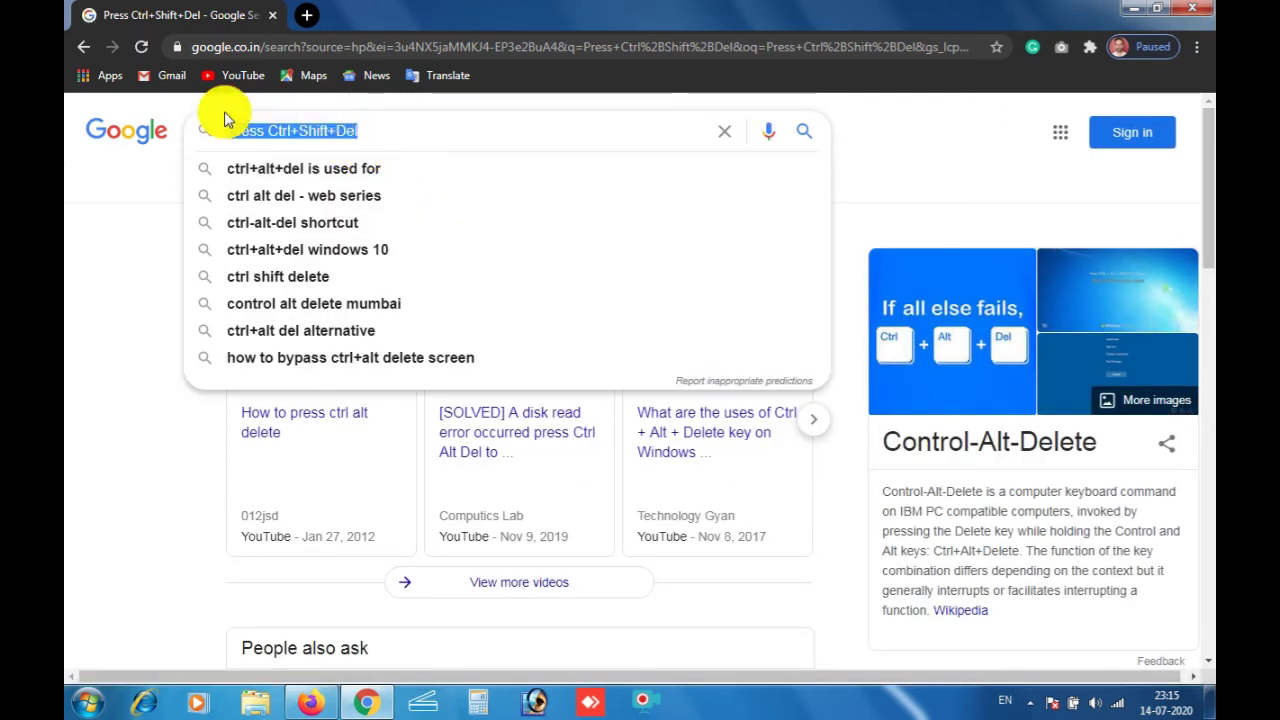
left_click(71, 257)
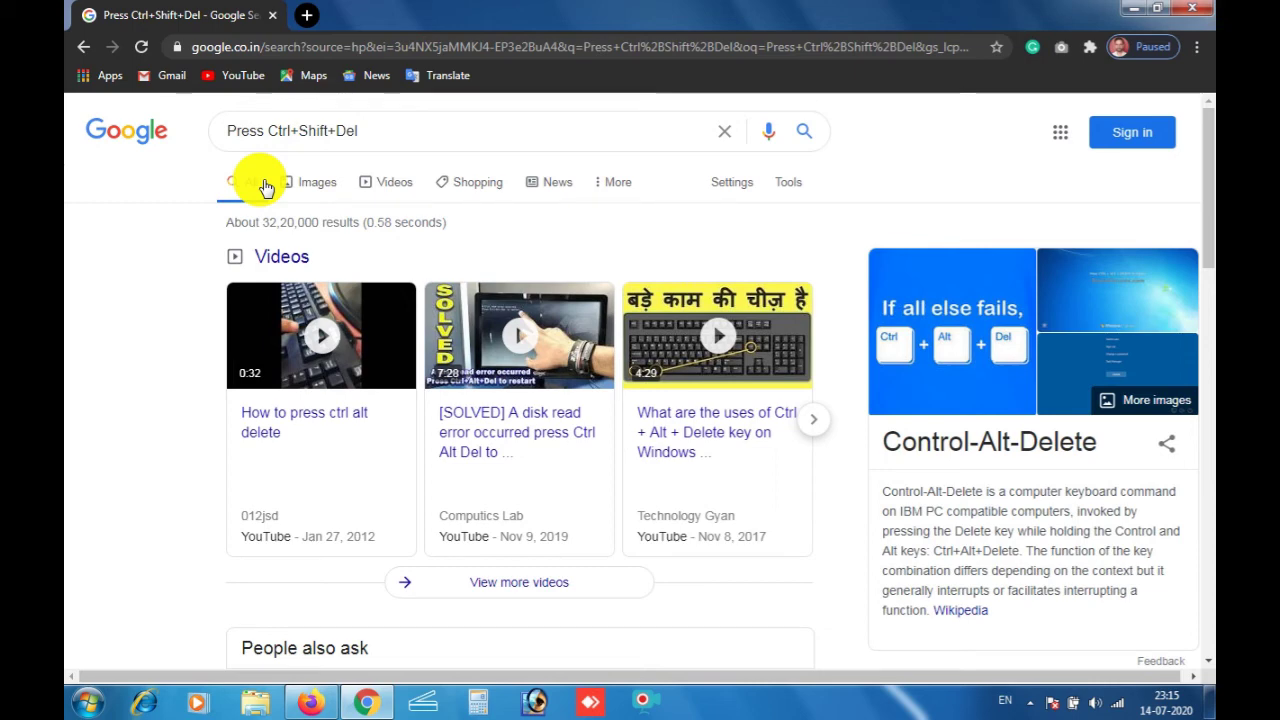
- Clear the browsing history, download history, cookies, cached files, passwords and other ticked browsing data with the time range All time
key("ctrl+shift+Delete")
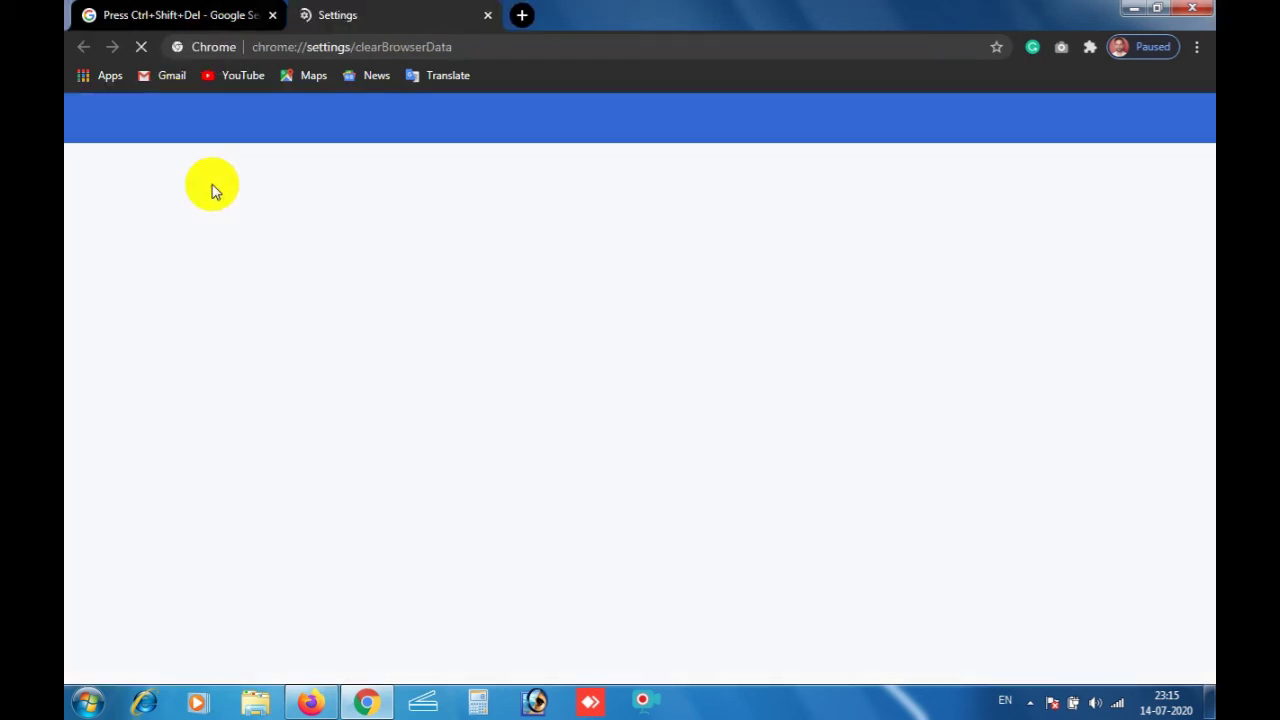
left_click(118, 10)
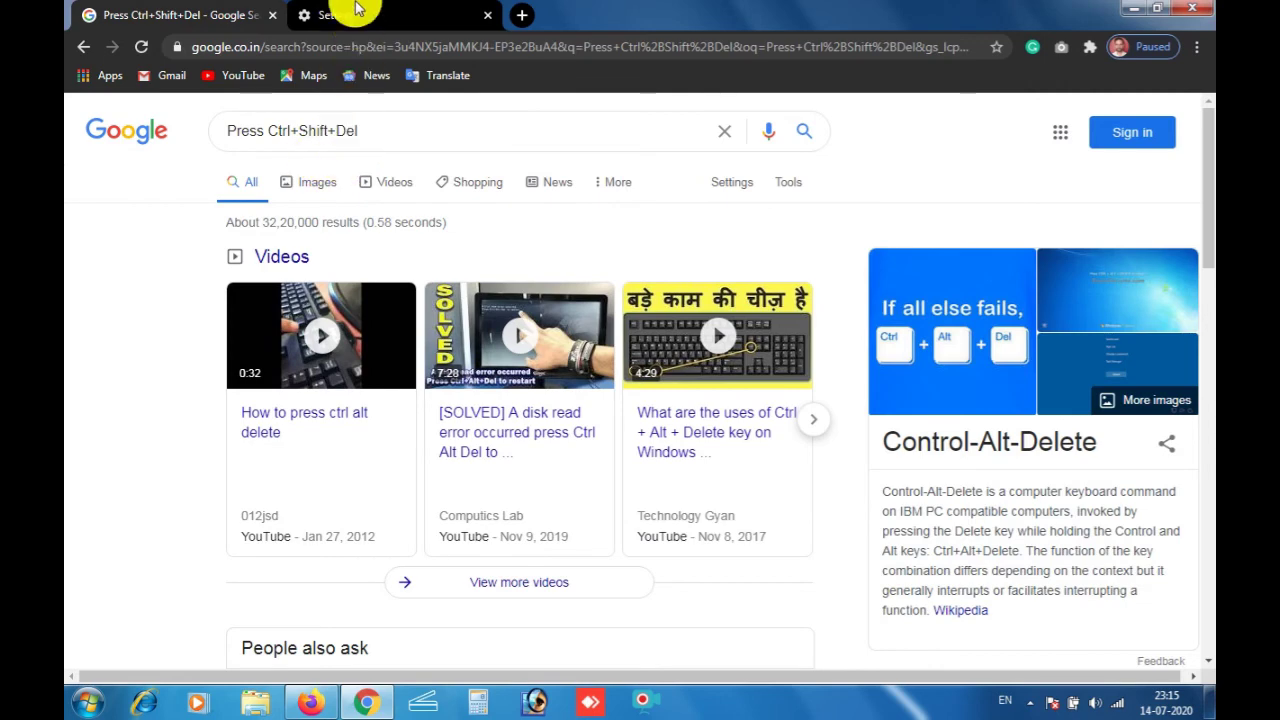
key("ctrl+shift+Delete")
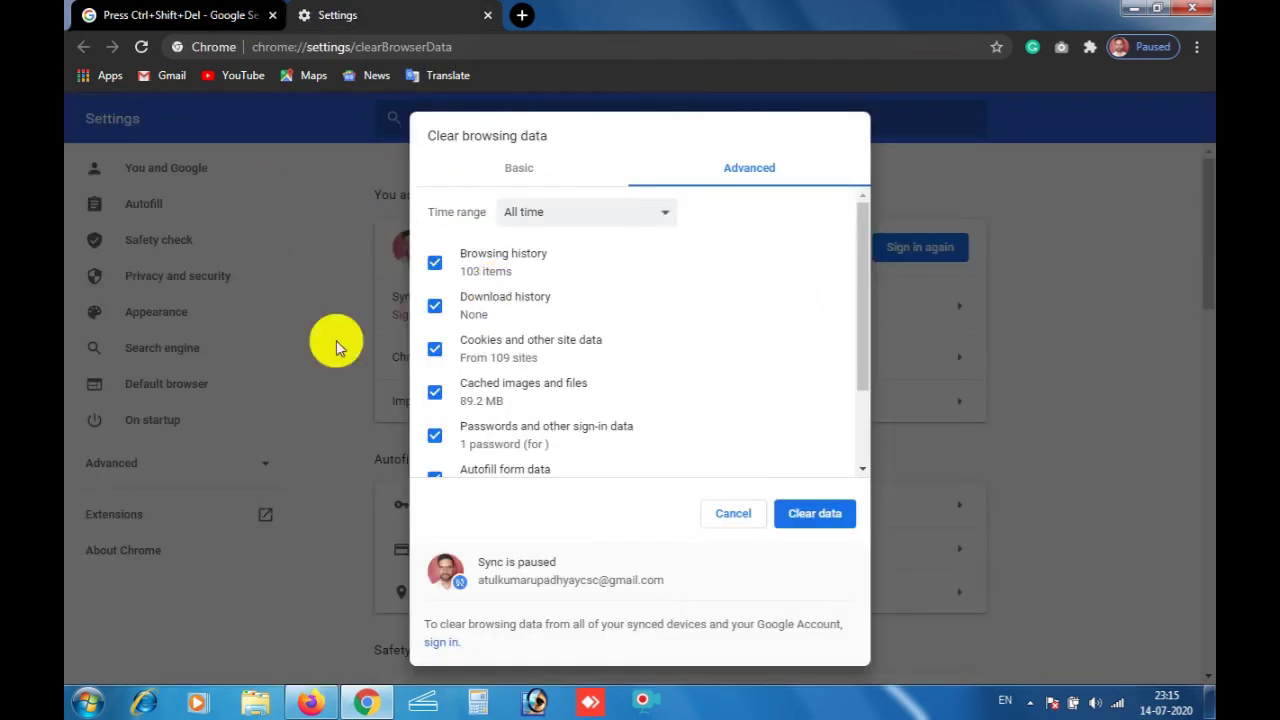
scroll(515, 360, "down", 3)
scroll(515, 360, "up", 3)
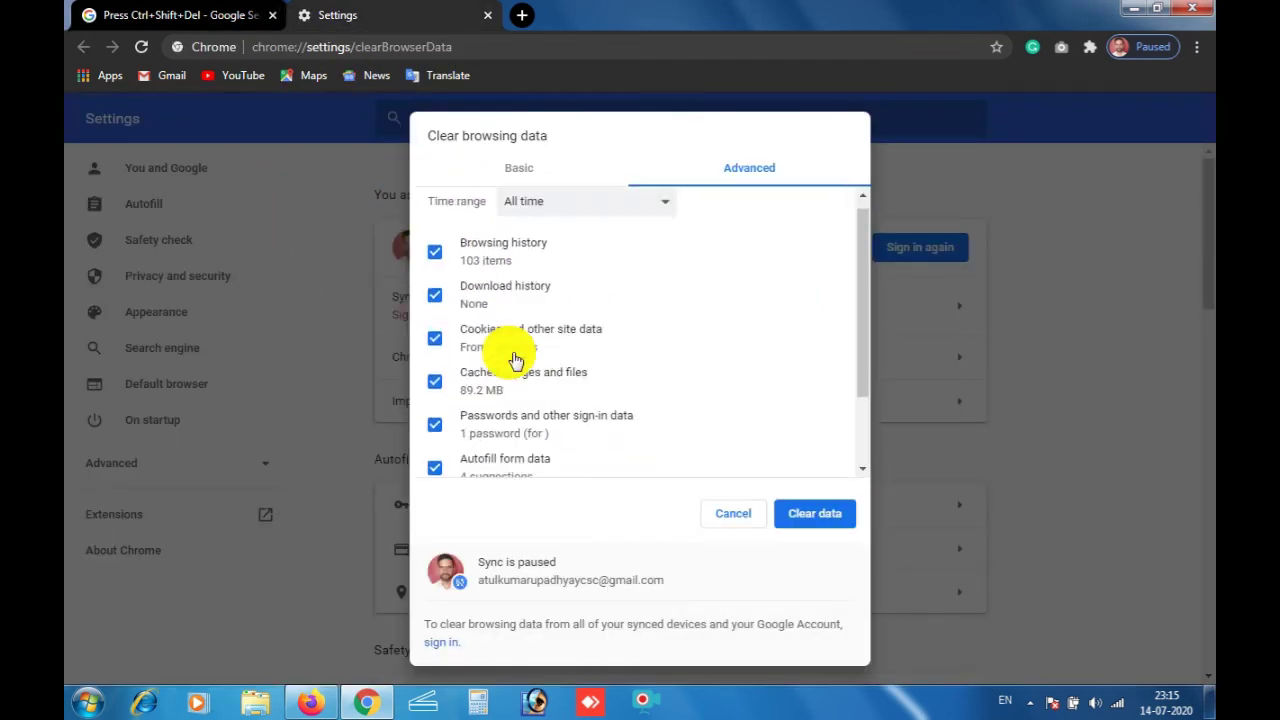
left_click(540, 216)
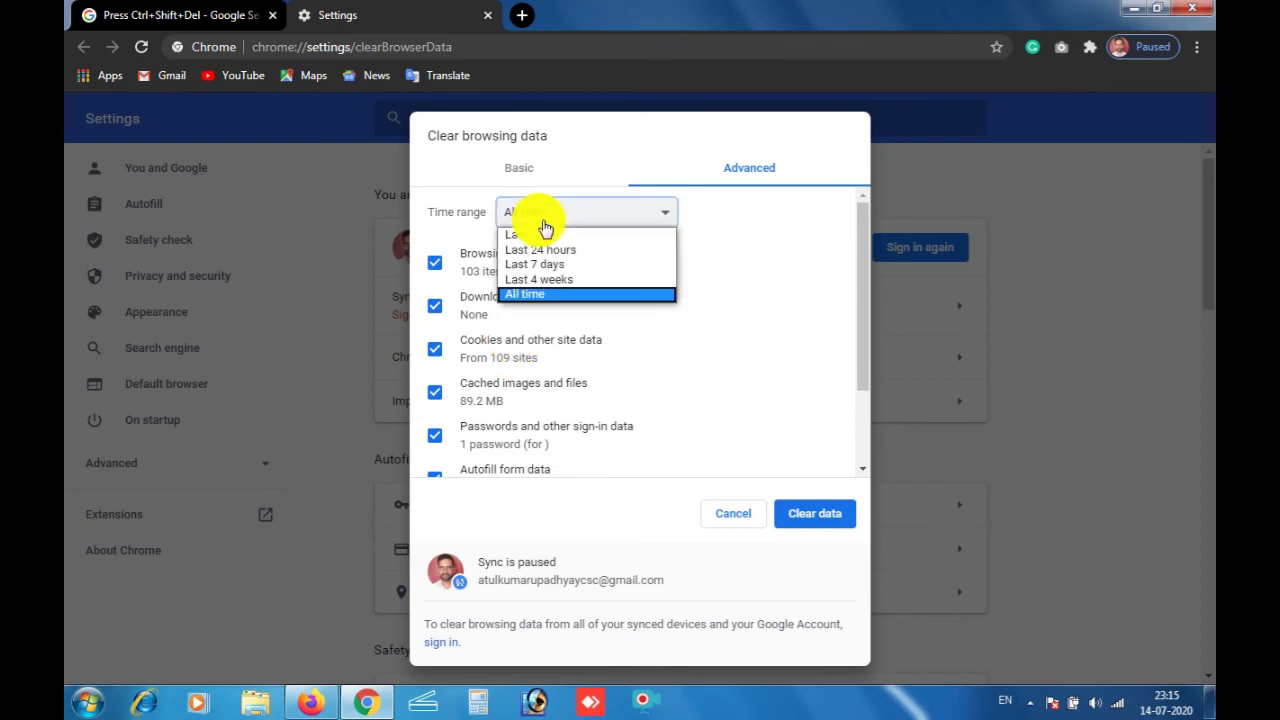
left_click(540, 294)
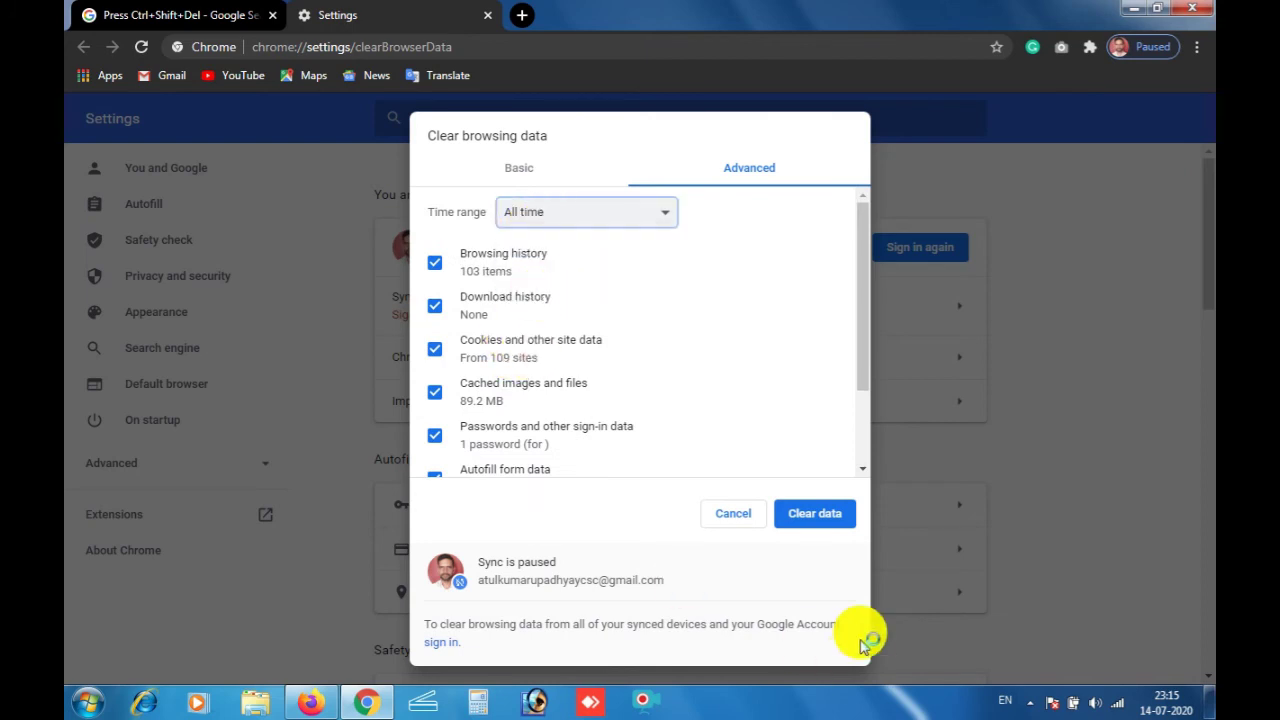
left_click(815, 514)
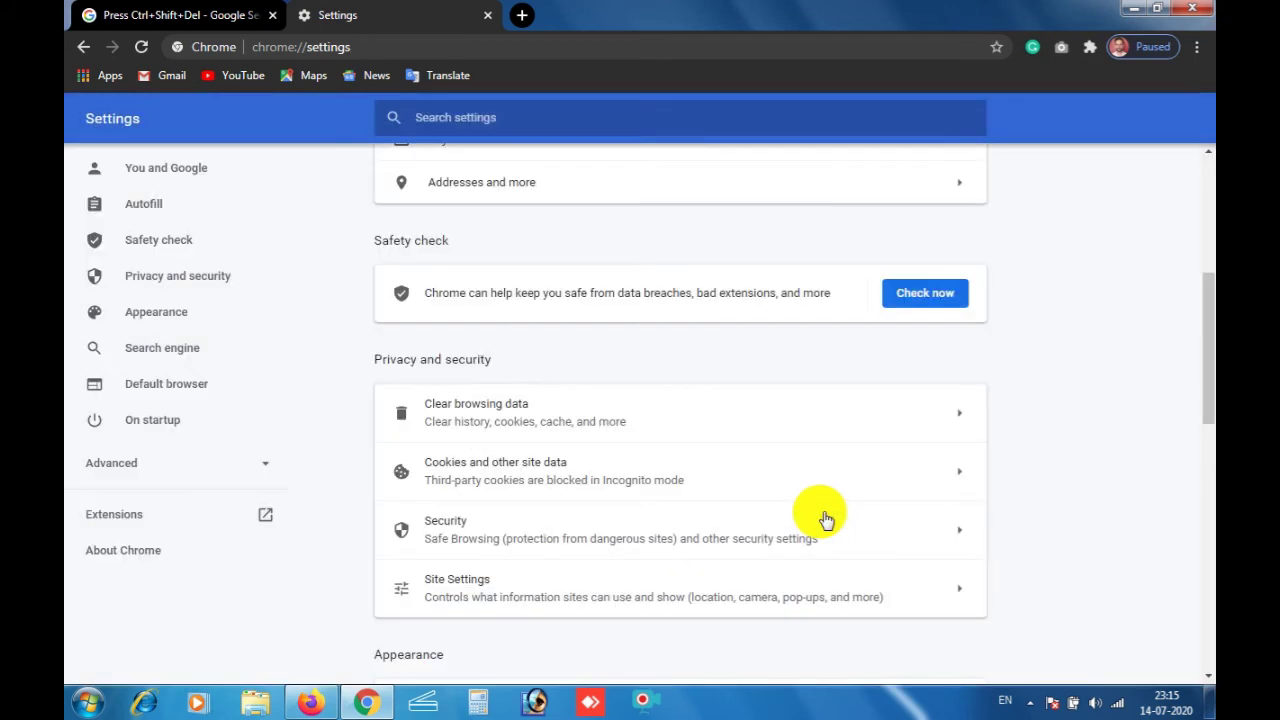
- Clear all ticked browsing data for All time once more, and close the settings page and the browser
key("ctrl+shift+Delete")
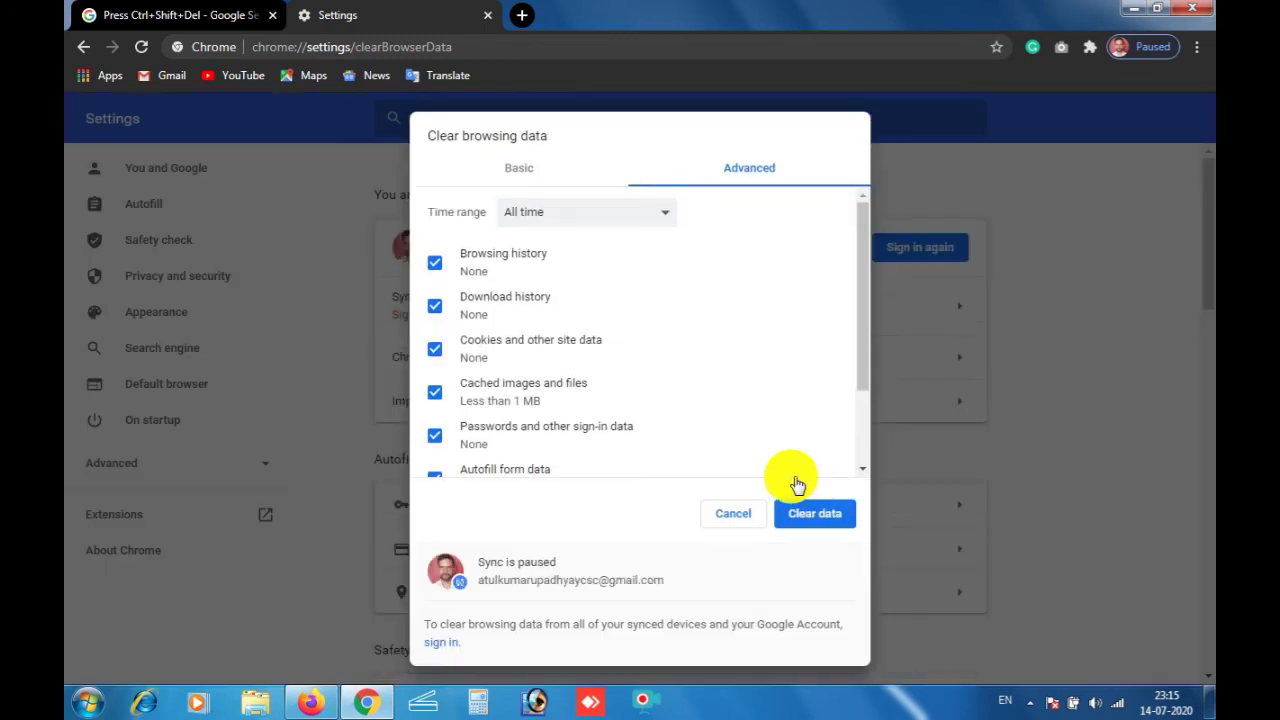
scroll(790, 434, "down", 1)
scroll(790, 434, "up", 2)
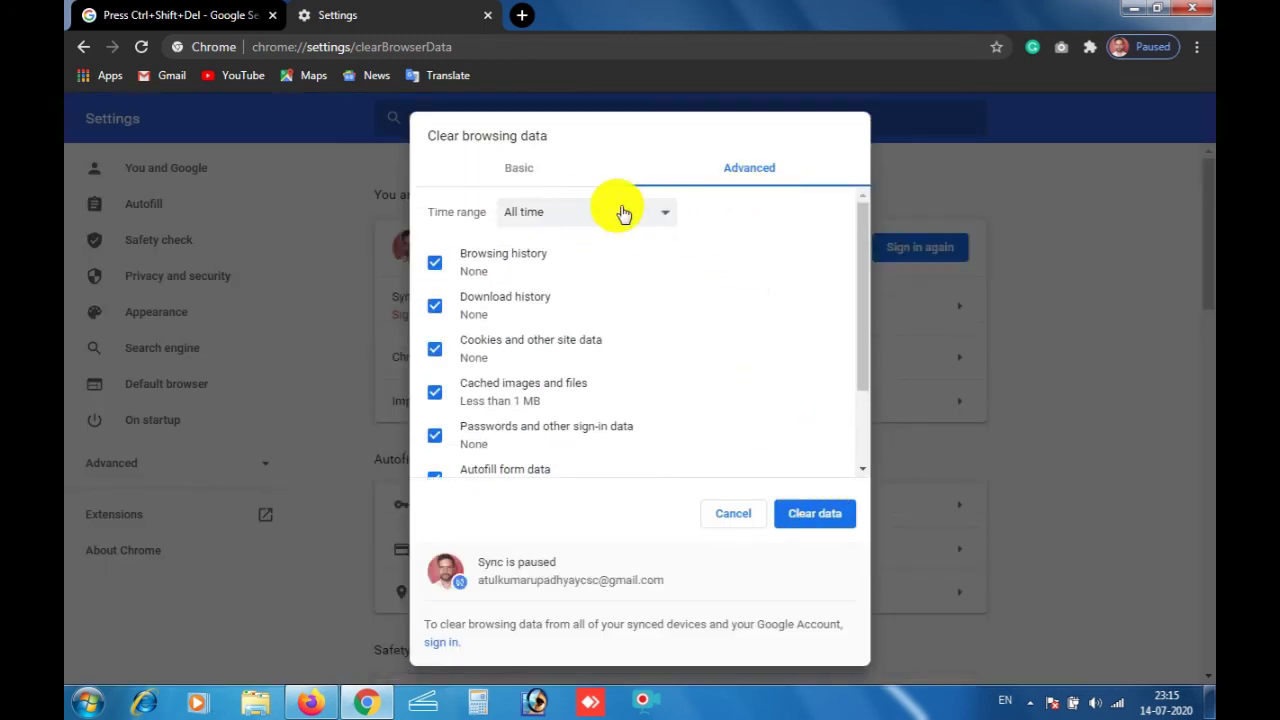
left_click(810, 522)
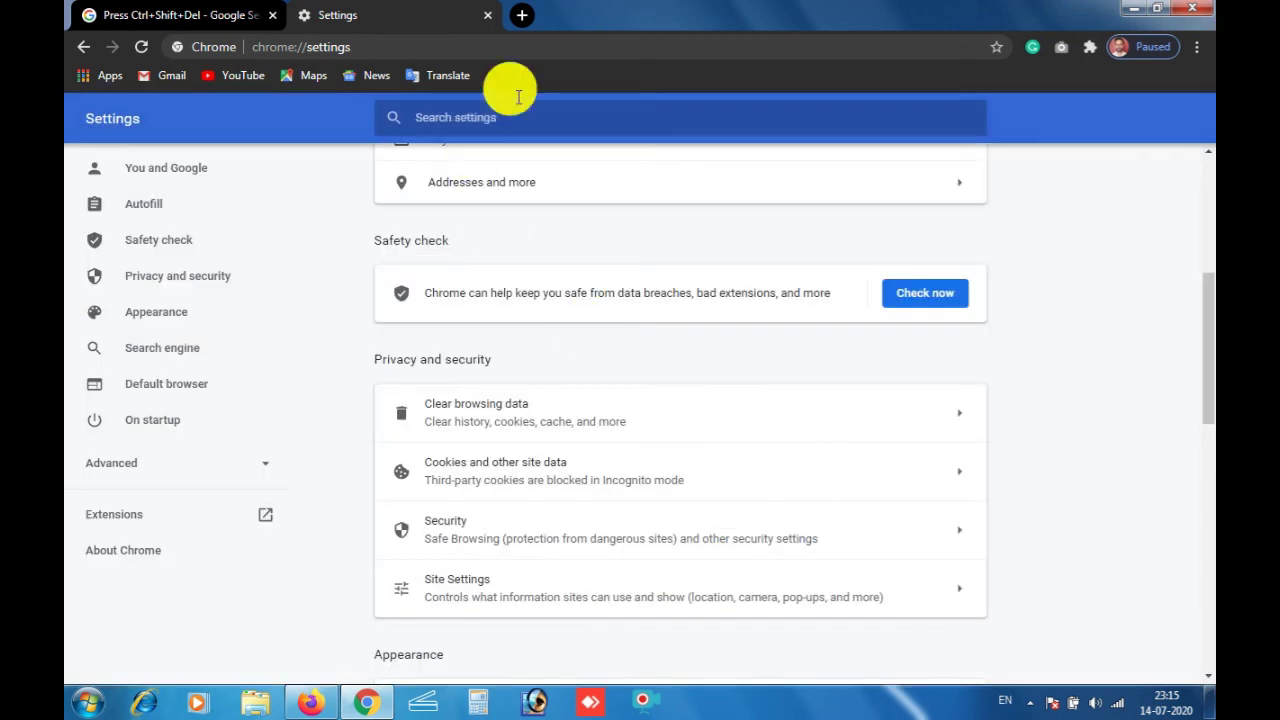
left_click(487, 16)
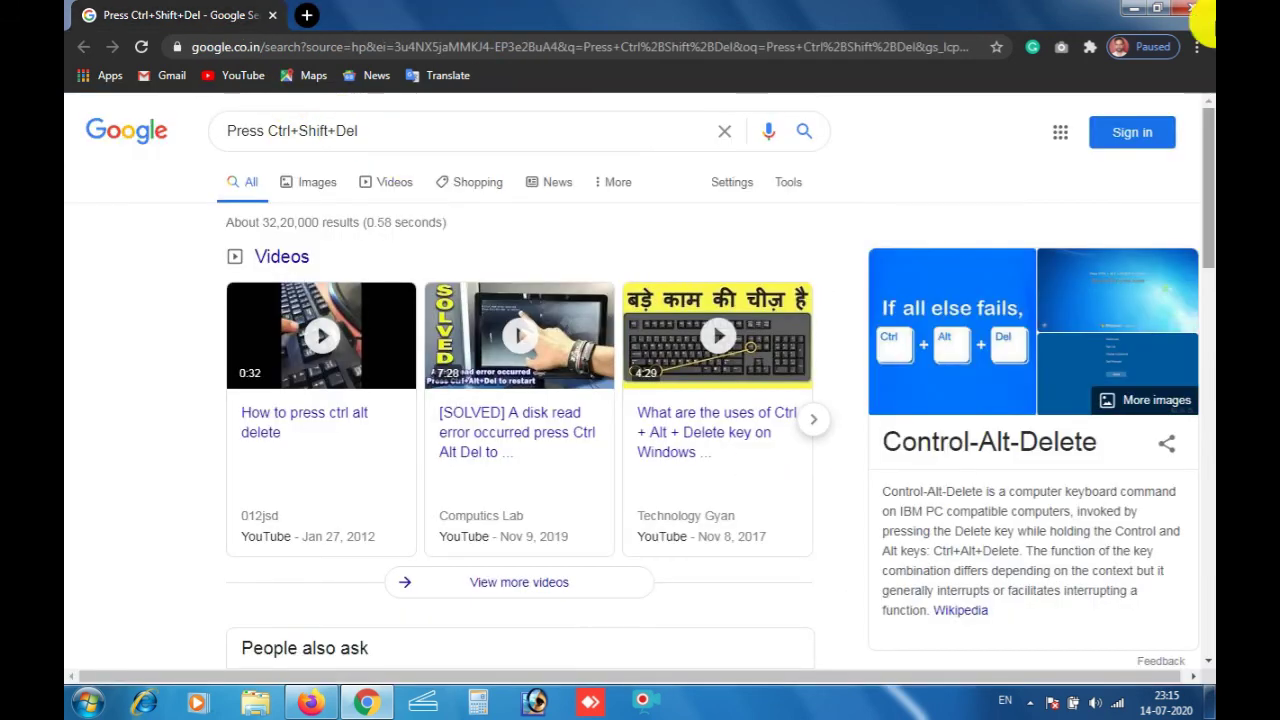
left_click(1192, 8)
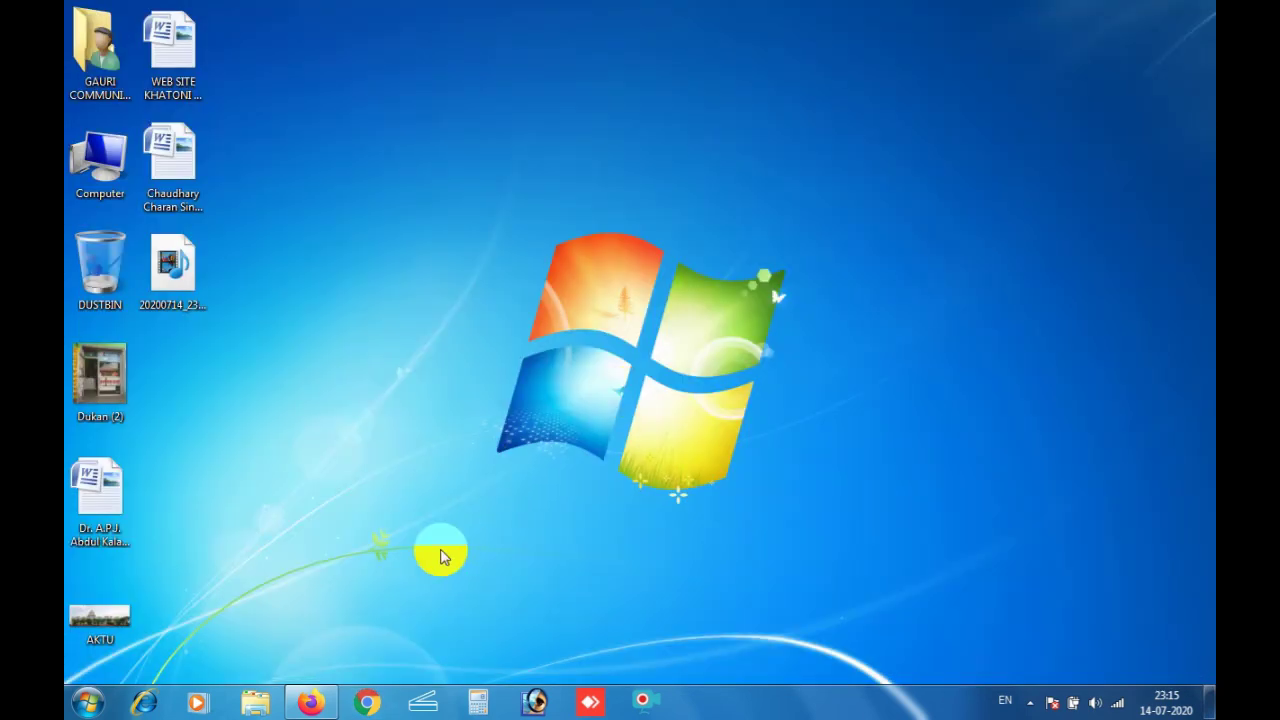
- Switch to Firefox and close all its open website tabs, keeping only one blank new tab
left_click(315, 700)
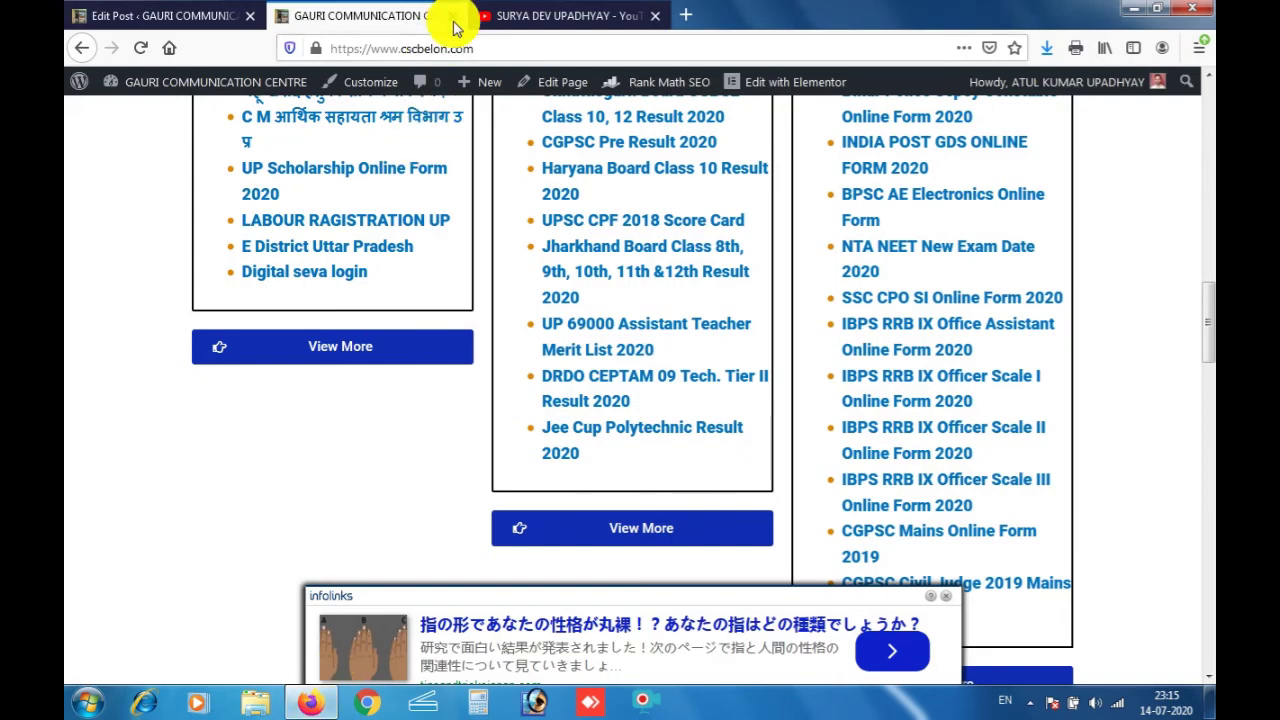
left_click(454, 16)
left_click(454, 16)
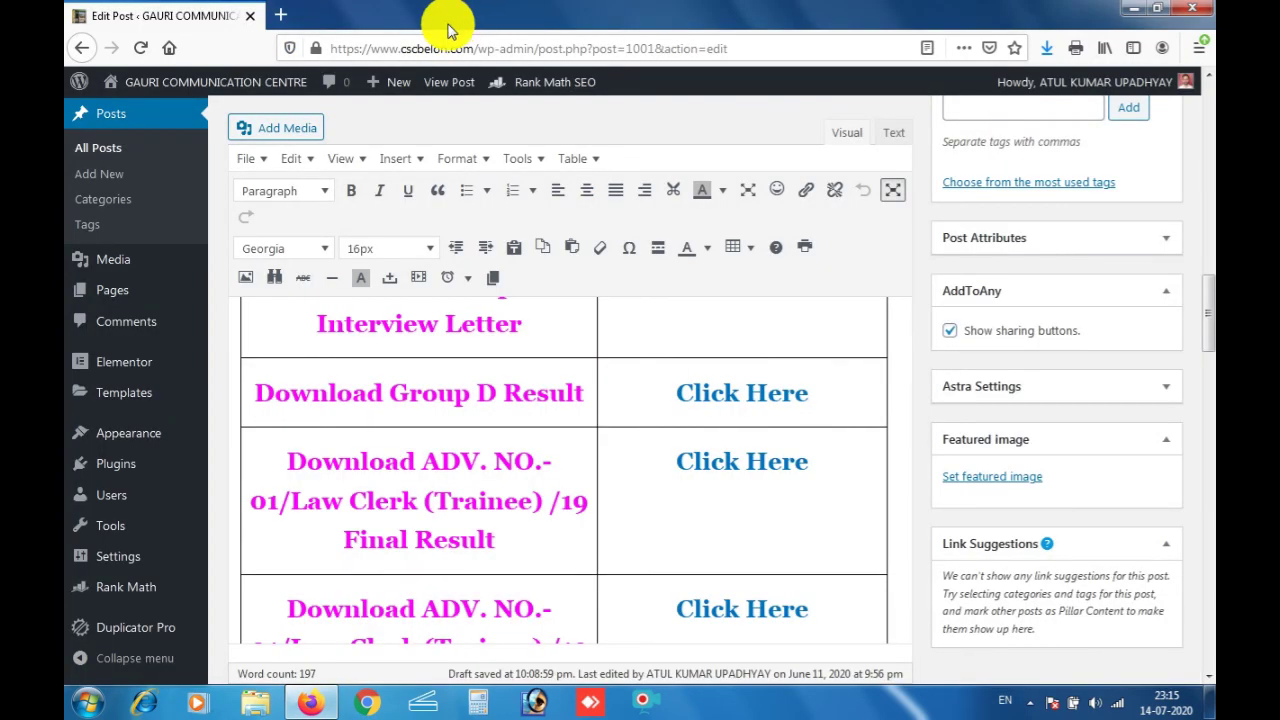
left_click(278, 14)
left_click(251, 17)
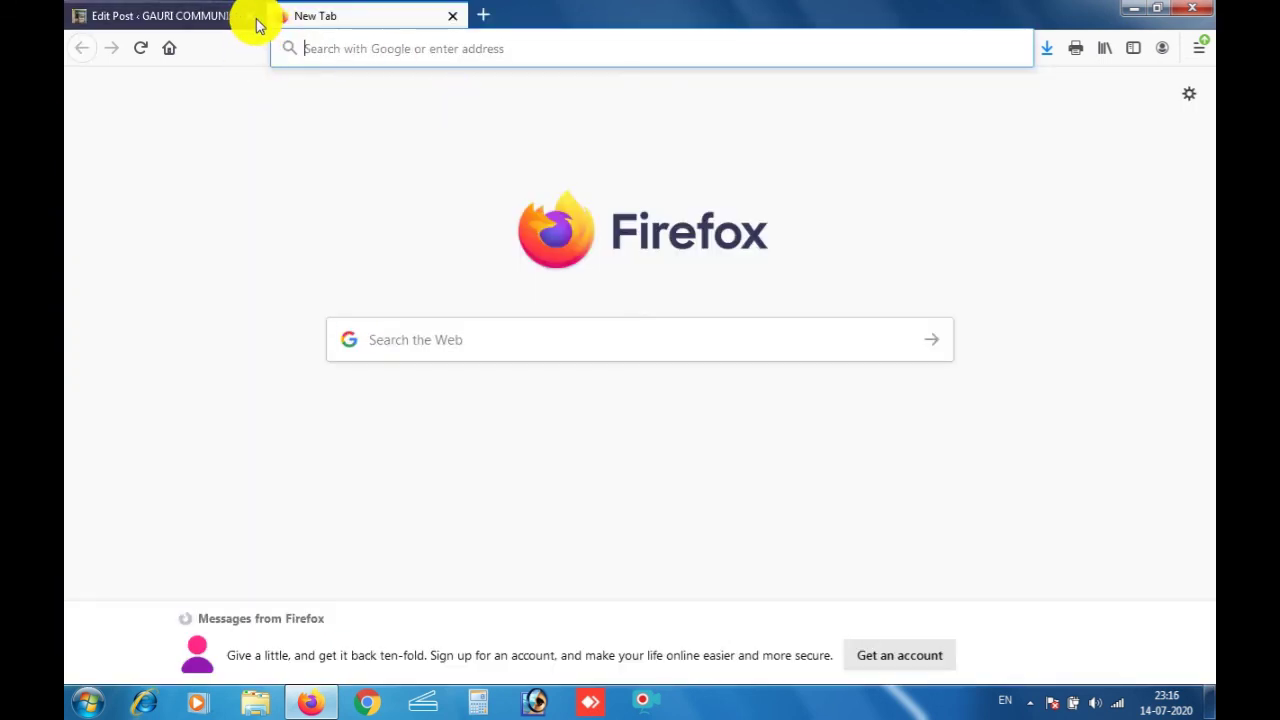
- Clear the browsing and download history, active logins, form history, cookies and cache with the time range Everything
left_click(403, 48)
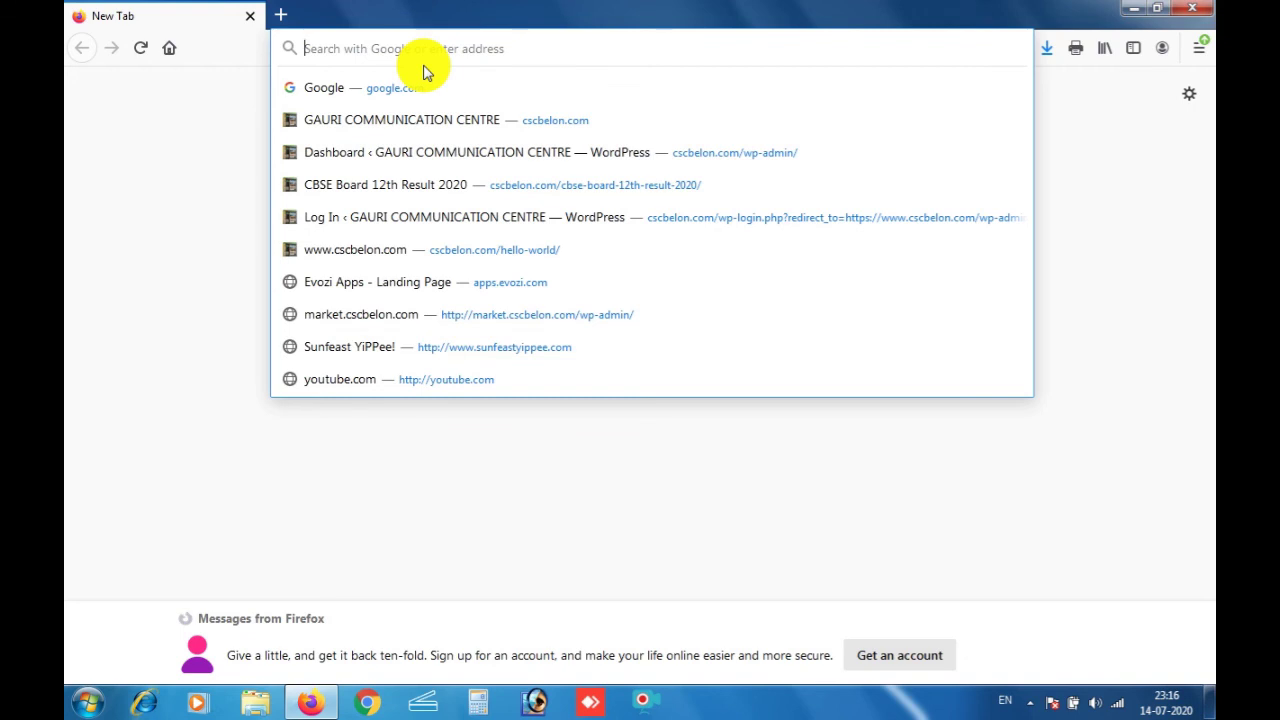
key("ctrl+shift+Delete")
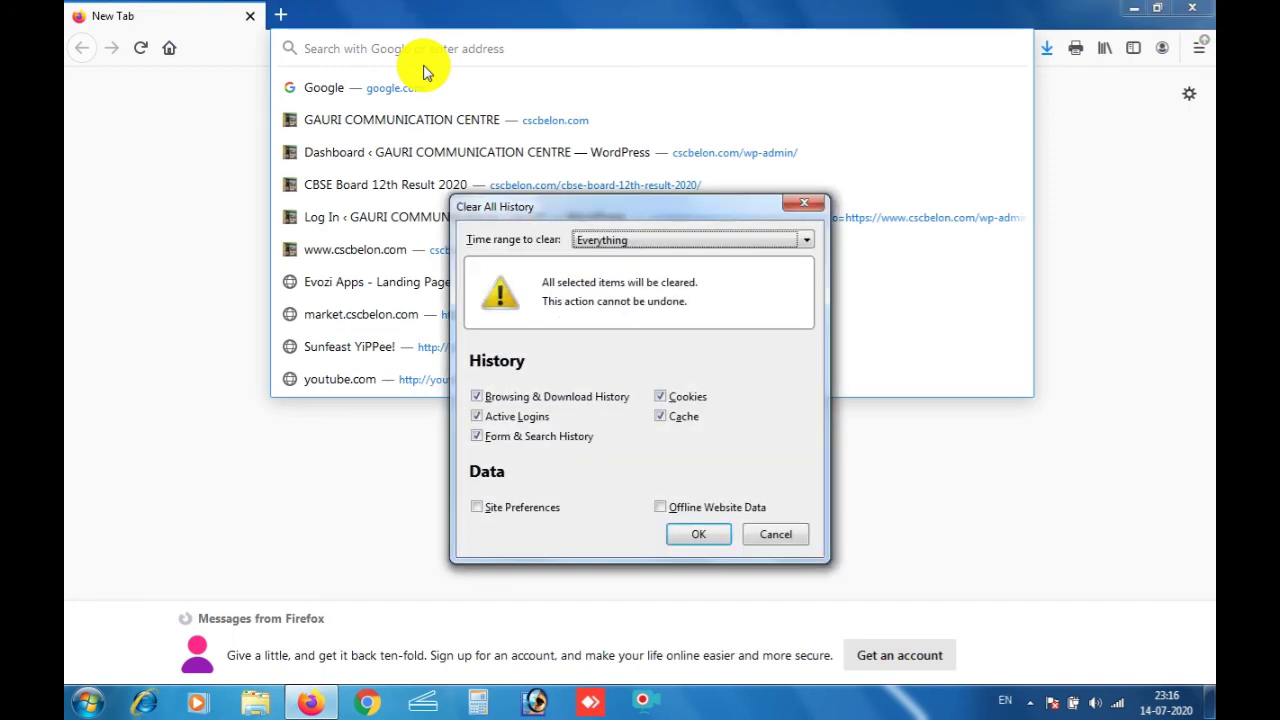
left_click(676, 240)
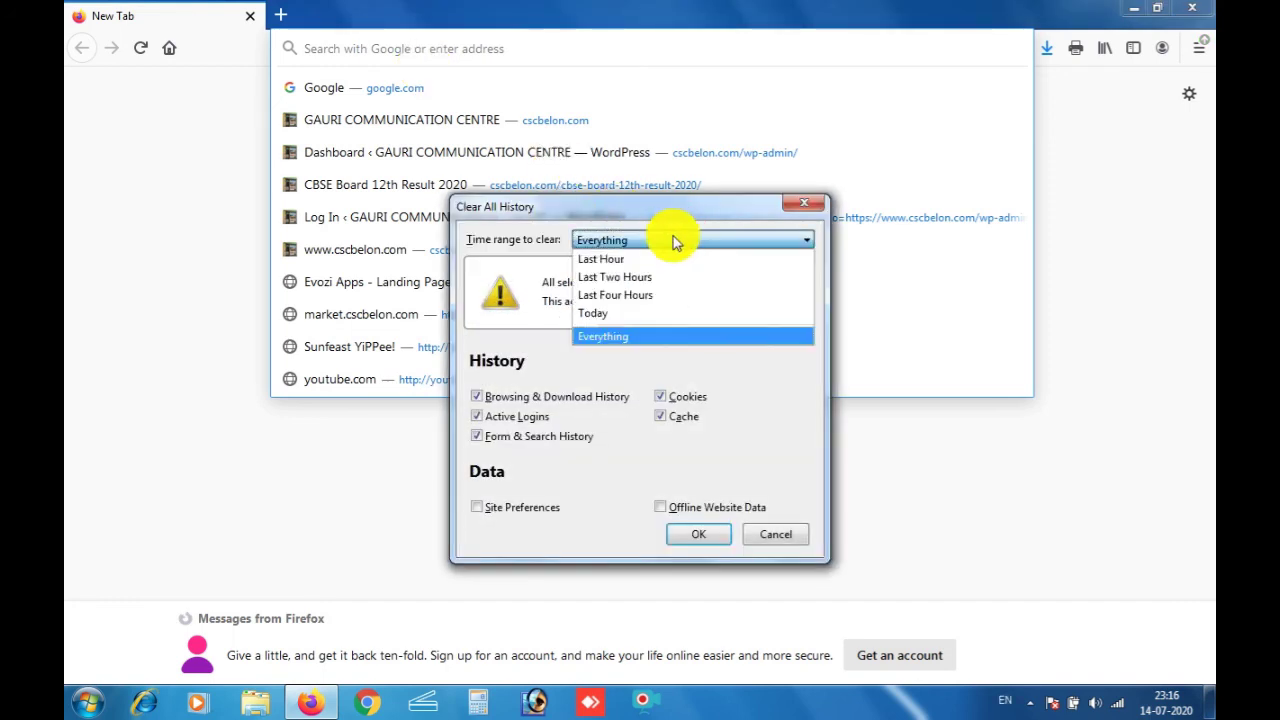
left_click(636, 340)
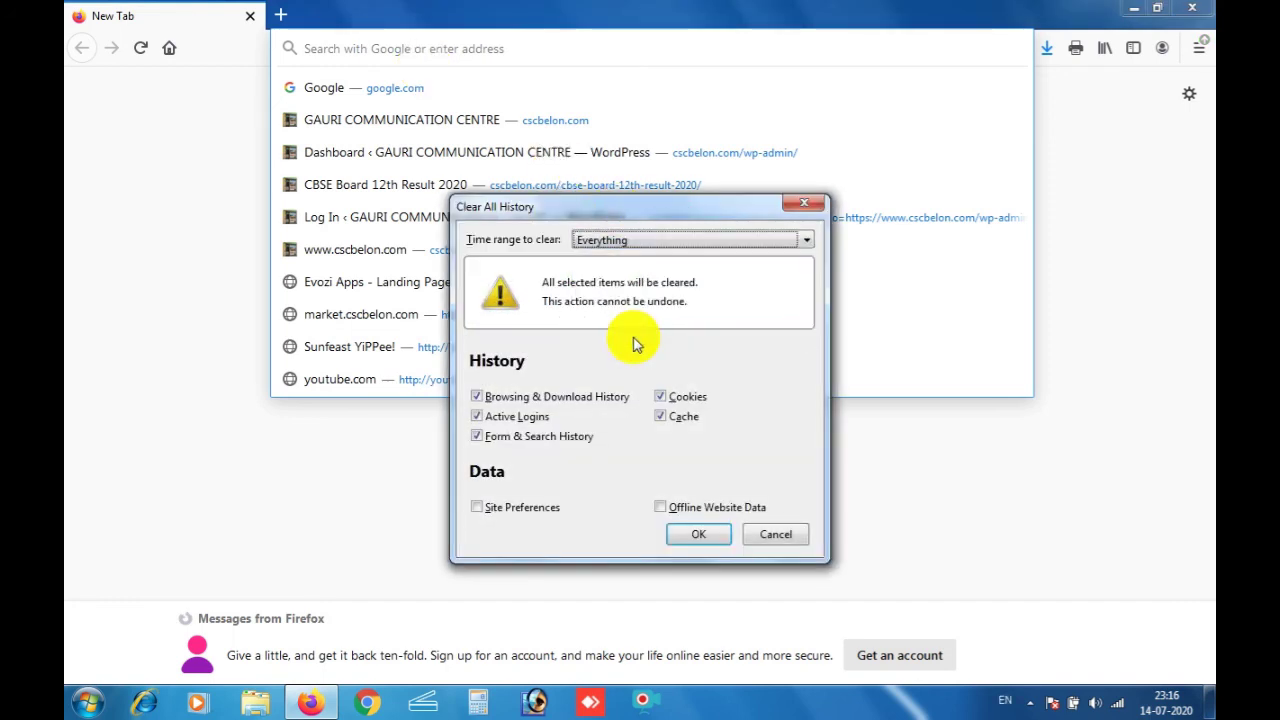
left_click(697, 535)
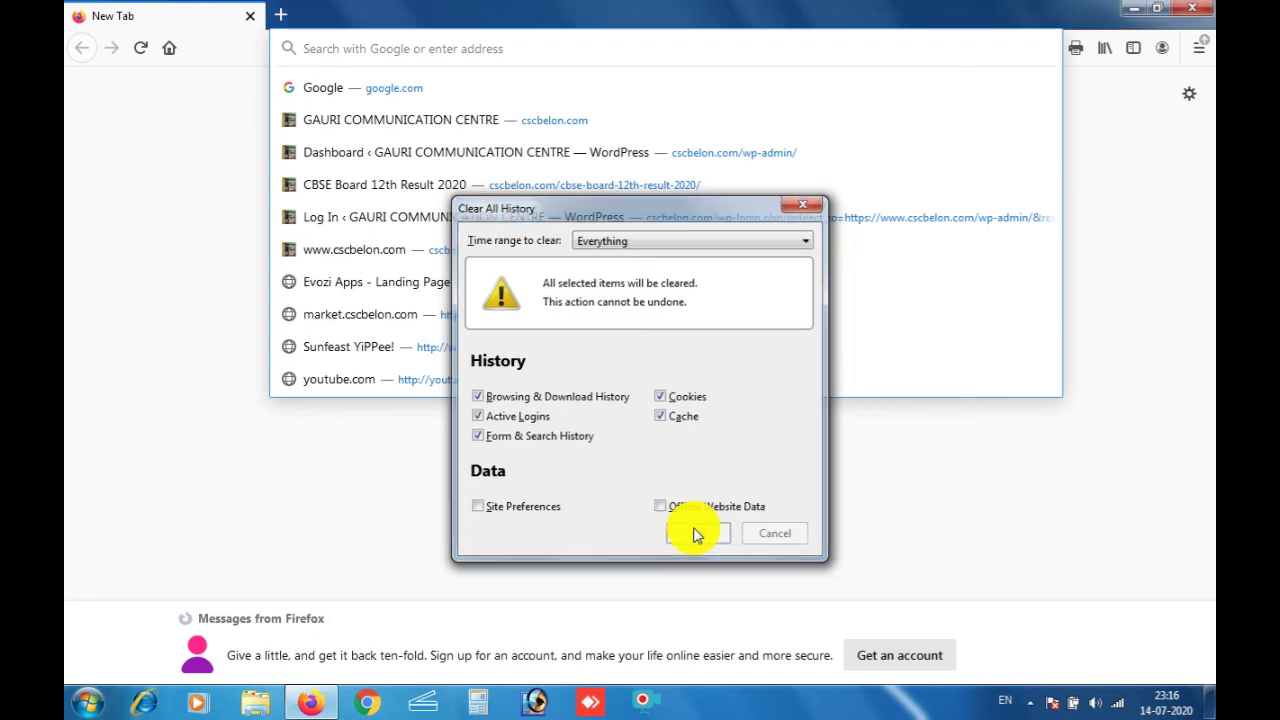
- Repeat the clearing of all history for Everything two more times with the same selected items
key("ctrl+shift+Delete")
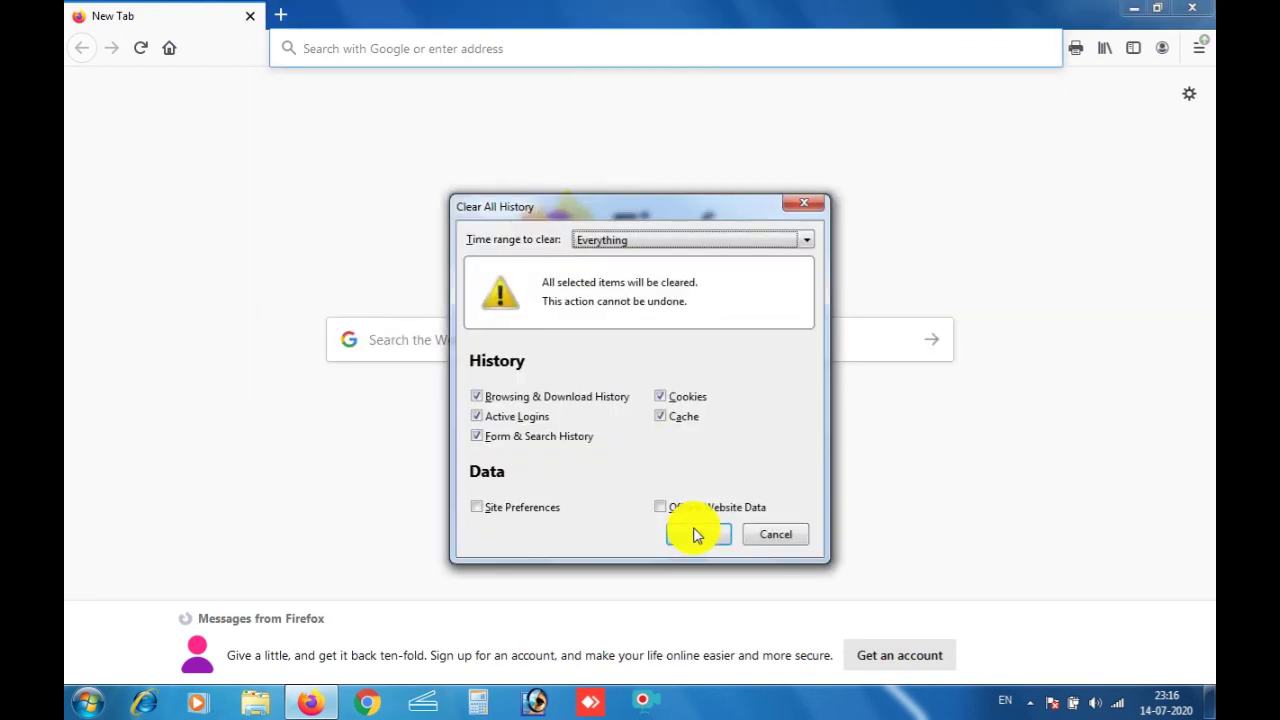
left_click(694, 528)
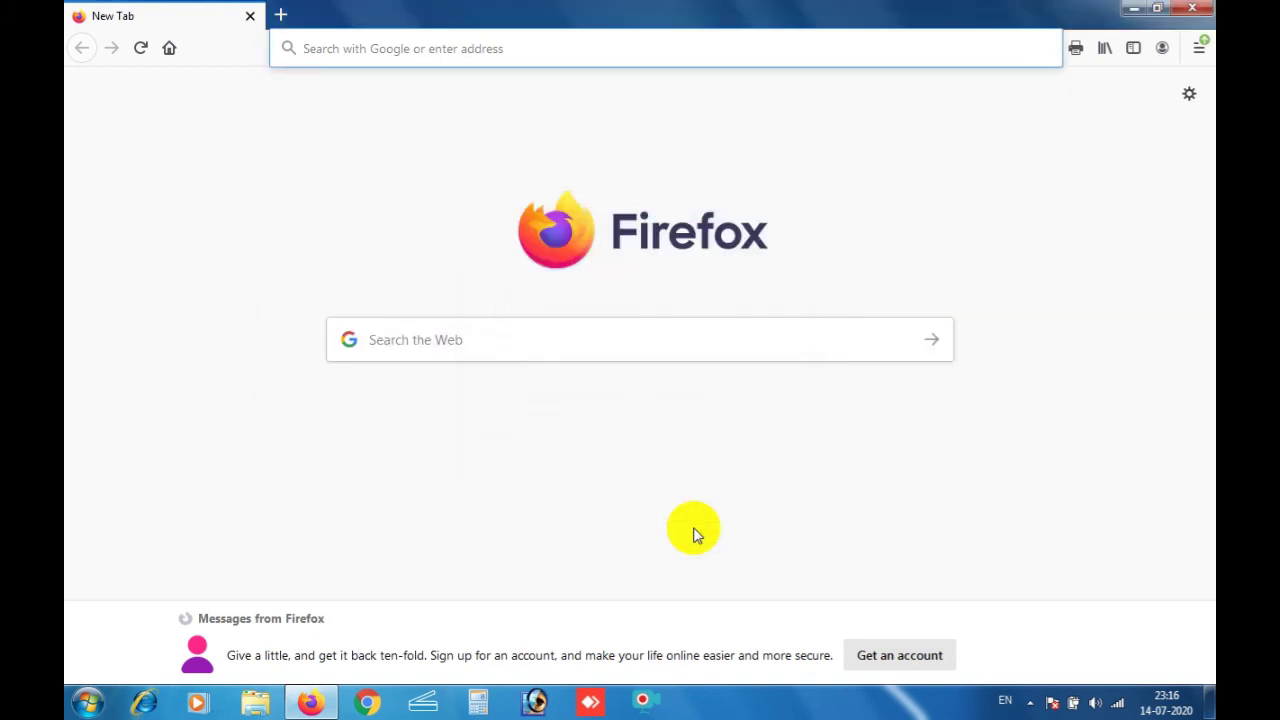
key("ctrl+shift+Delete")
left_click(694, 530)
- Close the browser window and refresh the desktop
left_click(1190, 8)
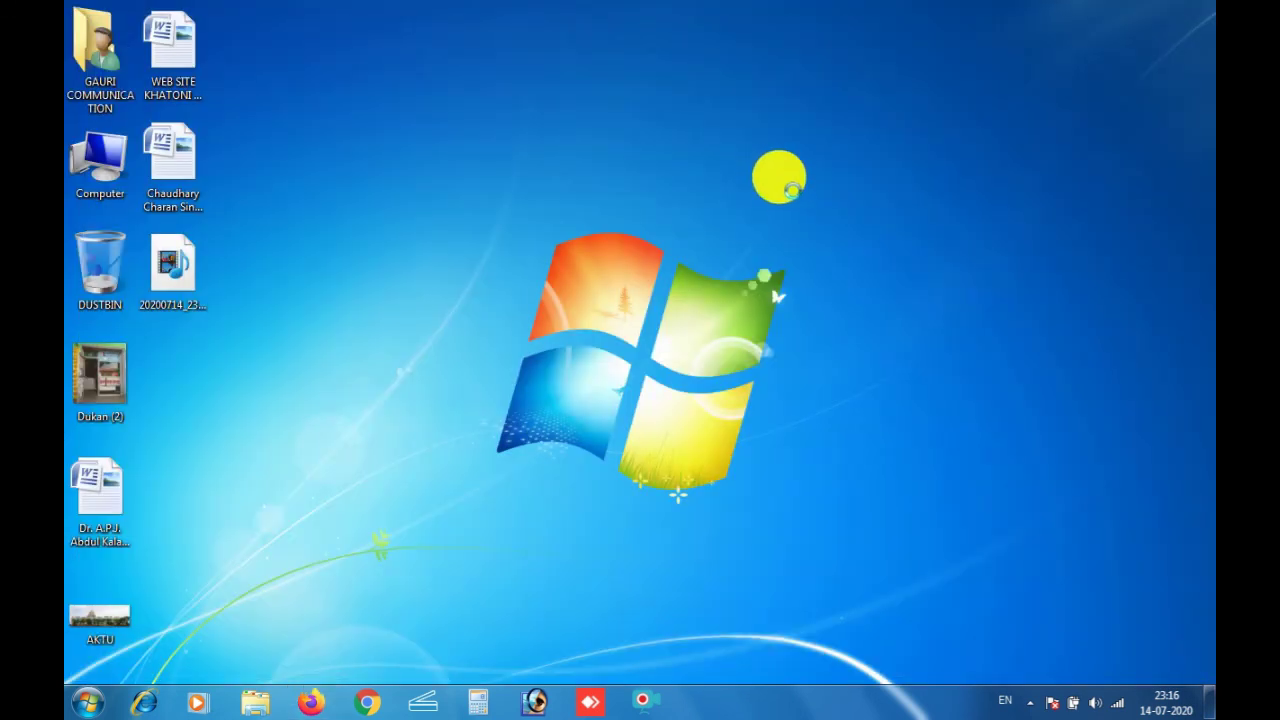
right_click(812, 218)
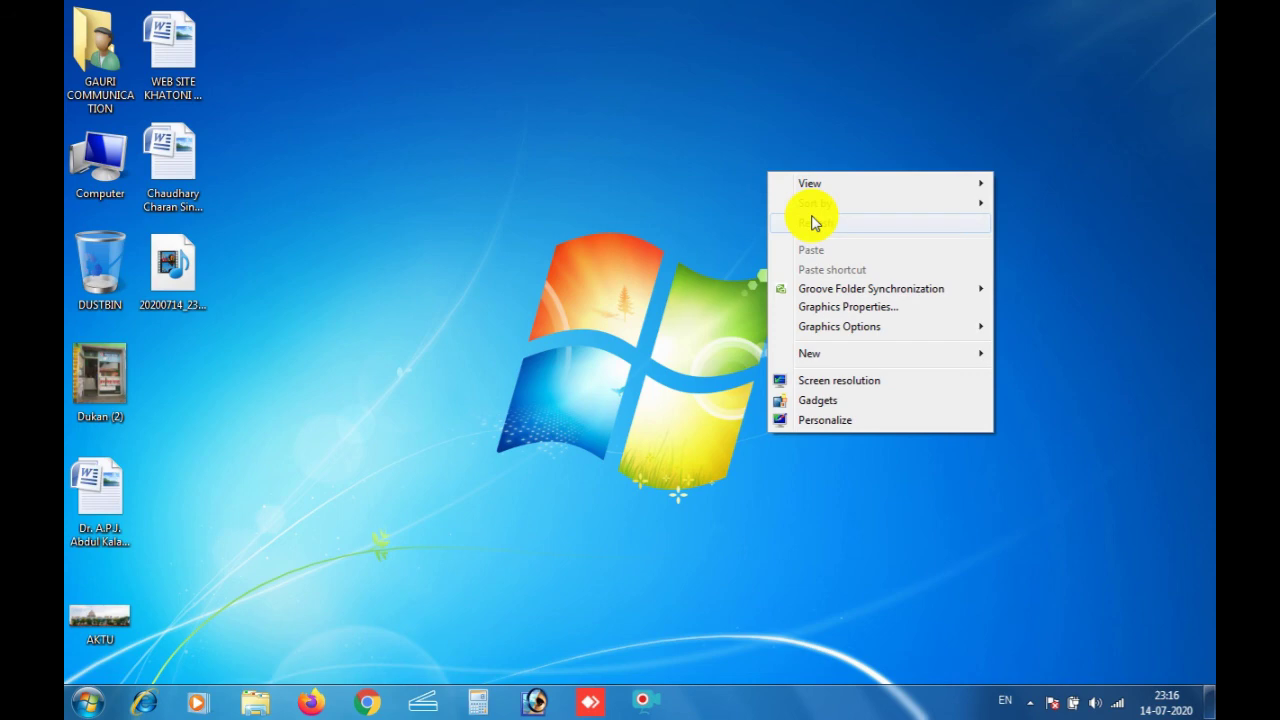
left_click(813, 222)
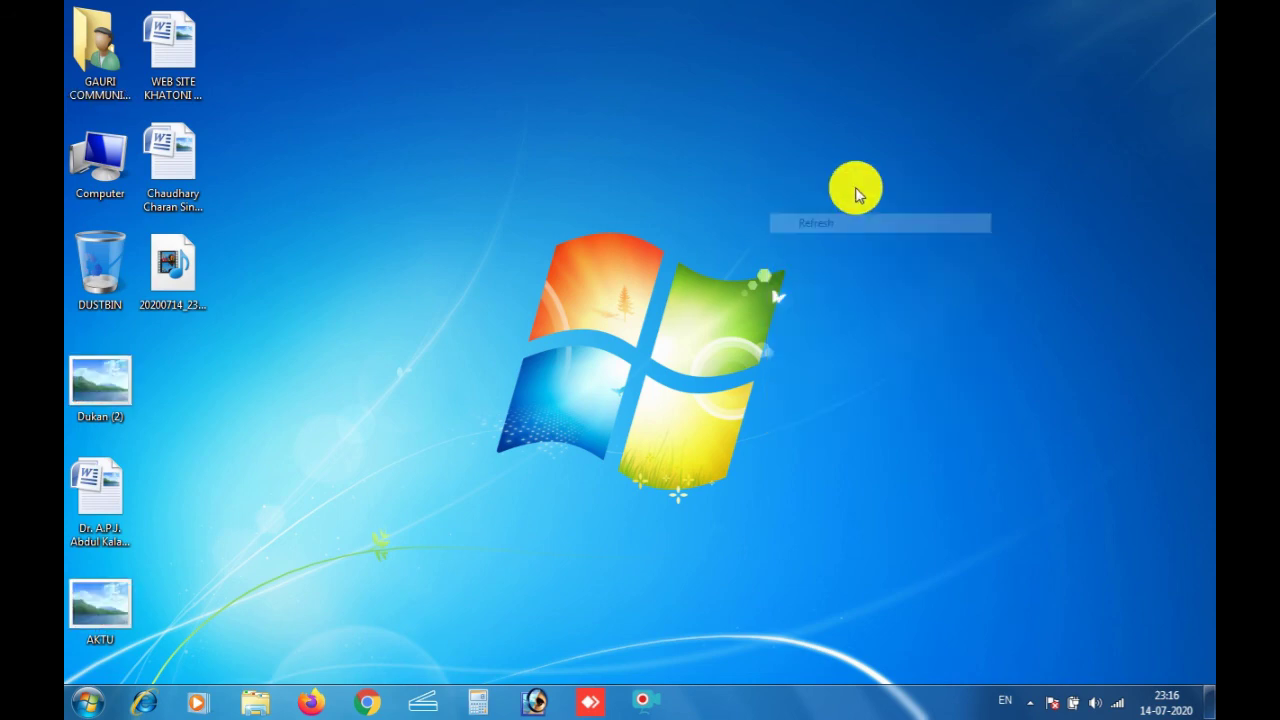